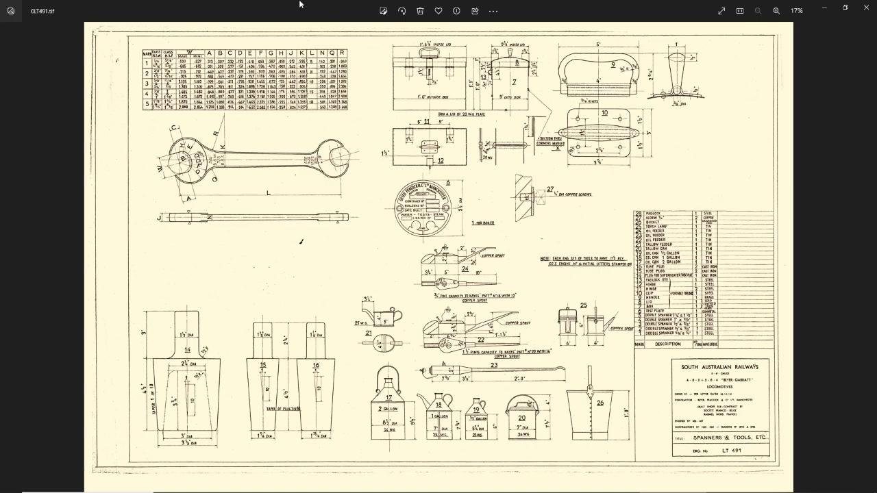
Step: Examine the dimensions of key 1 on drawing LT 490 and look over the neighbouring drawing LT 491
{"action": "key", "text": "Left"}
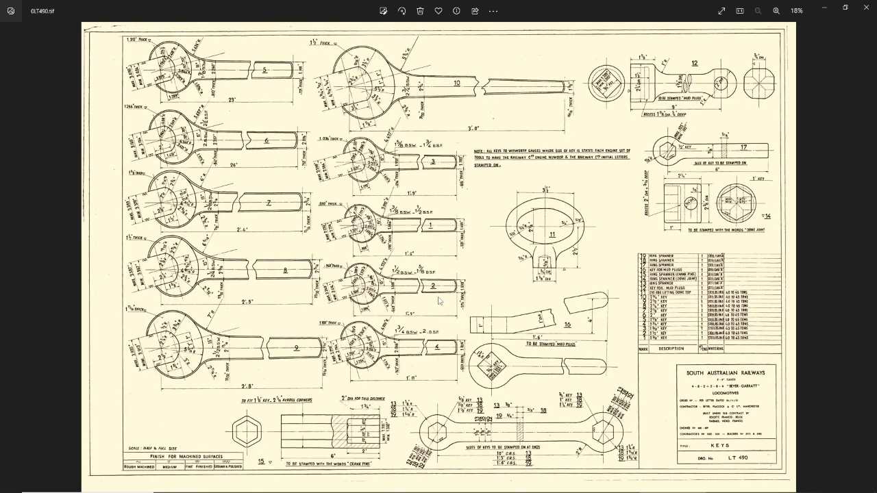
{"action": "scroll", "coordinate": [397, 218], "scroll_direction": "up", "scroll_amount": 5}
{"action": "left_click_drag", "start_coordinate": [395, 248], "coordinate": [406, 298]}
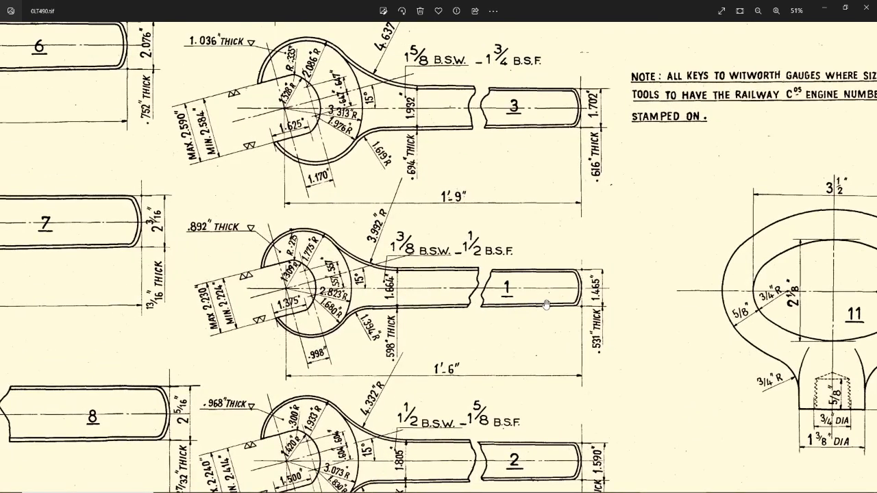
{"action": "scroll", "coordinate": [408, 303], "scroll_direction": "up", "scroll_amount": 3}
{"action": "left_click_drag", "start_coordinate": [425, 289], "coordinate": [430, 288]}
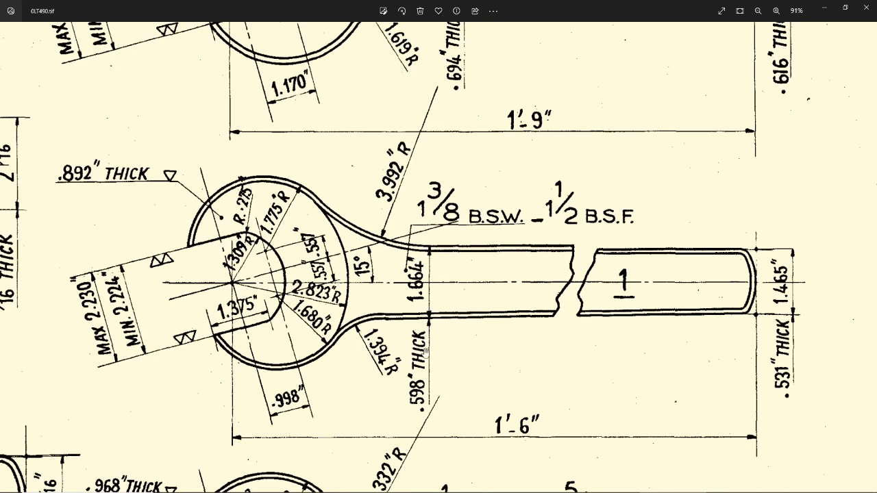
{"action": "left_click_drag", "start_coordinate": [488, 273], "coordinate": [356, 274]}
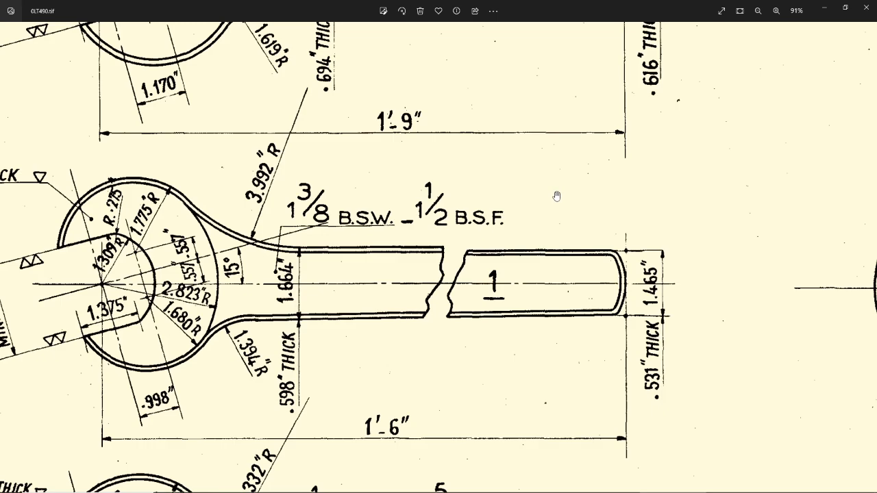
{"action": "scroll", "coordinate": [557, 196], "scroll_direction": "down", "scroll_amount": 5}
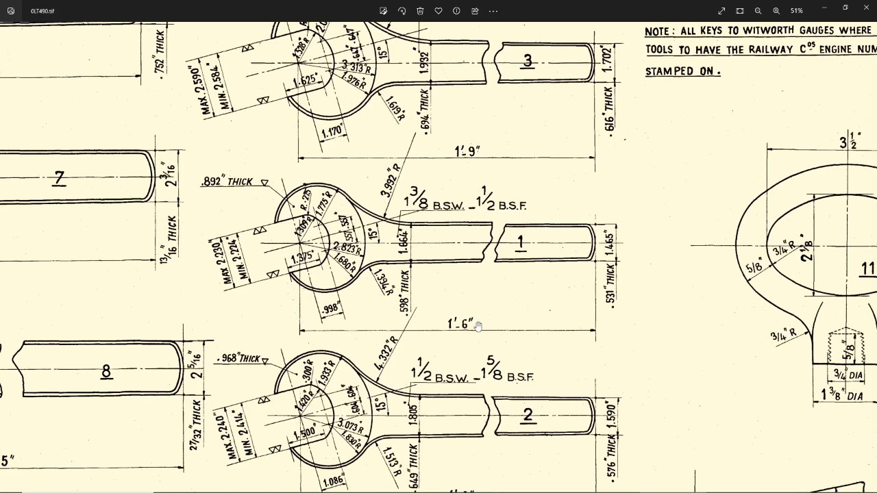
{"action": "scroll", "coordinate": [681, 335], "scroll_direction": "down", "scroll_amount": 5}
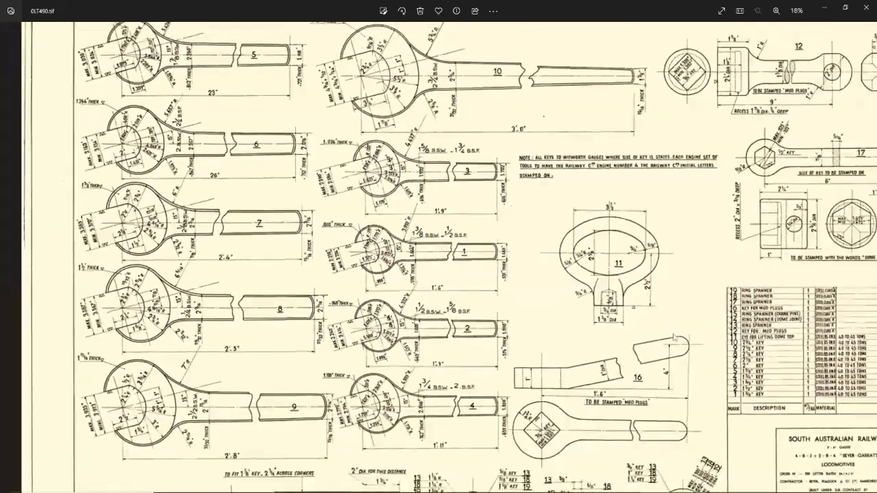
{"action": "key", "text": "Right"}
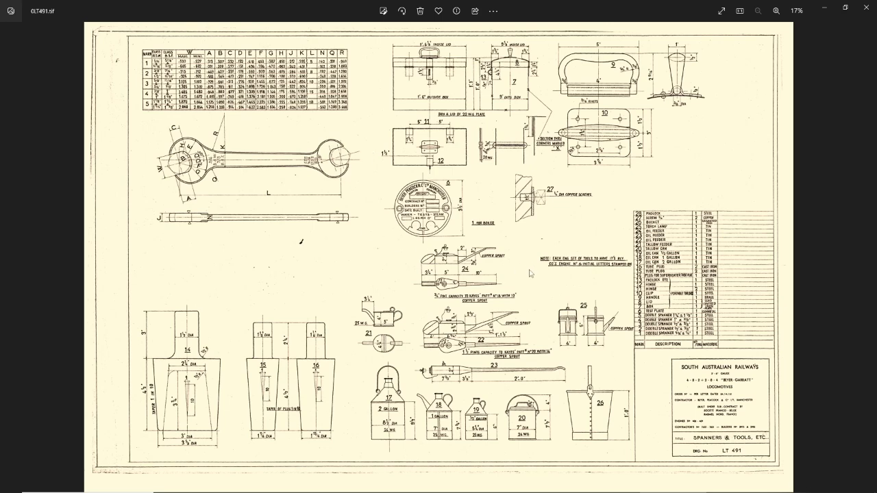
{"action": "key", "text": "Right"}
{"action": "key", "text": "Left"}
{"action": "key", "text": "Left"}
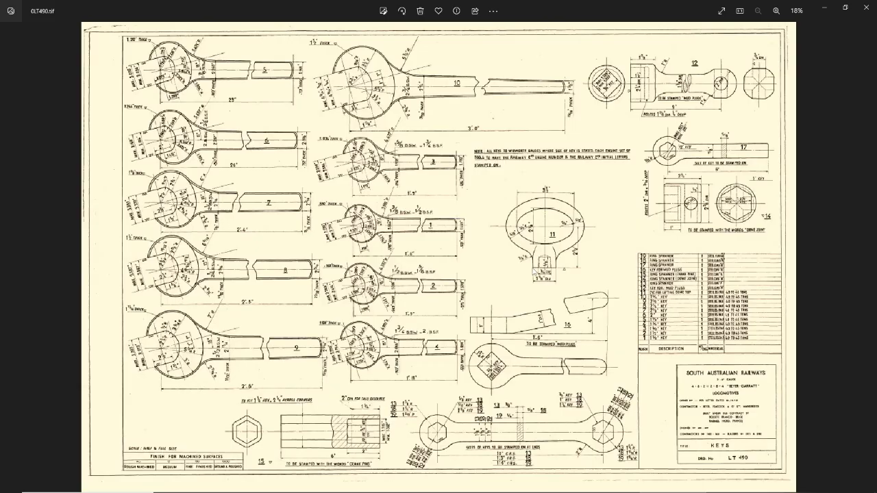
{"action": "scroll", "coordinate": [435, 253], "scroll_direction": "up", "scroll_amount": 8}
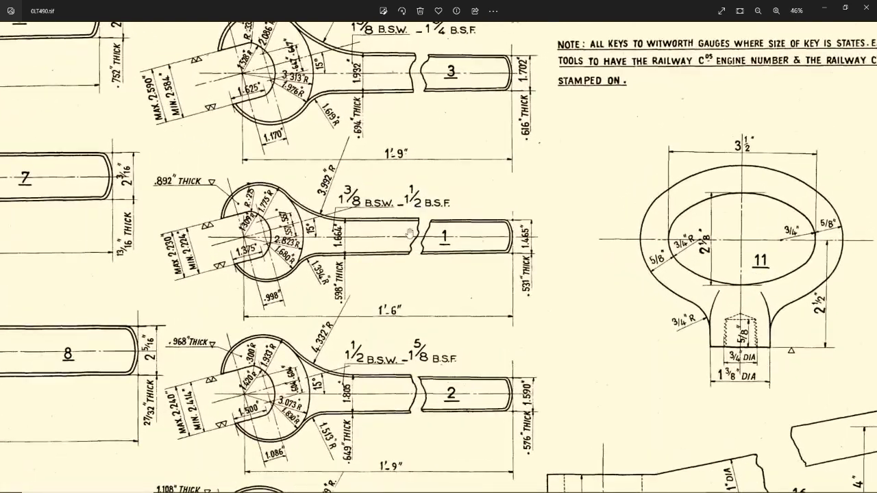
Step: Switch to SOLIDWORKS and create a new part from the part-in template
{"action": "left_click_drag", "start_coordinate": [315, 15], "coordinate": [876, 84]}
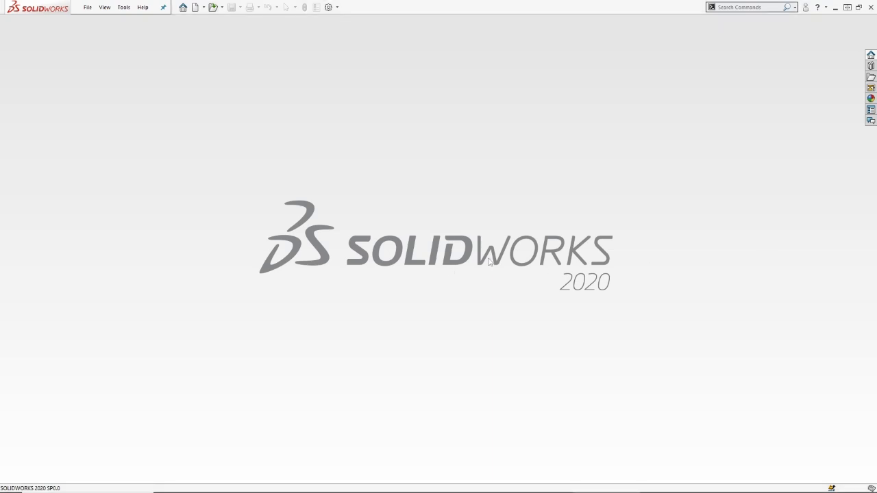
{"action": "key", "text": "ctrl+n"}
{"action": "left_click", "coordinate": [440, 113]}
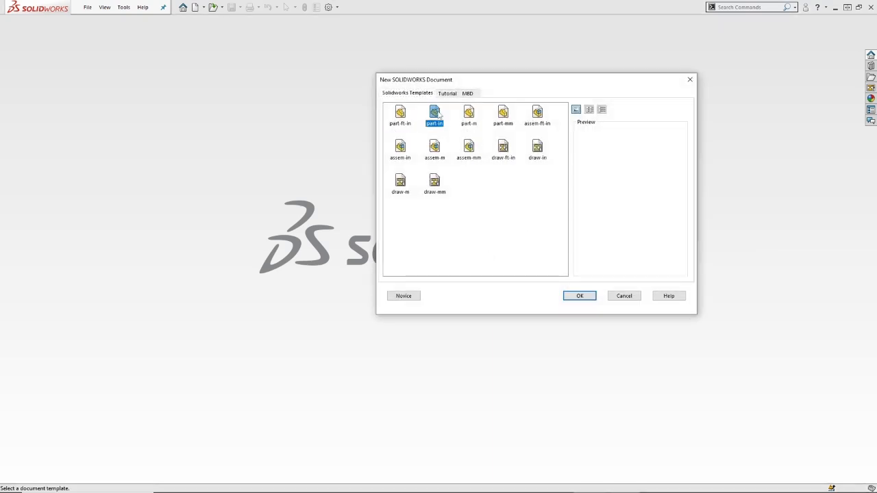
{"action": "left_click", "coordinate": [576, 299]}
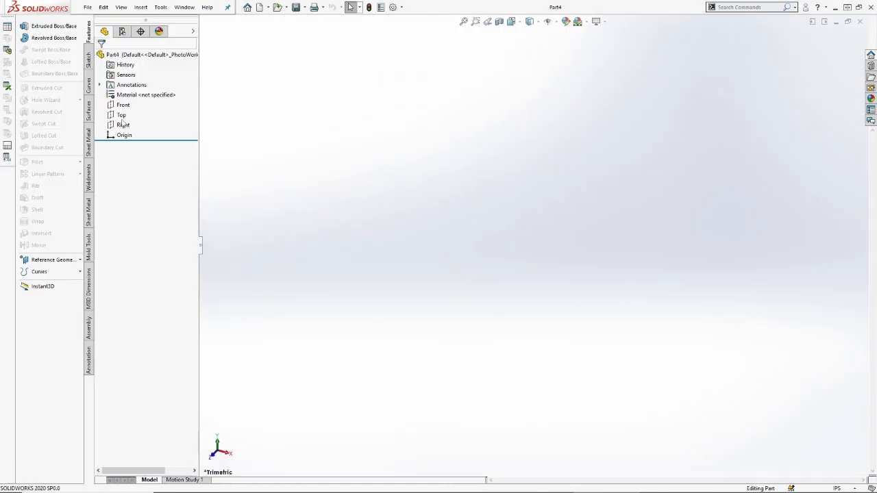
Step: Start a sketch on the Top plane and draw a horizontal centerline about 27.8 in long, ending at the origin
{"action": "left_click", "coordinate": [120, 115]}
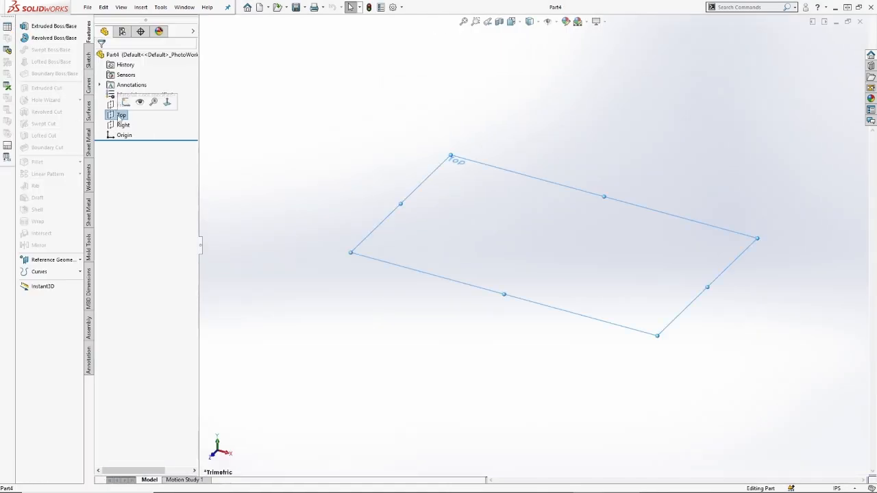
{"action": "left_click", "coordinate": [121, 100]}
{"action": "left_click", "coordinate": [32, 52]}
{"action": "left_click", "coordinate": [58, 64]}
{"action": "scroll", "coordinate": [539, 270], "scroll_direction": "up", "scroll_amount": 17}
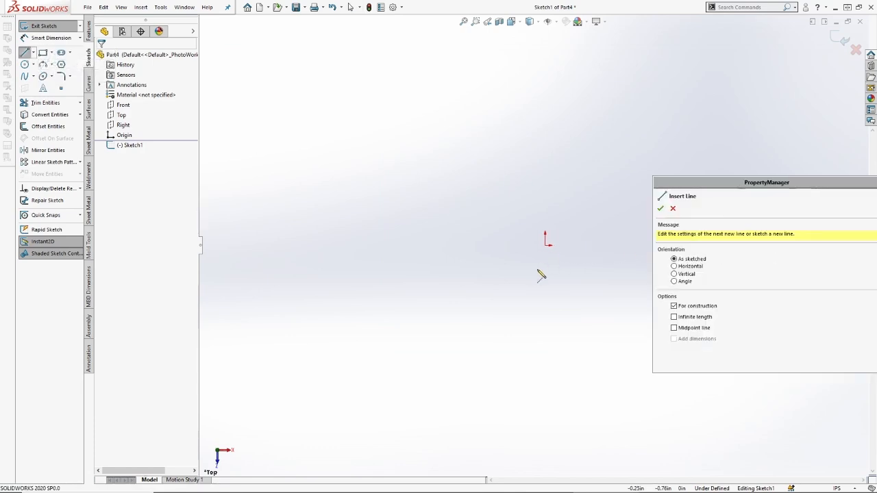
{"action": "scroll", "coordinate": [595, 218], "scroll_direction": "down", "scroll_amount": 5}
{"action": "scroll", "coordinate": [591, 285], "scroll_direction": "down", "scroll_amount": 2}
{"action": "left_click", "coordinate": [591, 299]}
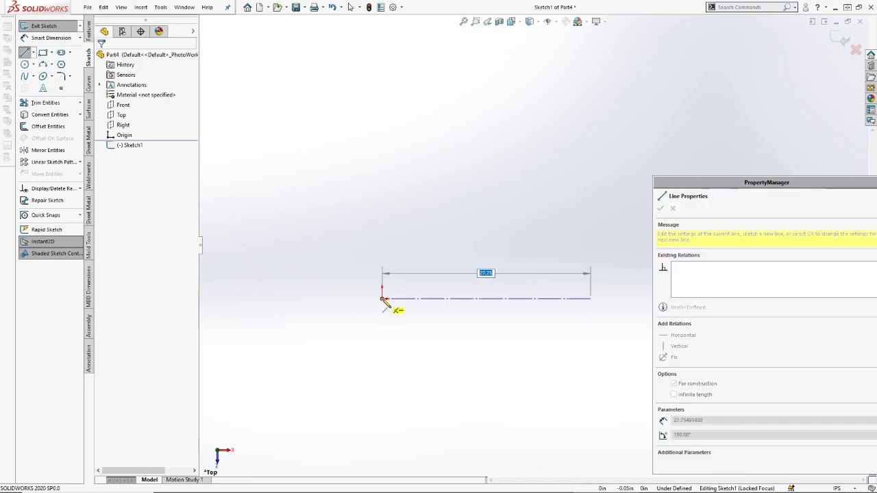
Step: Draw an angled centerline up from the origin and a short centerline crossing near its outer end
{"action": "scroll", "coordinate": [415, 296], "scroll_direction": "down", "scroll_amount": 8}
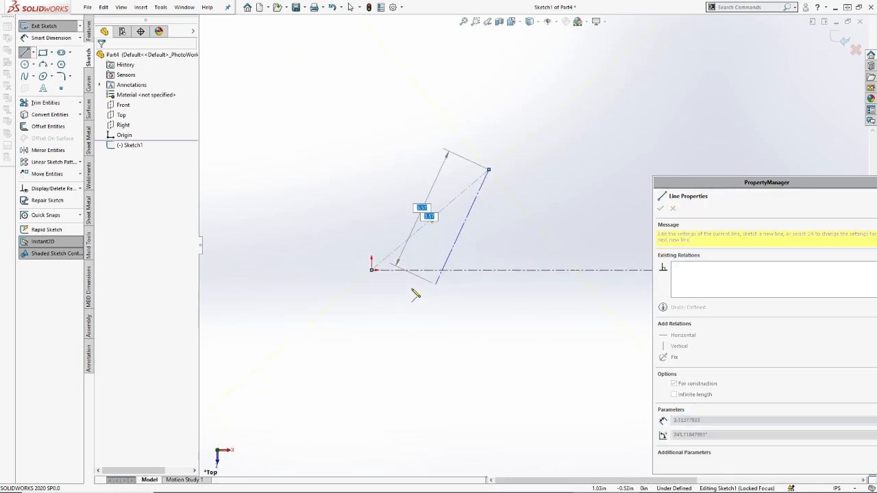
{"action": "key", "text": "Escape"}
{"action": "left_click", "coordinate": [34, 53]}
{"action": "left_click", "coordinate": [65, 64]}
{"action": "left_click_drag", "start_coordinate": [471, 139], "coordinate": [534, 204]}
Step: Make the short centerline's midpoint coincident with the angled centerline's end and the two lines perpendicular
{"action": "left_click", "coordinate": [502, 172]}
{"action": "left_click", "coordinate": [489, 170], "text": "ctrl"}
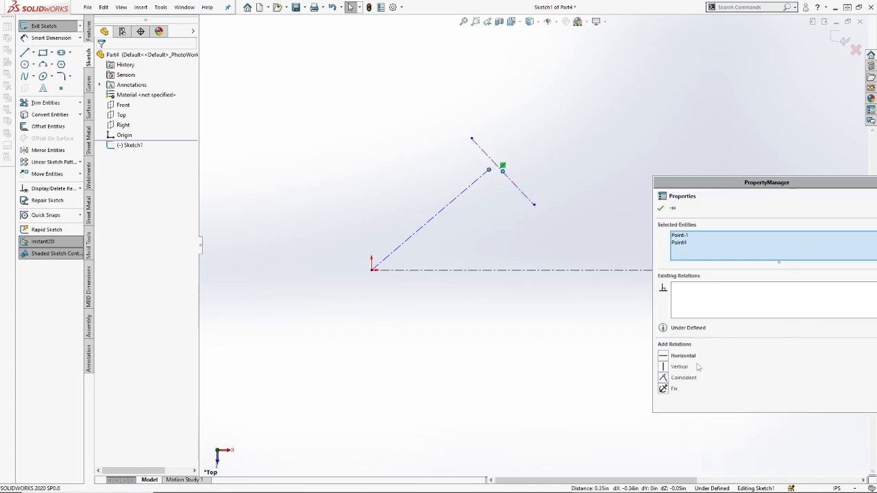
{"action": "left_click", "coordinate": [683, 378]}
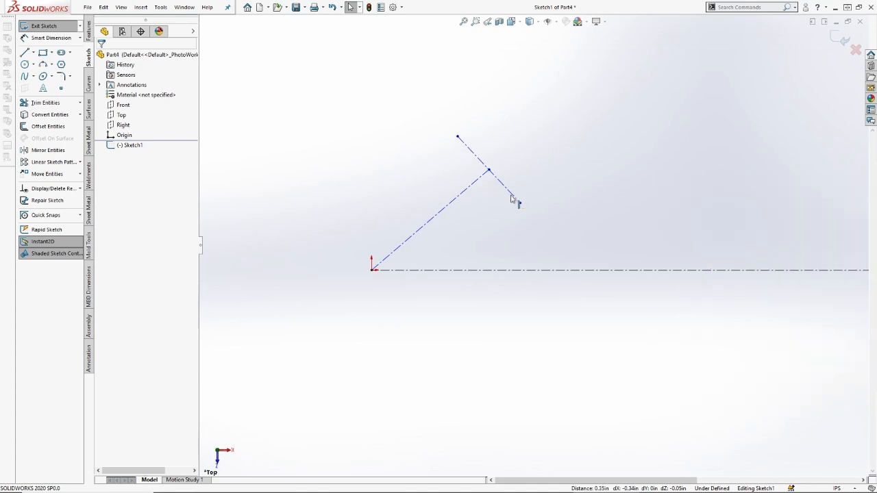
{"action": "left_click", "coordinate": [481, 175]}
{"action": "left_click", "coordinate": [480, 179], "text": "ctrl"}
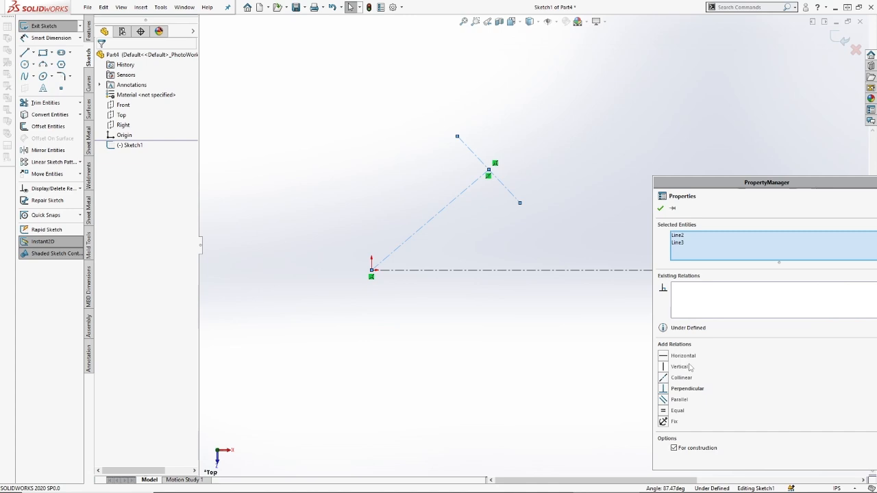
{"action": "left_click", "coordinate": [681, 389]}
{"action": "left_click", "coordinate": [550, 365]}
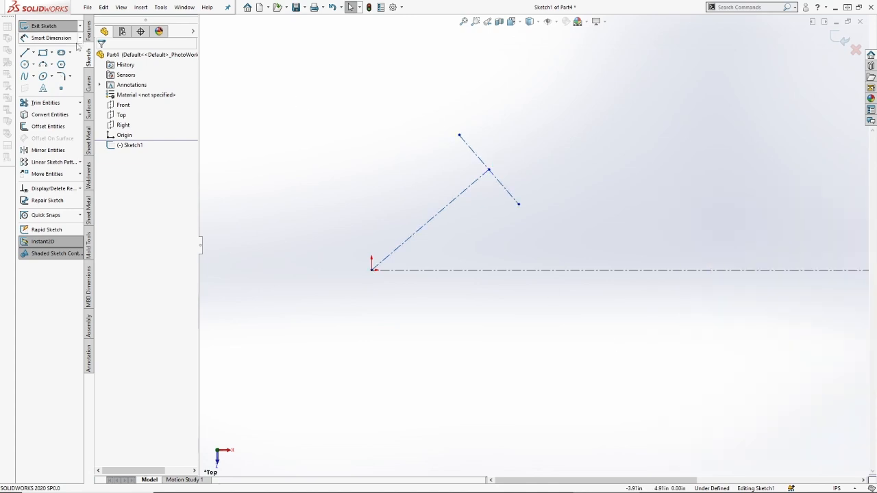
Step: Dimension the angle between the horizontal and angled centerlines as 15 degrees
{"action": "left_click", "coordinate": [51, 38]}
{"action": "left_click", "coordinate": [472, 271]}
{"action": "left_click", "coordinate": [440, 211]}
{"action": "left_click", "coordinate": [449, 250]}
{"action": "type", "text": "45"}
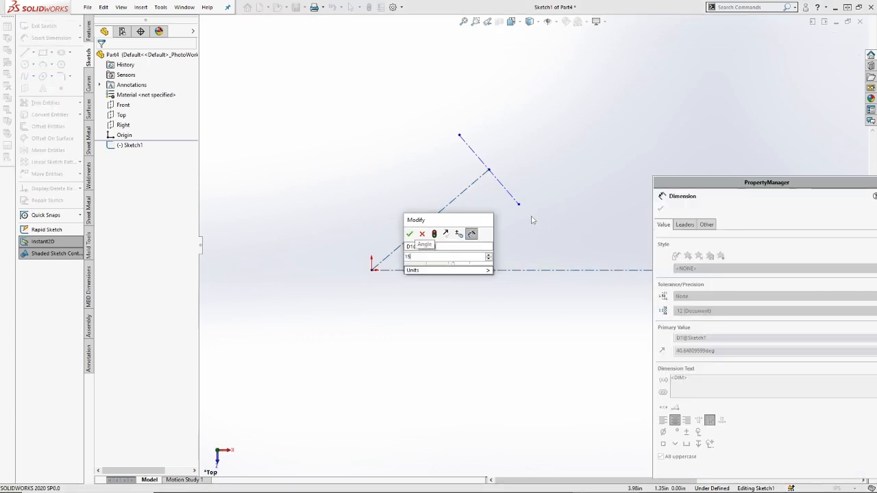
{"action": "key", "text": "Return"}
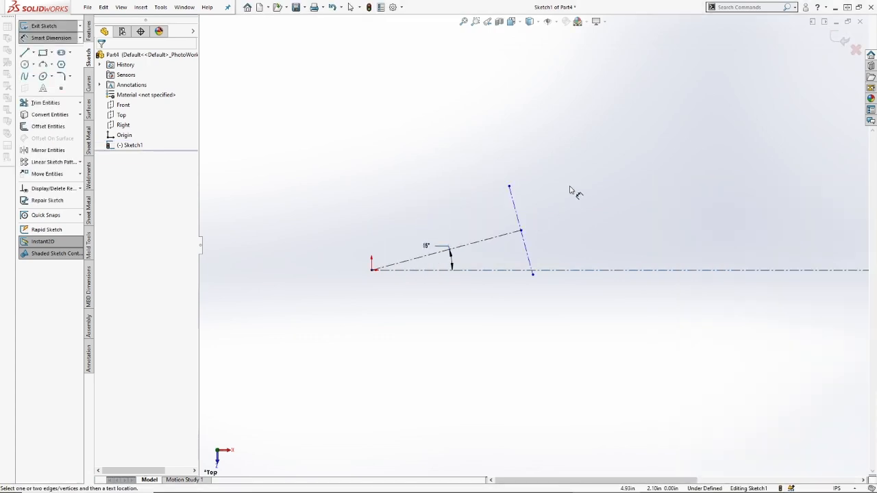
Step: Move the perpendicular centerline closer to the origin, shortening the 15-degree centerline
{"action": "scroll", "coordinate": [419, 227], "scroll_direction": "down", "scroll_amount": 4}
{"action": "scroll", "coordinate": [438, 224], "scroll_direction": "up", "scroll_amount": 3}
{"action": "scroll", "coordinate": [575, 219], "scroll_direction": "down", "scroll_amount": 4}
{"action": "scroll", "coordinate": [575, 219], "scroll_direction": "up", "scroll_amount": 5}
{"action": "key", "text": "Escape"}
{"action": "left_click_drag", "start_coordinate": [536, 283], "coordinate": [443, 306]}
{"action": "left_click", "coordinate": [419, 215]}
Step: Draw a hexagon centred on the origin with the Polygon tool, large enough to enclose the perpendicular centerline
{"action": "left_click", "coordinate": [43, 64]}
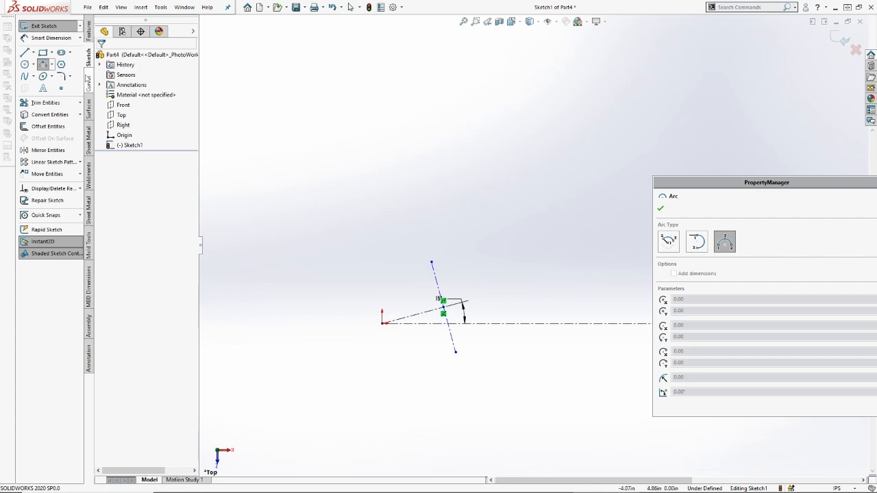
{"action": "left_click", "coordinate": [61, 64]}
{"action": "left_click_drag", "start_coordinate": [383, 322], "coordinate": [500, 300]}
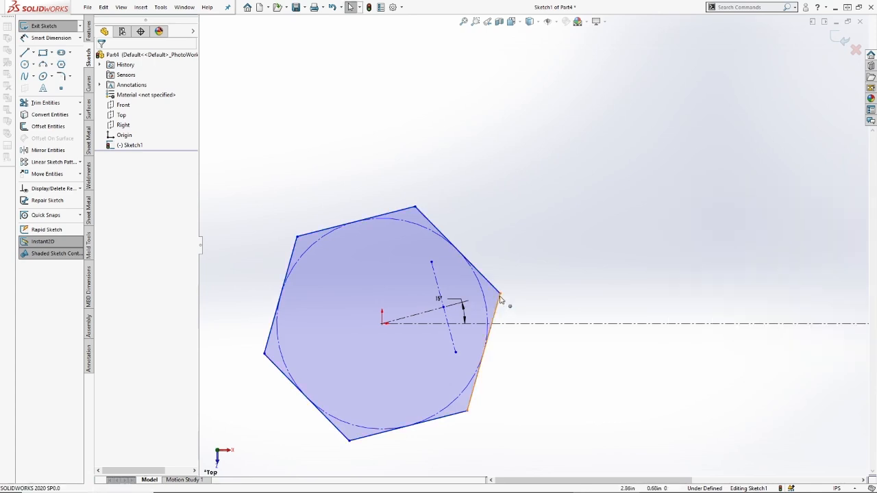
Step: Make the hexagon's corner coincident with the 15-degree centerline and convert the hexagon's sides to construction geometry
{"action": "left_click", "coordinate": [424, 311], "text": "ctrl"}
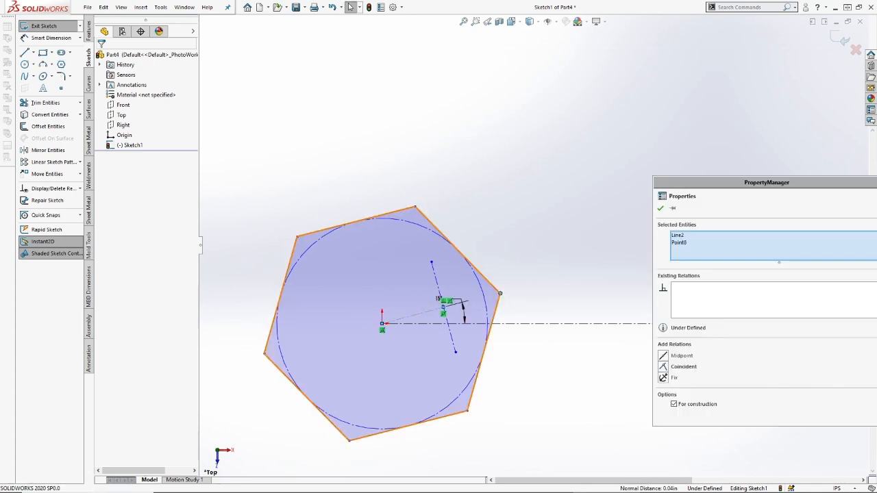
{"action": "left_click", "coordinate": [521, 290]}
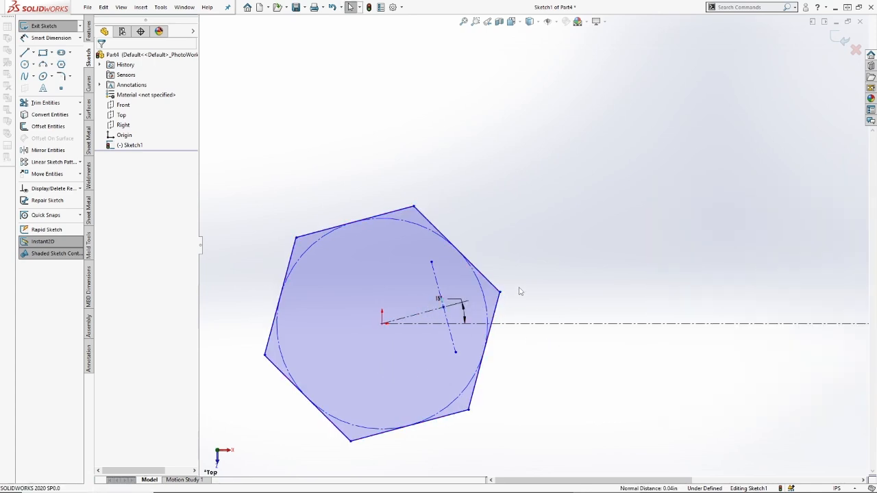
{"action": "left_click", "coordinate": [420, 256]}
{"action": "left_click", "coordinate": [452, 233]}
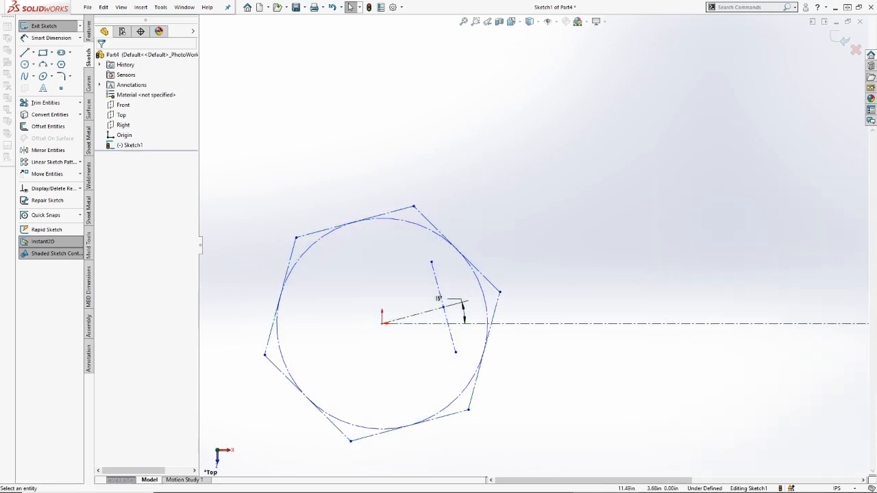
Step: Dimension the hexagon across two opposite parallel sides as 2.227 in
{"action": "left_click", "coordinate": [48, 38]}
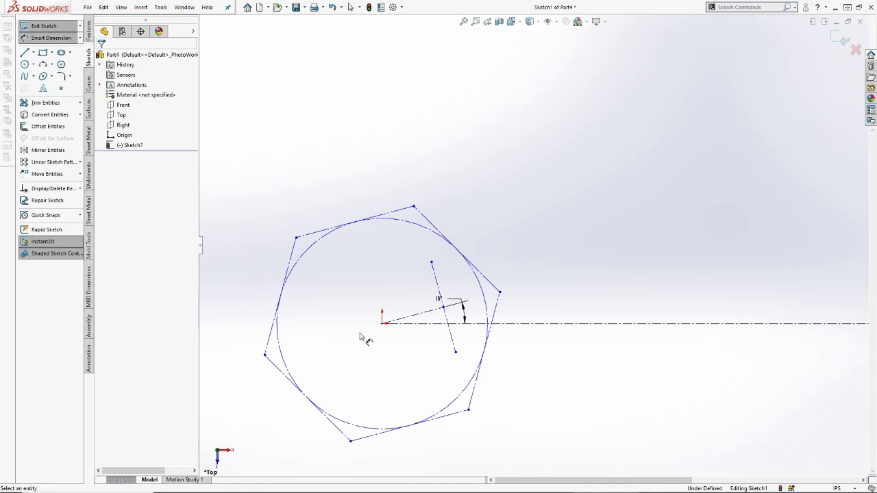
{"action": "left_click", "coordinate": [365, 438]}
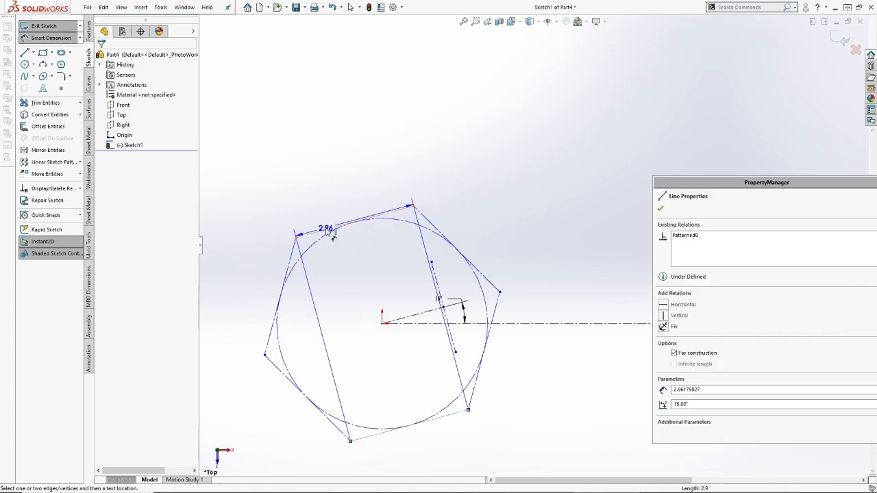
{"action": "left_click", "coordinate": [332, 229]}
{"action": "scroll", "coordinate": [354, 310], "scroll_direction": "up", "scroll_amount": 3}
{"action": "scroll", "coordinate": [453, 306], "scroll_direction": "down", "scroll_amount": 1}
{"action": "left_click", "coordinate": [477, 299]}
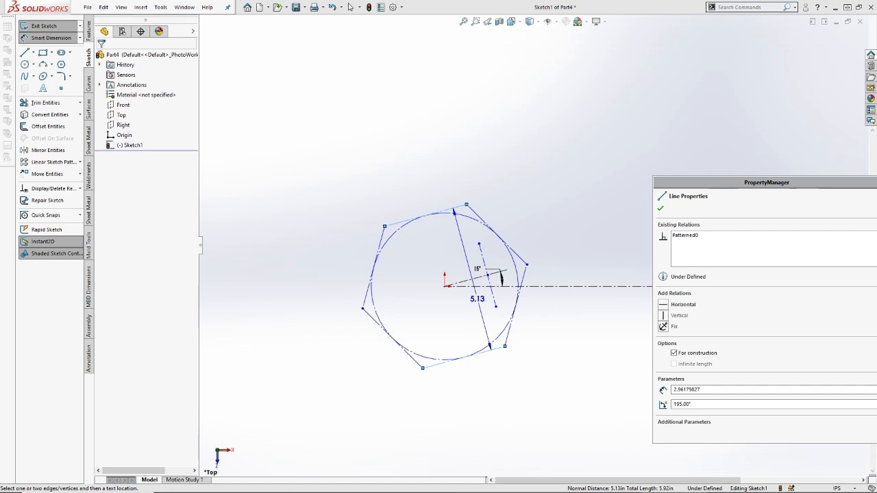
{"action": "left_click", "coordinate": [333, 325]}
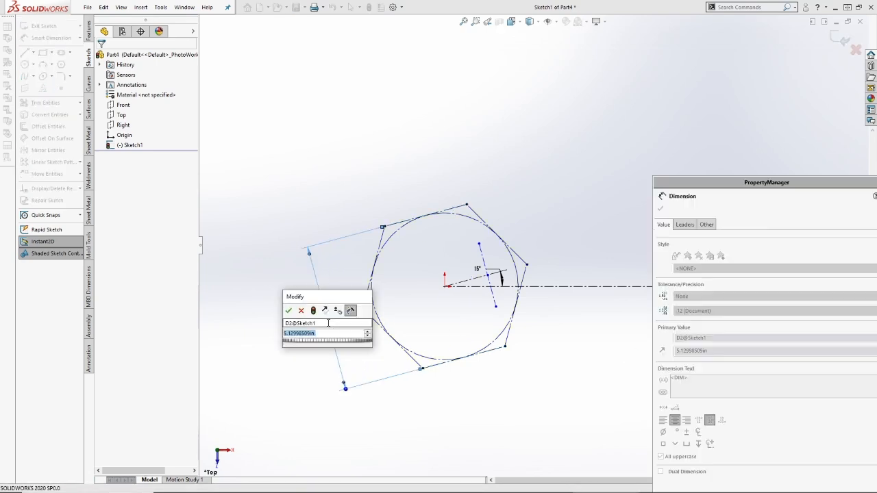
{"action": "type", "text": "2.227"}
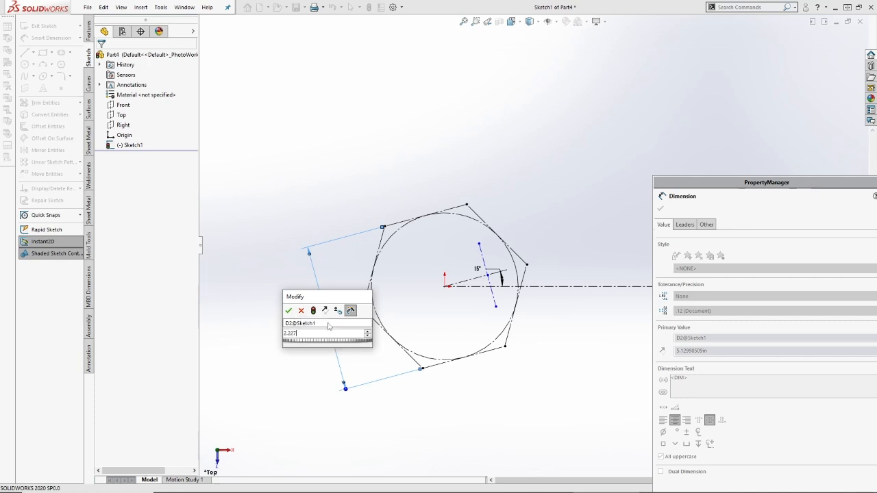
{"action": "key", "text": "Return"}
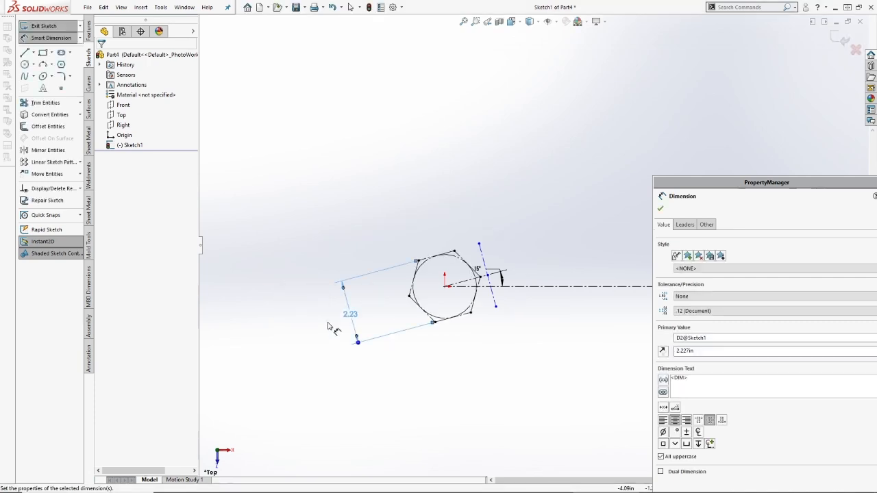
Step: Draw a line collinear with the hexagon's upper parallel side, extending past the corner toward the perpendicular centerline
{"action": "scroll", "coordinate": [493, 294], "scroll_direction": "down", "scroll_amount": 4}
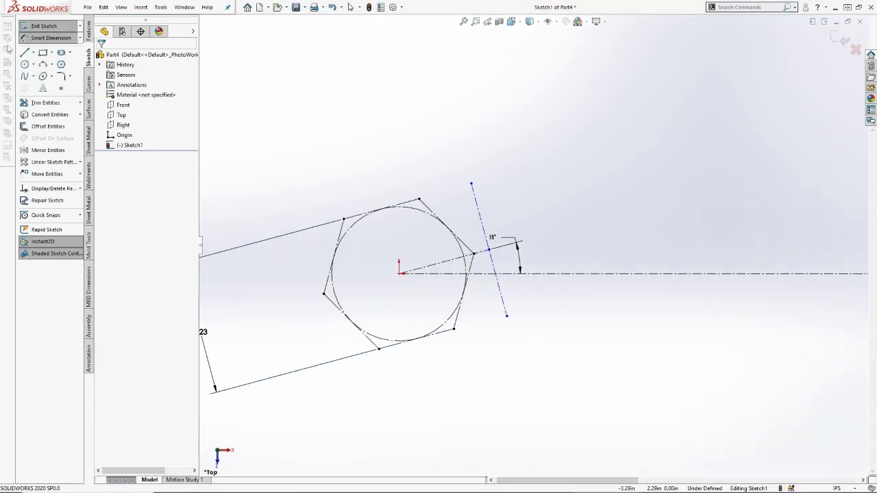
{"action": "left_click", "coordinate": [24, 52]}
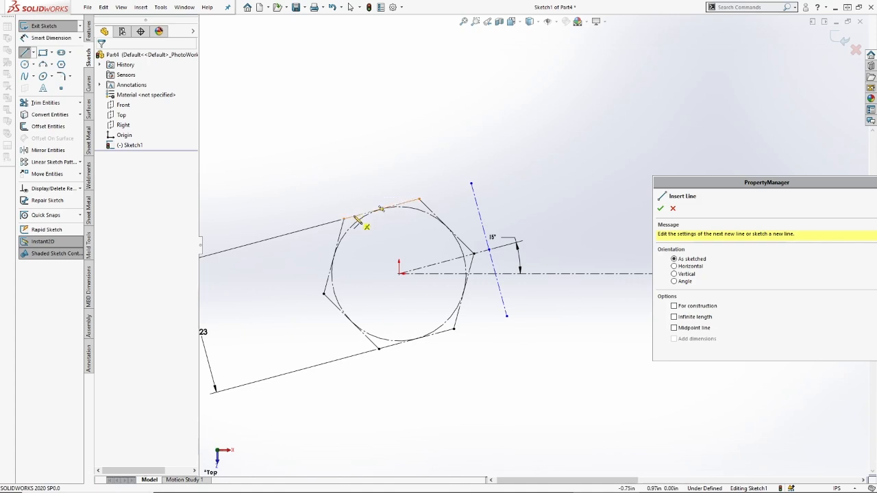
{"action": "left_click", "coordinate": [381, 209]}
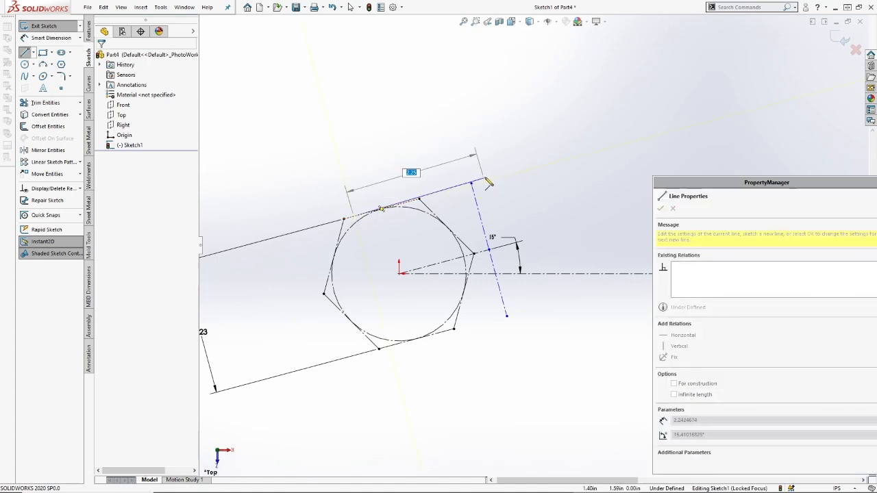
{"action": "left_click", "coordinate": [443, 193]}
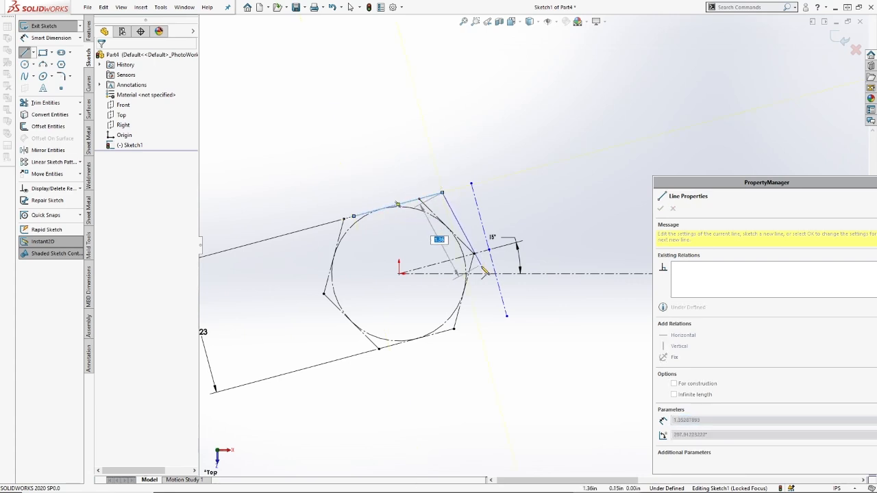
{"action": "key", "text": "Escape"}
{"action": "key", "text": "Escape"}
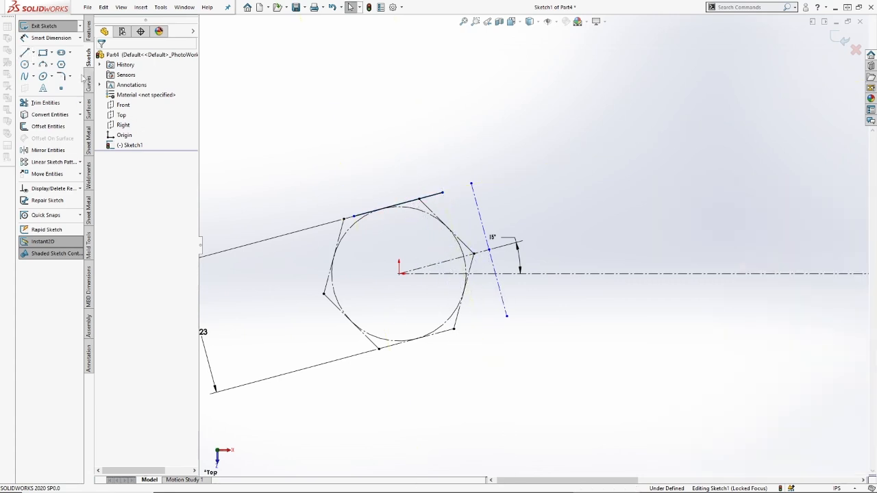
Step: Draw a second line along the hexagon's lower parallel side, extending past its corner on the centerline side
{"action": "left_click", "coordinate": [26, 52]}
{"action": "left_click", "coordinate": [379, 349]}
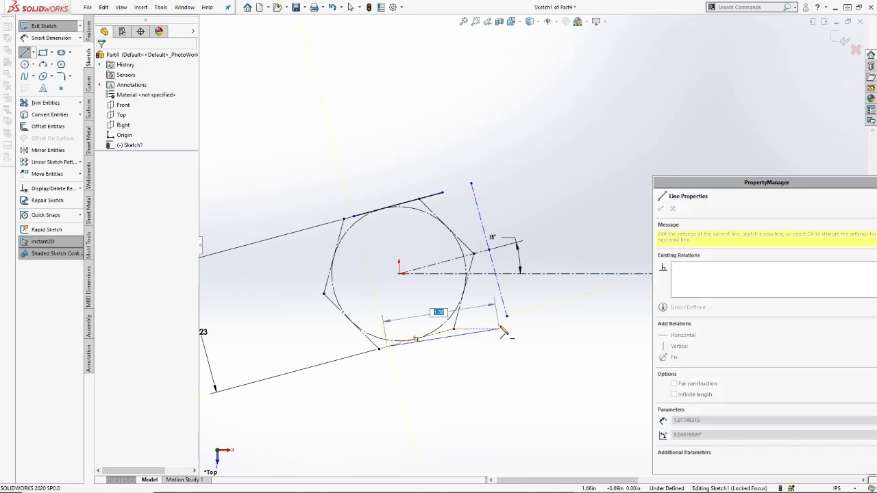
{"action": "left_click", "coordinate": [484, 325]}
{"action": "key", "text": "Escape"}
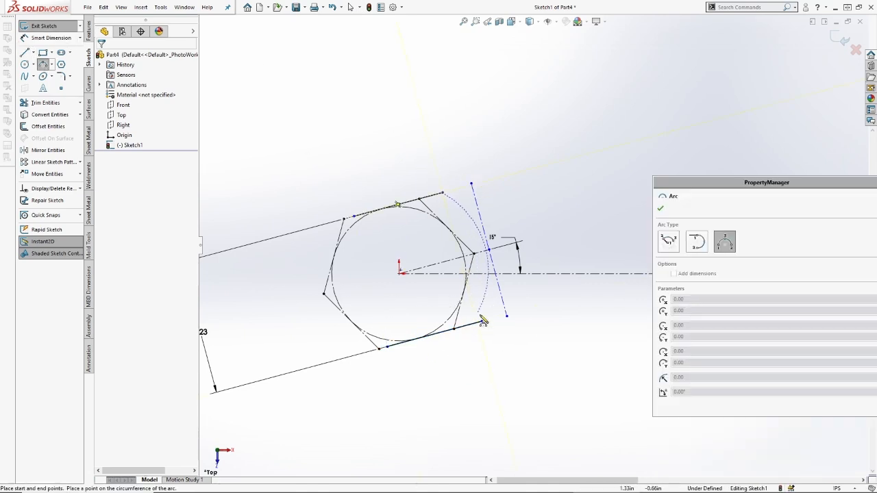
{"action": "key", "text": "Escape"}
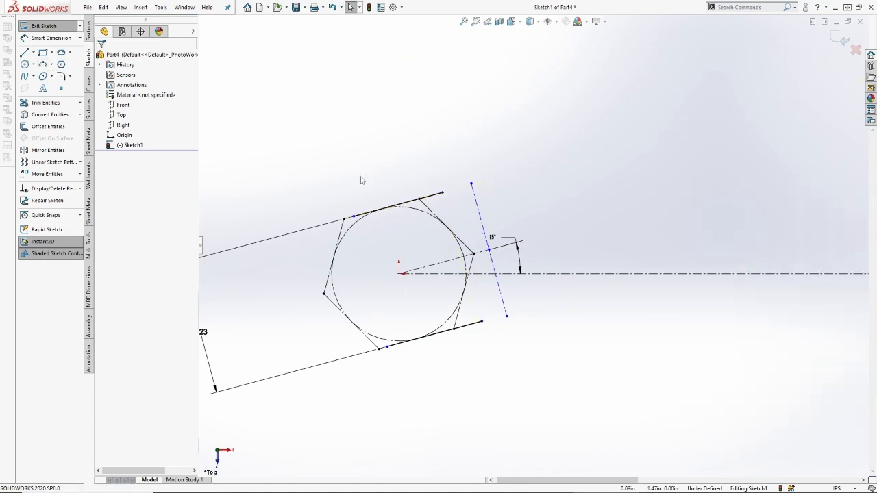
Step: Join the extended ends of the two jaw lines with a three-point arc and merge its centre with the origin
{"action": "left_click", "coordinate": [43, 65]}
{"action": "left_click", "coordinate": [442, 193]}
{"action": "left_click", "coordinate": [481, 321]}
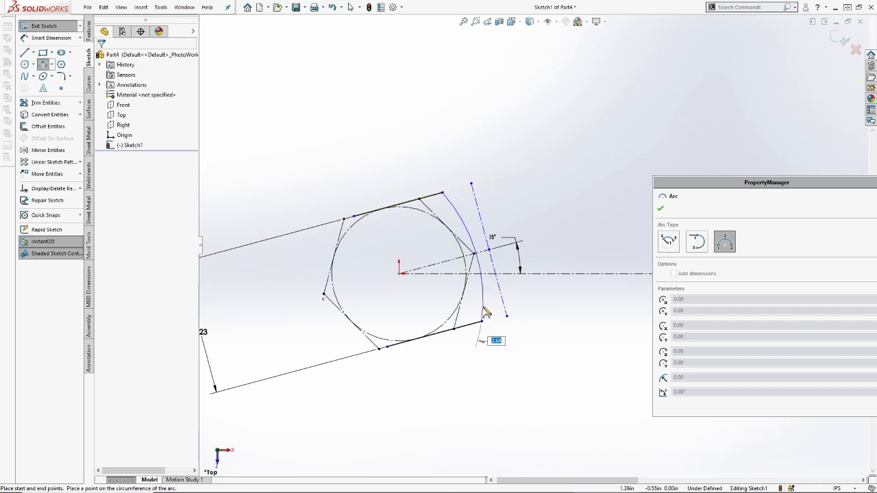
{"action": "left_click", "coordinate": [483, 313]}
{"action": "key", "text": "Escape"}
{"action": "left_click", "coordinate": [321, 300]}
{"action": "left_click", "coordinate": [400, 274], "text": "ctrl"}
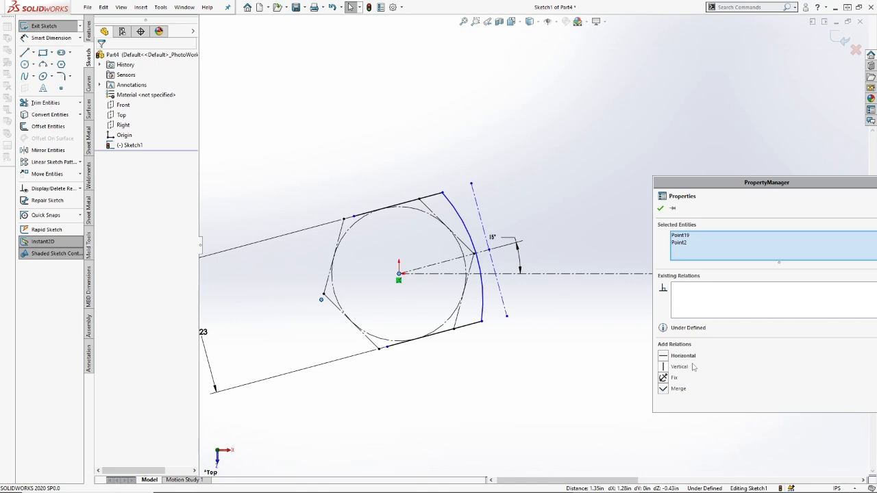
{"action": "left_click", "coordinate": [679, 389]}
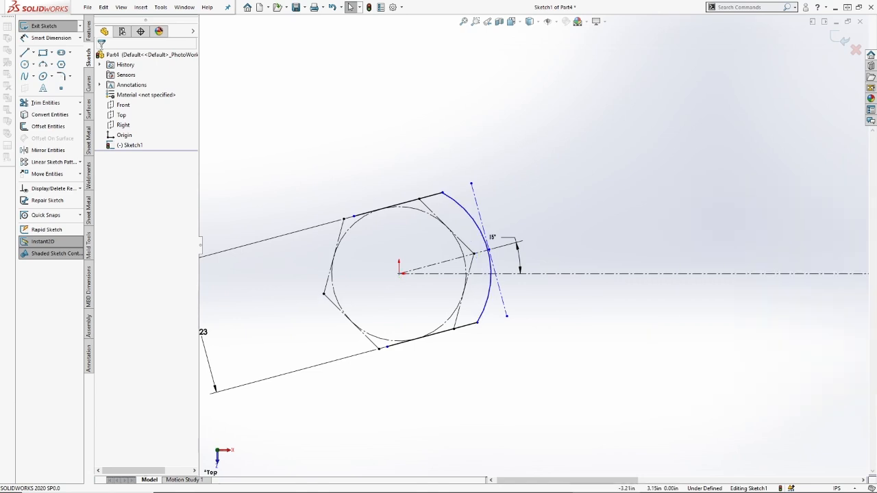
Step: Dimension the radius of the arc joining the jaw lines as 1.306 in
{"action": "left_click", "coordinate": [30, 36]}
{"action": "left_click", "coordinate": [462, 209]}
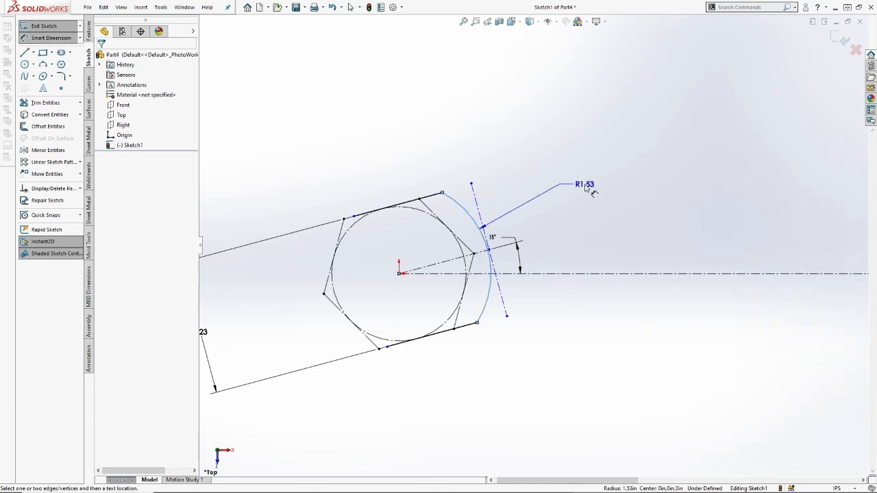
{"action": "left_click", "coordinate": [586, 187]}
{"action": "type", "text": "1.306"}
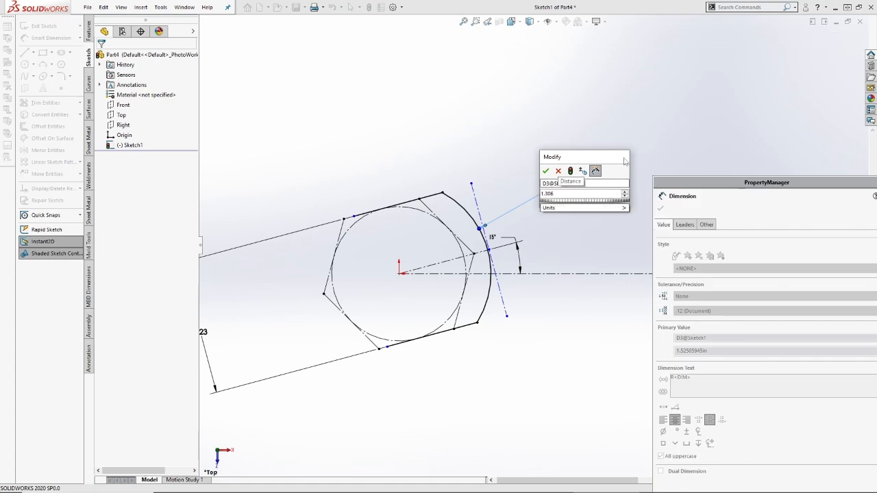
{"action": "key", "text": "Return"}
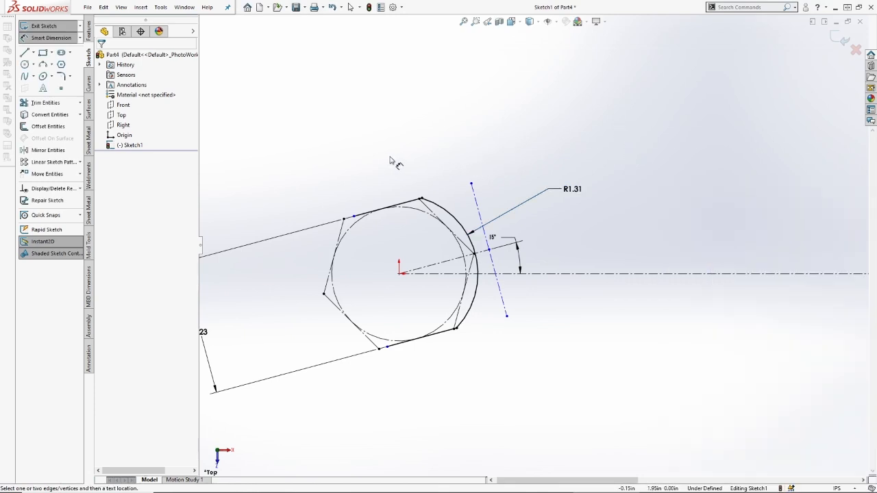
Step: Dimension the perpendicular centerline at 0.998 in from the origin
{"action": "left_click", "coordinate": [491, 267]}
{"action": "left_click", "coordinate": [399, 273]}
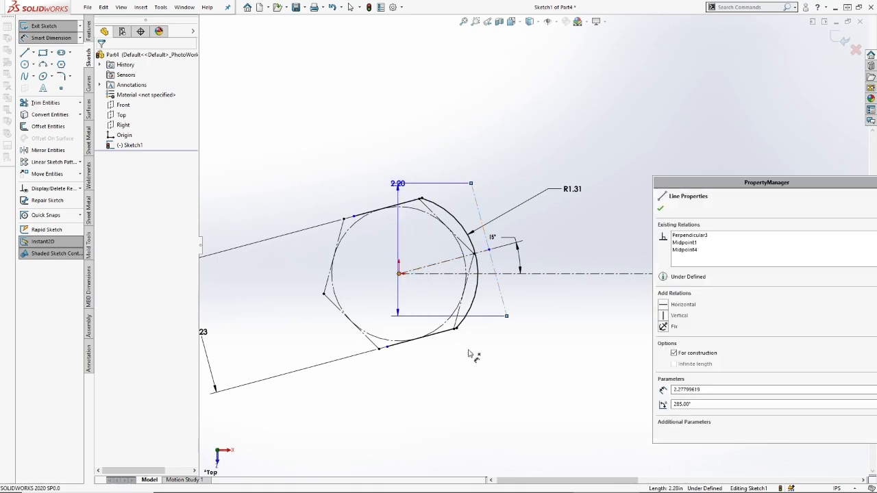
{"action": "left_click", "coordinate": [483, 379]}
{"action": "type", "text": "0.998"}
{"action": "key", "text": "Return"}
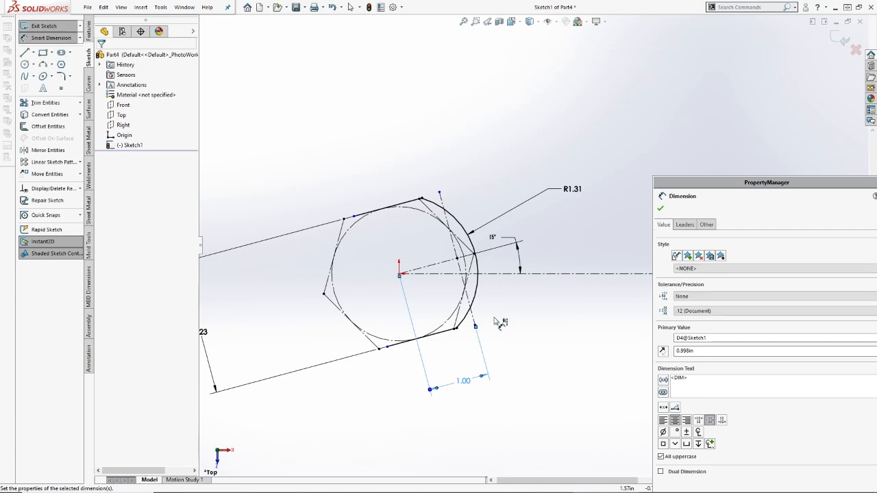
Step: Dimension the perpendicular centerline's lower endpoint at 0.557 in from the 15-degree centerline
{"action": "left_click", "coordinate": [429, 267]}
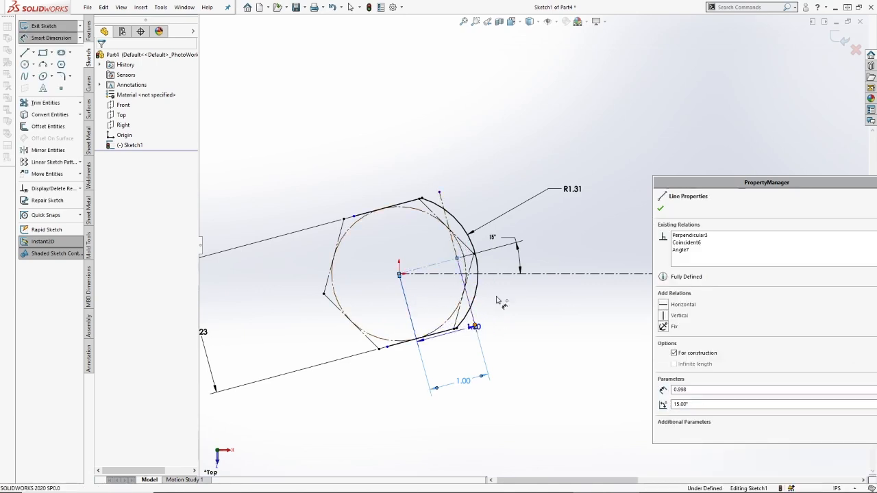
{"action": "left_click", "coordinate": [474, 327]}
{"action": "left_click", "coordinate": [540, 260]}
{"action": "type", "text": ".562"}
{"action": "key", "text": "Return"}
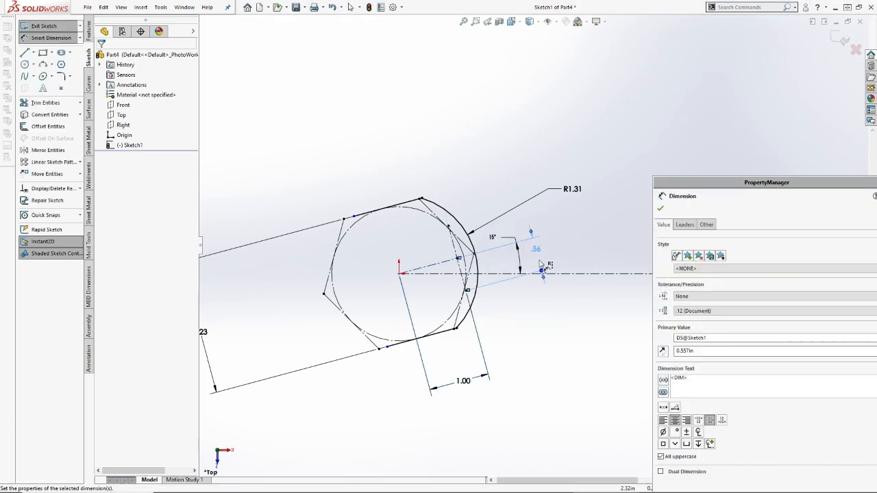
{"action": "left_click", "coordinate": [547, 236]}
{"action": "scroll", "coordinate": [389, 208], "scroll_direction": "down", "scroll_amount": 2}
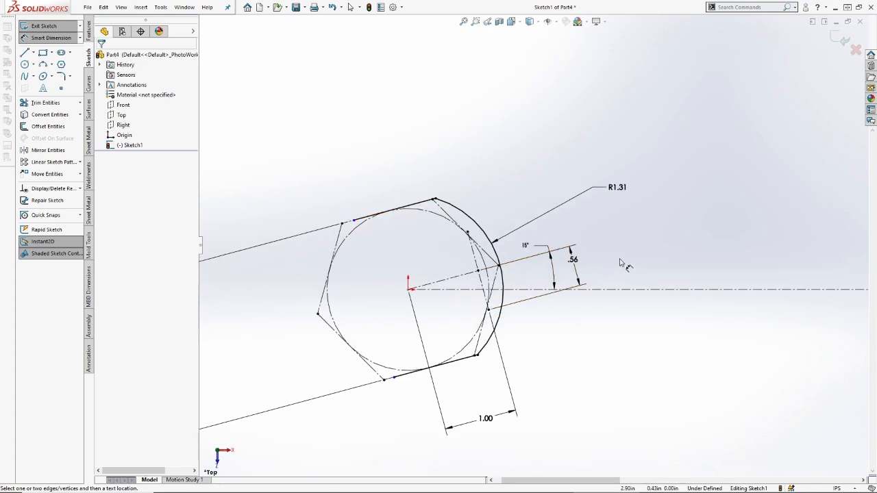
Step: Draw outer jaw arcs from the open ends of the upper and lower jaw lines, with radii of about 1.50 in and 1.72 in
{"action": "left_click", "coordinate": [43, 65]}
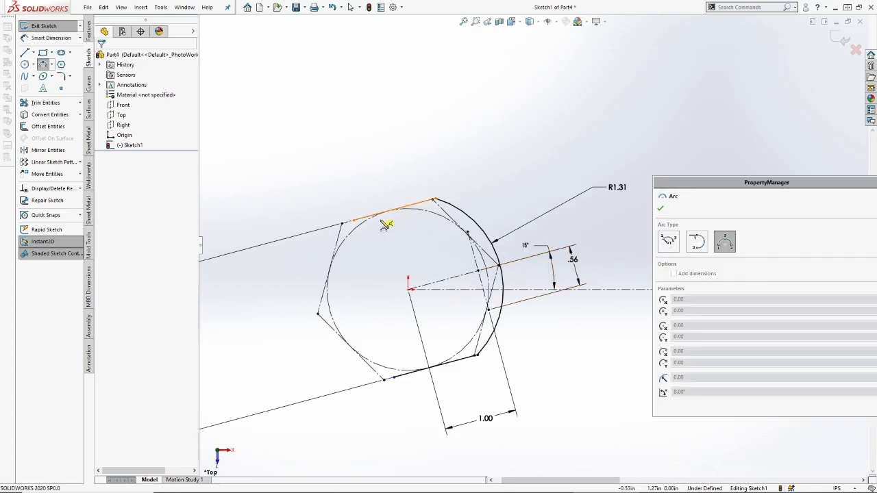
{"action": "left_click", "coordinate": [354, 220]}
{"action": "left_click", "coordinate": [530, 106]}
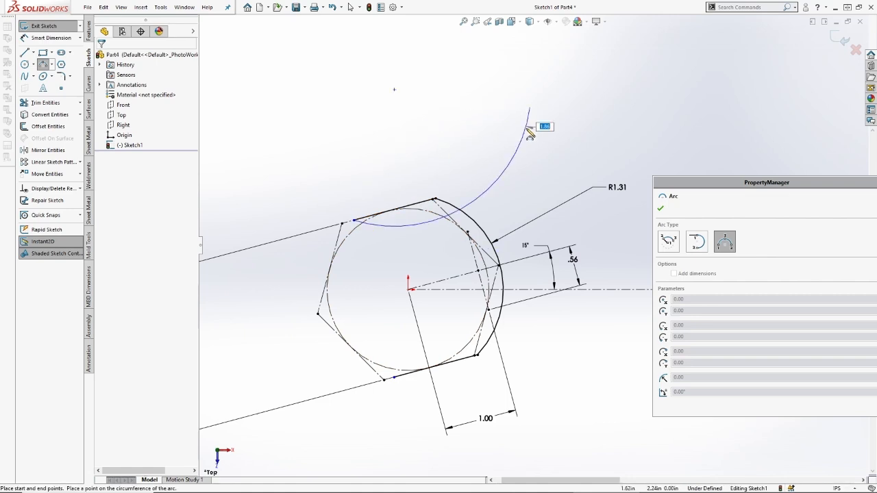
{"action": "left_click", "coordinate": [446, 85]}
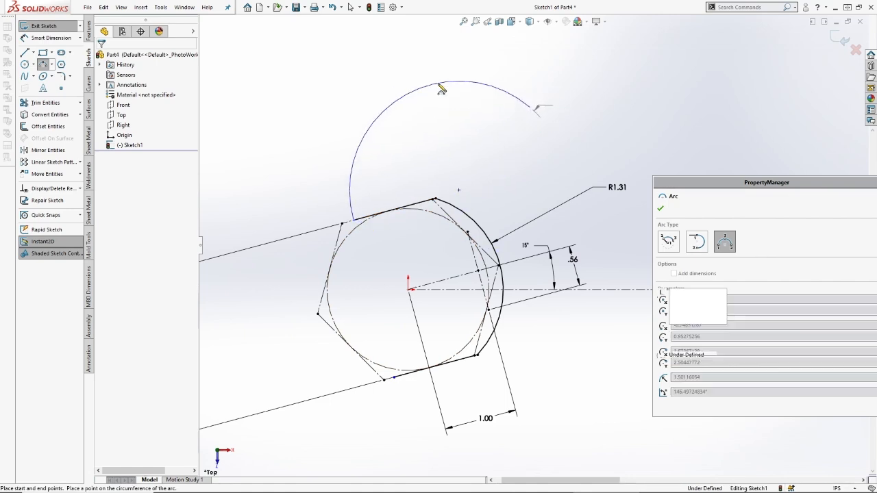
{"action": "left_click", "coordinate": [394, 378]}
{"action": "left_click", "coordinate": [616, 362]}
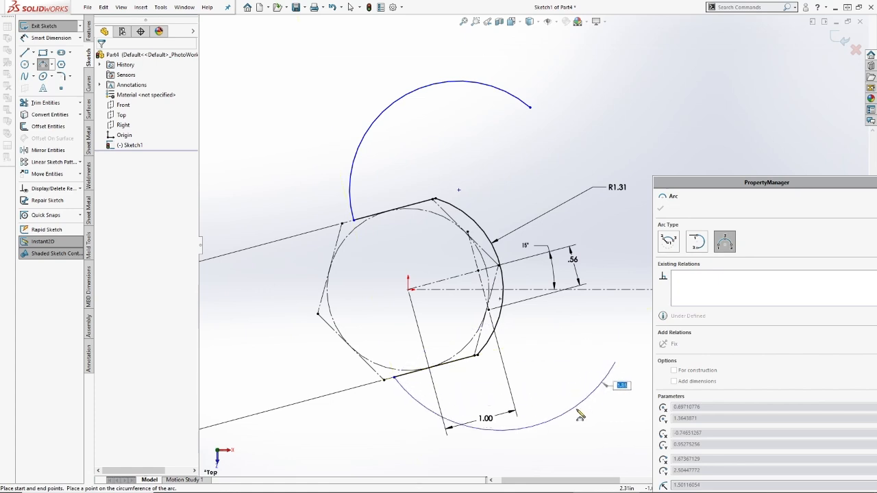
{"action": "left_click", "coordinate": [576, 411]}
Step: Close the jaw outline with a three-point arc of about 3.59 in radius joining the free ends of the two outer arcs
{"action": "left_click", "coordinate": [529, 106]}
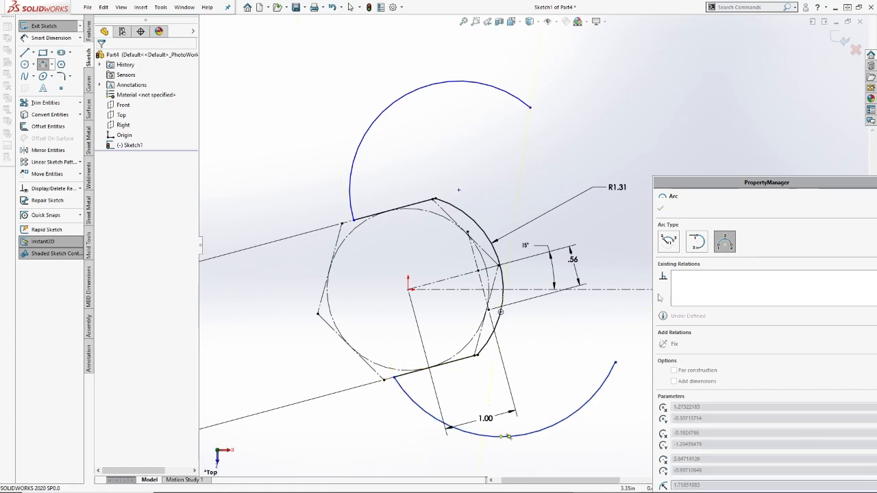
{"action": "left_click", "coordinate": [615, 363]}
{"action": "left_click", "coordinate": [620, 272]}
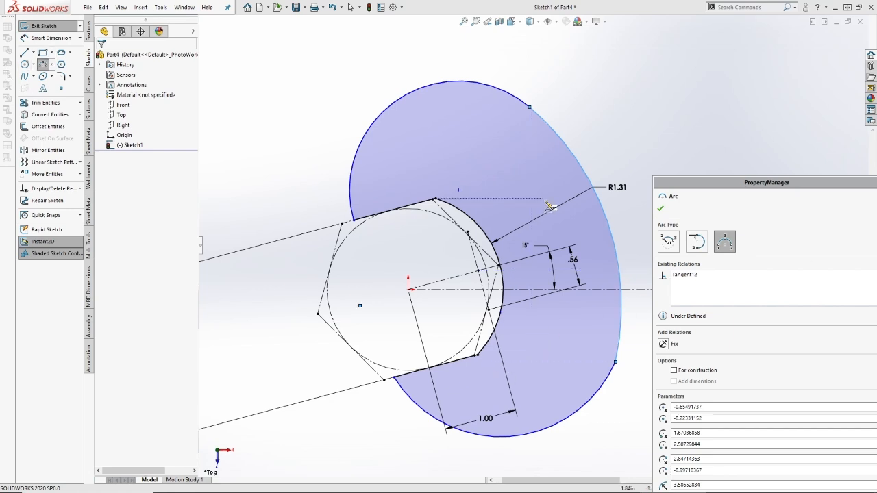
Step: Draw an inner arc of about 2.97 in radius inside the large outer arc and continue it with a shorter arc at its lower end
{"action": "left_click", "coordinate": [536, 149]}
{"action": "left_click", "coordinate": [587, 362]}
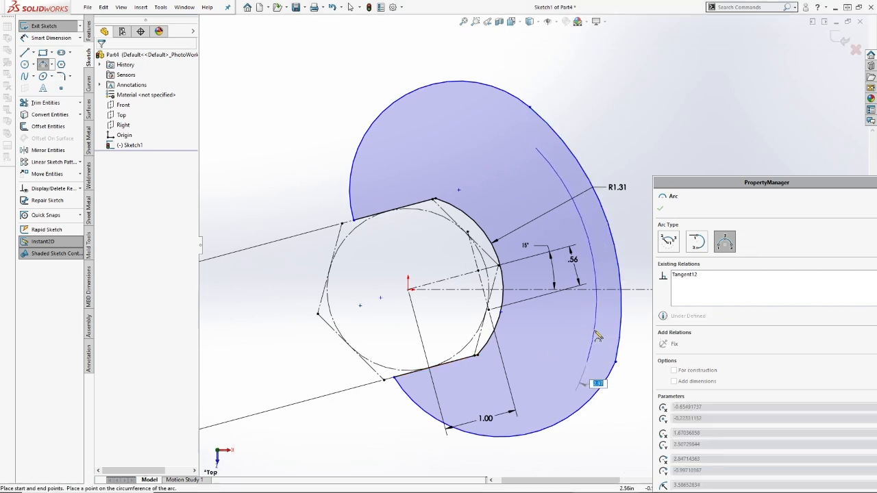
{"action": "left_click", "coordinate": [591, 340]}
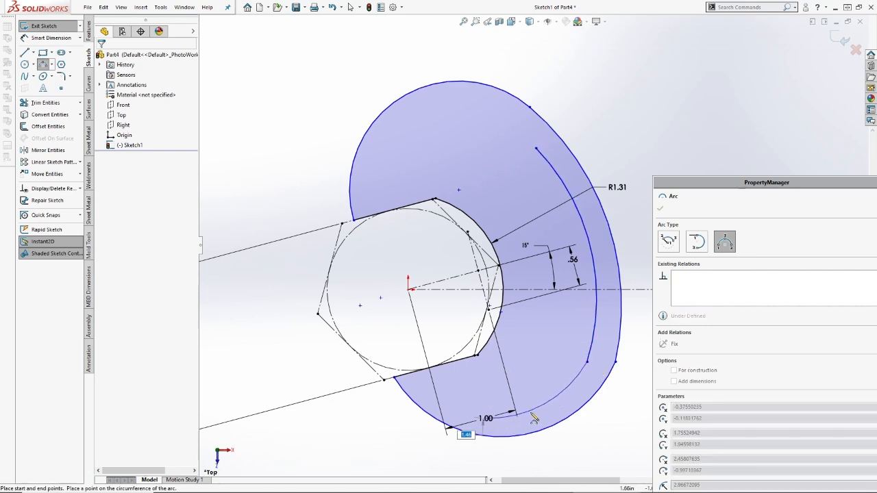
{"action": "left_click", "coordinate": [540, 412]}
{"action": "key", "text": "Escape"}
{"action": "left_click", "coordinate": [581, 375]}
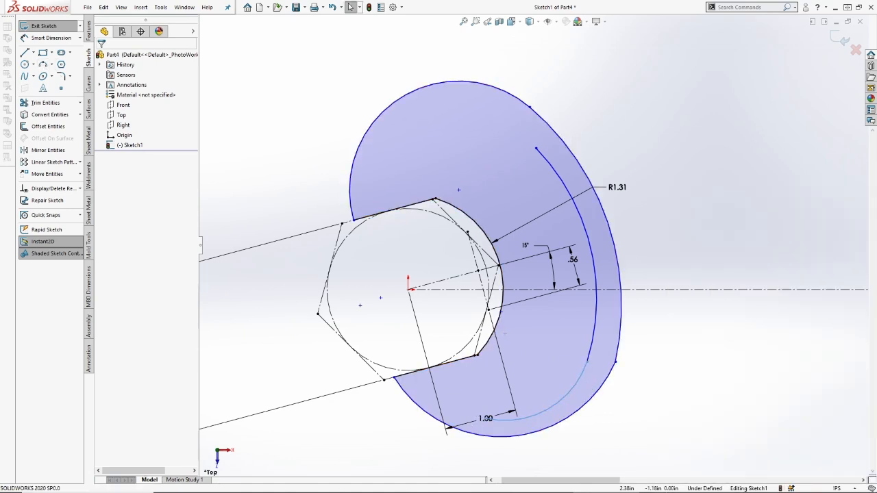
{"action": "left_click", "coordinate": [600, 387], "text": "ctrl"}
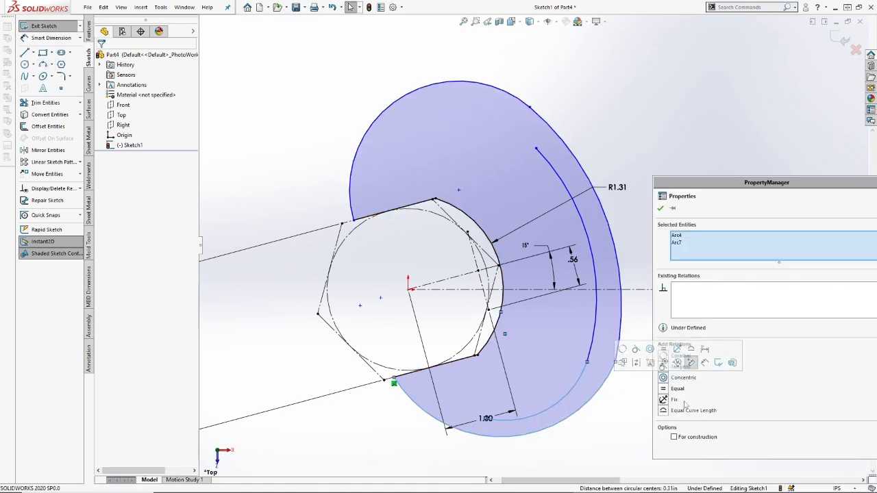
{"action": "key", "text": "Escape"}
Step: Make the large inner arc concentric with the large outer arc and move its lower endpoint outward
{"action": "left_click", "coordinate": [596, 335]}
{"action": "left_click", "coordinate": [623, 335], "text": "ctrl"}
{"action": "left_click", "coordinate": [683, 377]}
{"action": "left_click", "coordinate": [626, 376]}
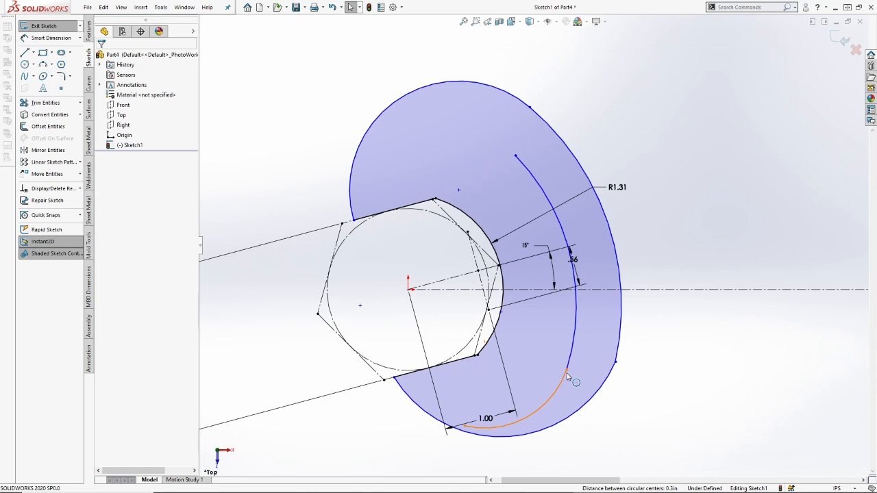
{"action": "left_click_drag", "start_coordinate": [567, 370], "coordinate": [582, 357]}
{"action": "left_click", "coordinate": [646, 432]}
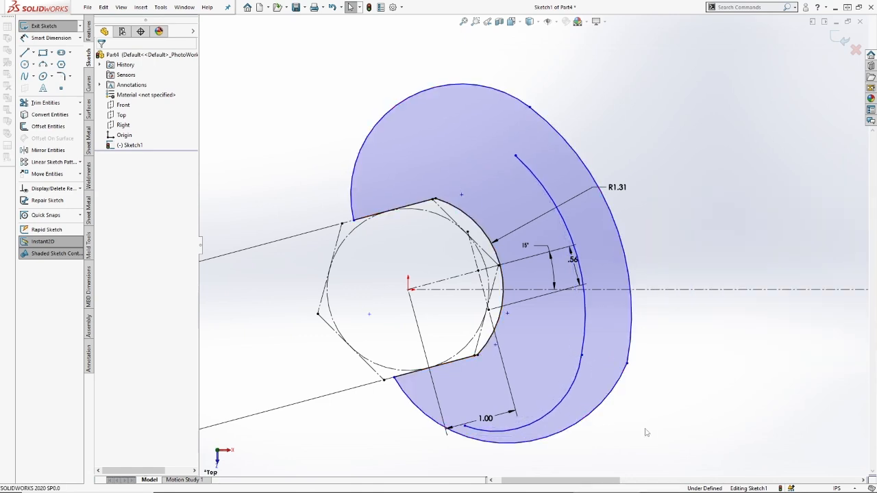
Step: Make the short lower inner arc concentric with the lower outer jaw arc
{"action": "left_click", "coordinate": [563, 400]}
{"action": "left_click", "coordinate": [564, 399]}
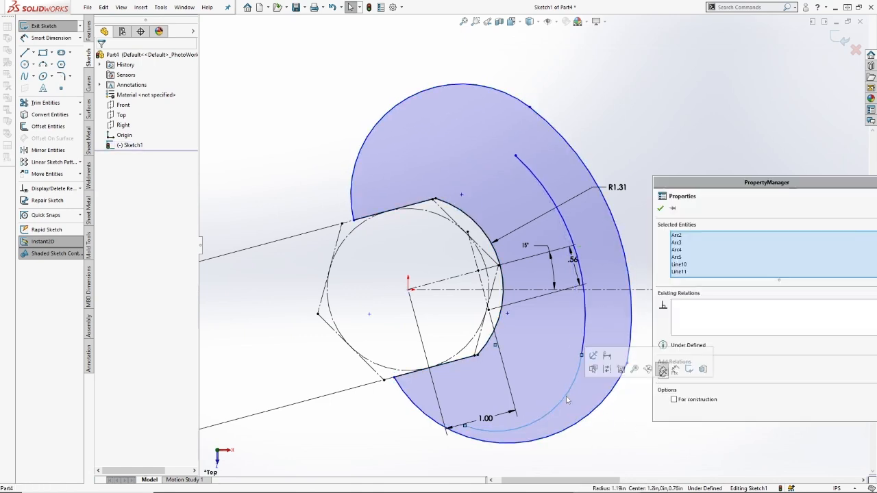
{"action": "left_click", "coordinate": [588, 417], "text": "ctrl"}
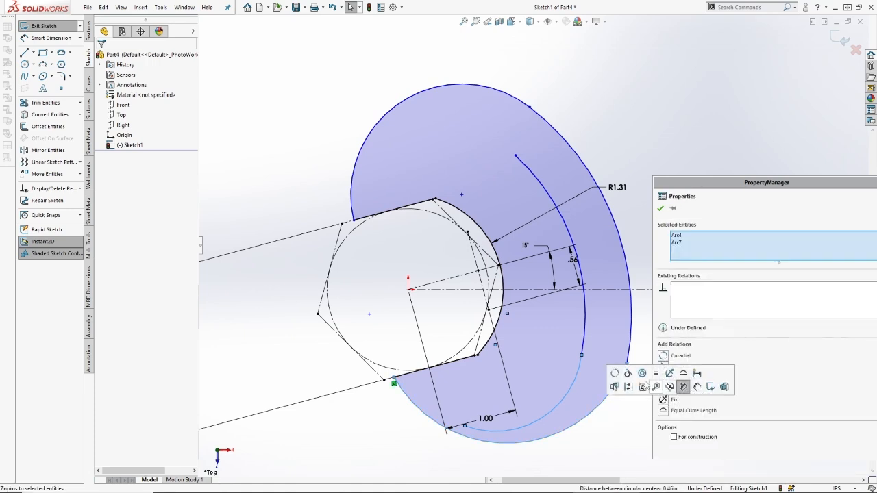
{"action": "left_click", "coordinate": [642, 374]}
{"action": "key", "text": "Escape"}
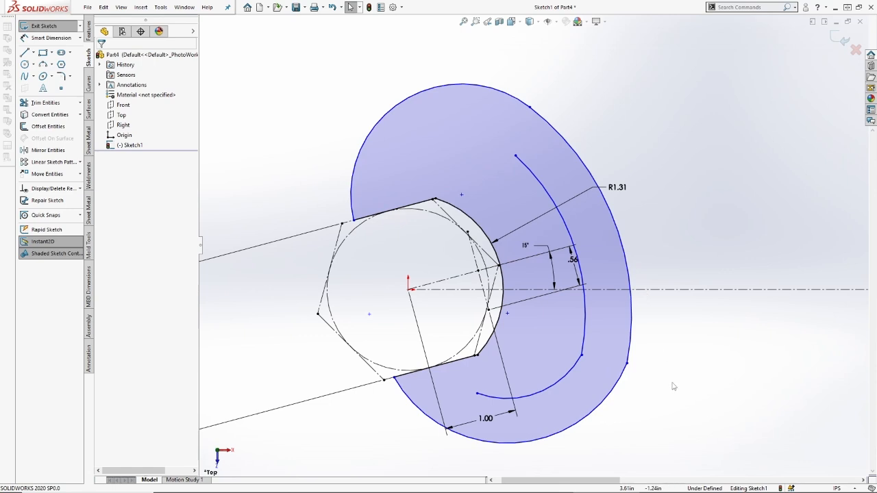
Step: Convert the two inner arcs of the jaw into construction geometry
{"action": "left_click", "coordinate": [582, 355]}
{"action": "left_click", "coordinate": [582, 353], "text": "ctrl"}
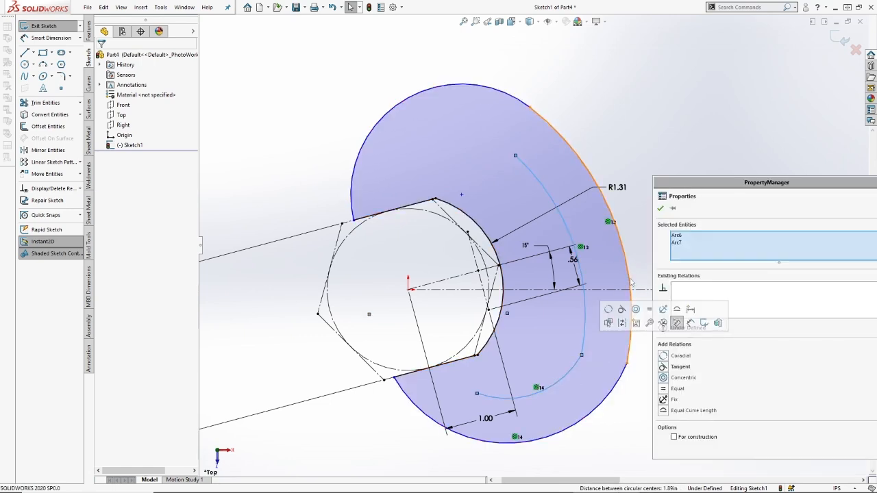
{"action": "left_click", "coordinate": [623, 323]}
{"action": "key", "text": "Escape"}
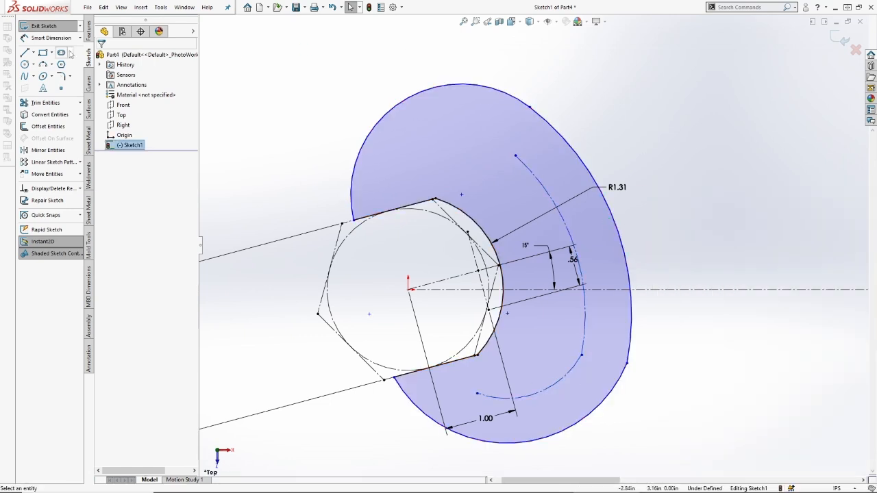
Step: Dimension the large upper outer arc of the jaw with a radius of 1.775 in
{"action": "left_click", "coordinate": [51, 38]}
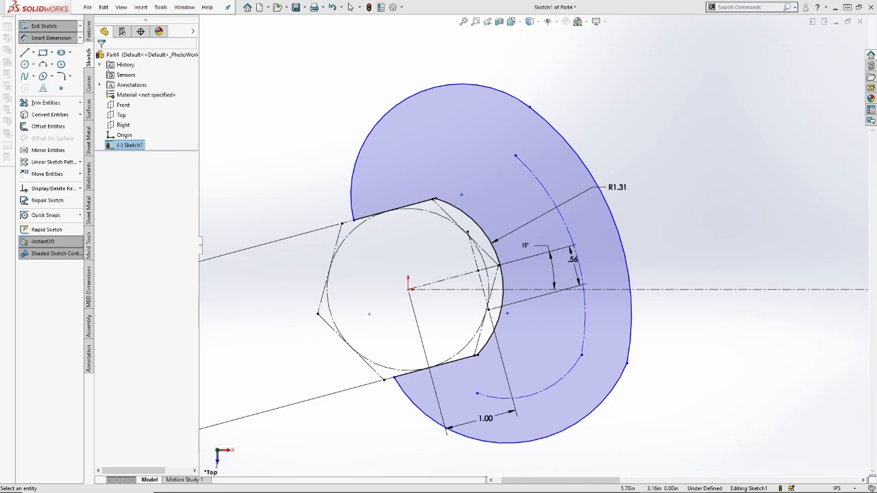
{"action": "left_click", "coordinate": [404, 104]}
{"action": "left_click", "coordinate": [333, 69]}
{"action": "type", "text": "1.775"}
{"action": "key", "text": "Return"}
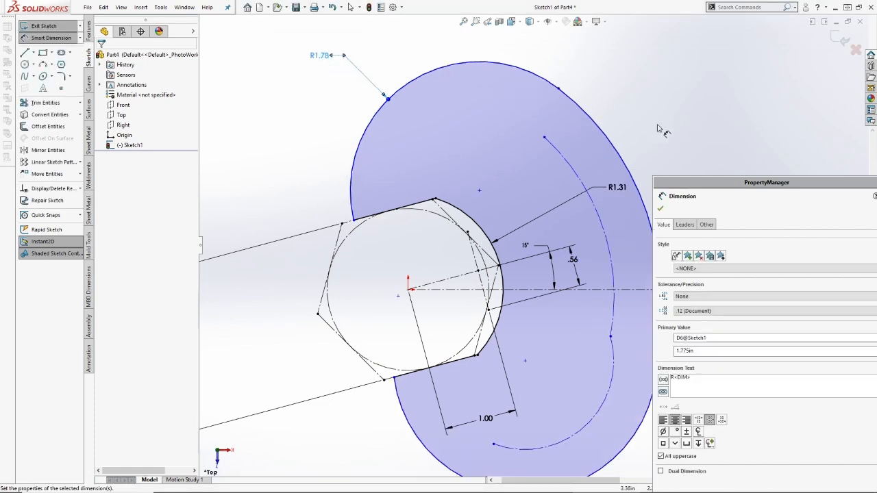
{"action": "key", "text": "Escape"}
{"action": "key", "text": "Escape"}
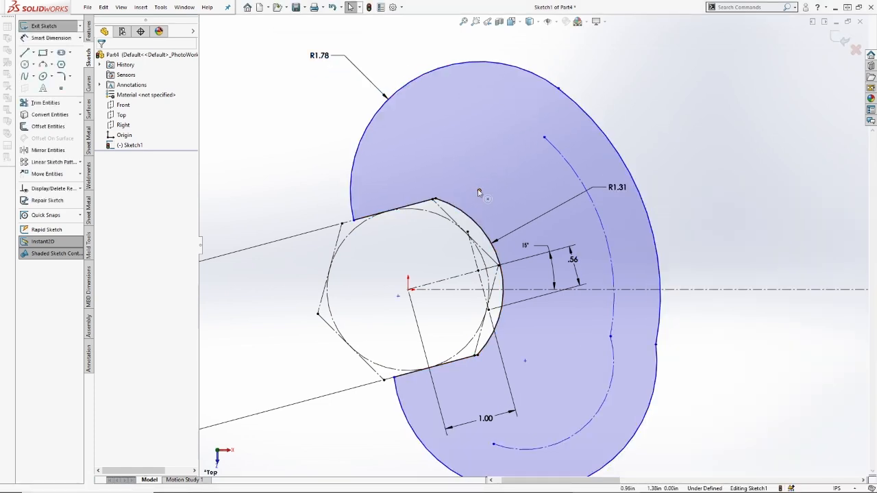
Step: Make the centres of the upper and lower outer arcs coincide with the upper and lower offset construction points near the hexagon's vertex
{"action": "left_click", "coordinate": [467, 232], "text": "ctrl"}
{"action": "left_click", "coordinate": [679, 389]}
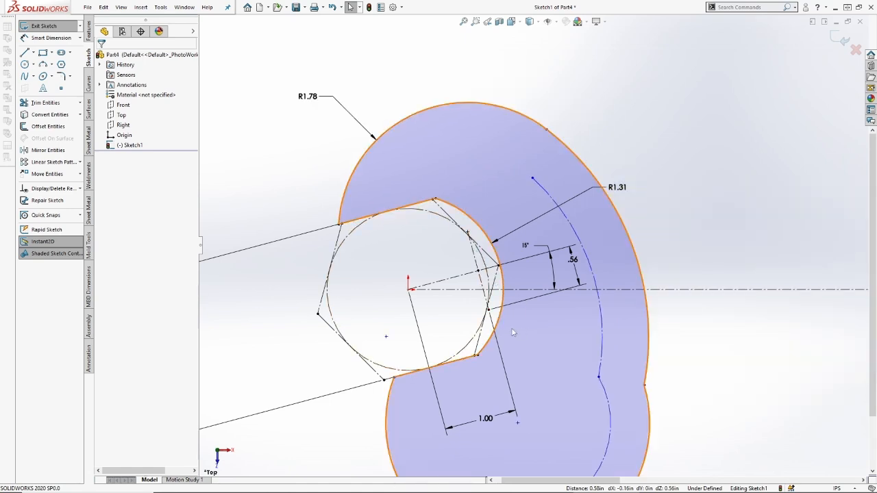
{"action": "left_click", "coordinate": [488, 311]}
{"action": "left_click", "coordinate": [517, 423], "text": "ctrl"}
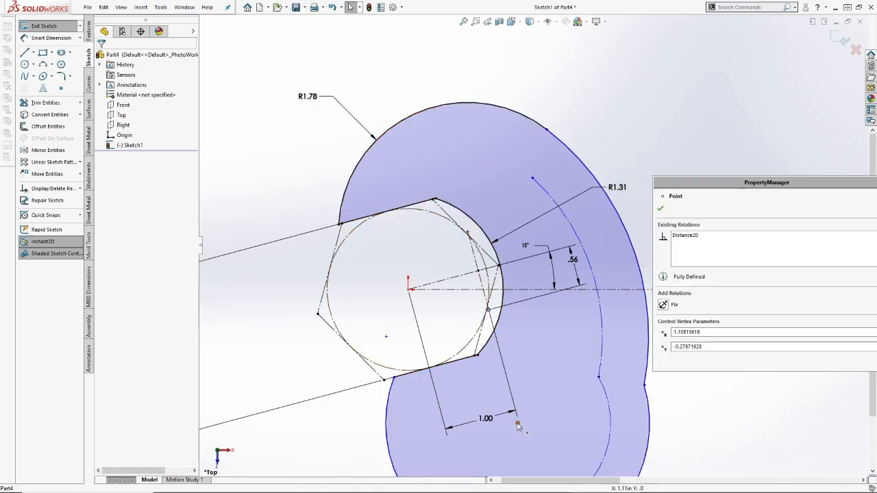
{"action": "left_click", "coordinate": [677, 389]}
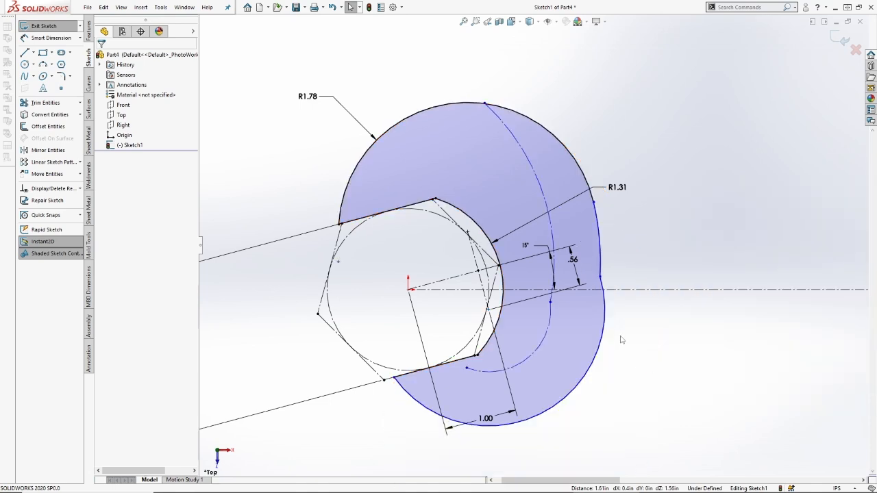
Step: Make the lower outer arc equal to the upper outer arc and the connecting arc tangent to its neighbours
{"action": "left_click", "coordinate": [597, 352]}
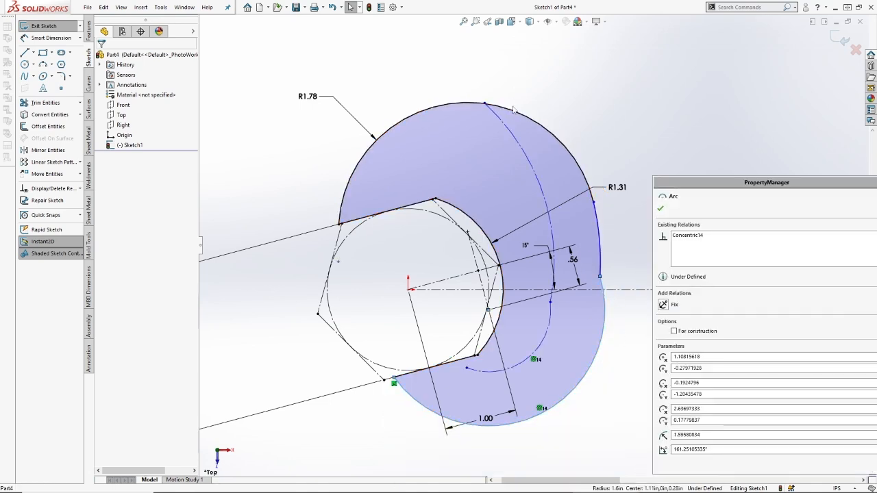
{"action": "left_click", "coordinate": [515, 112], "text": "ctrl"}
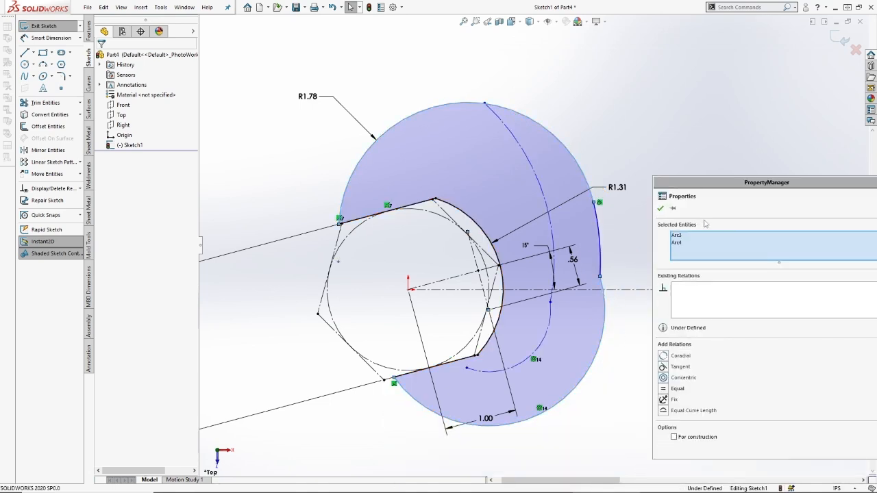
{"action": "left_click", "coordinate": [675, 389]}
{"action": "left_click", "coordinate": [612, 274]}
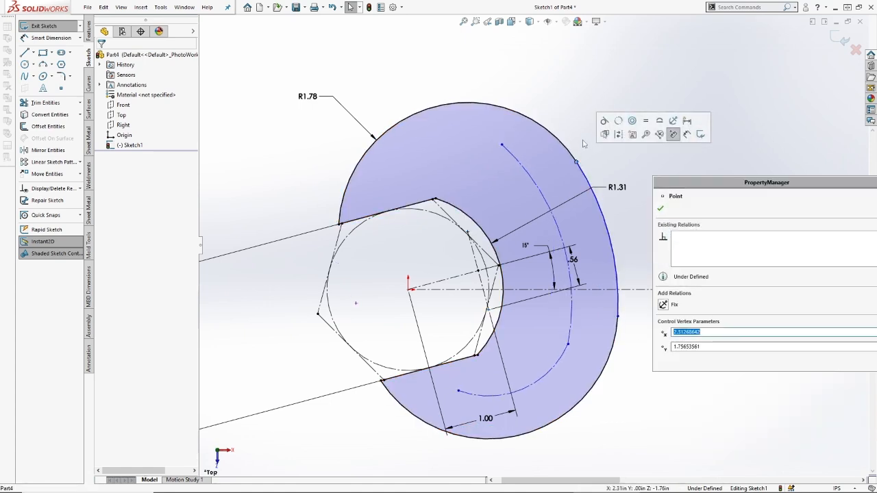
Step: Make the two inner construction arcs tangent to each other at their shared endpoint
{"action": "left_click", "coordinate": [568, 346]}
{"action": "key", "text": "Escape"}
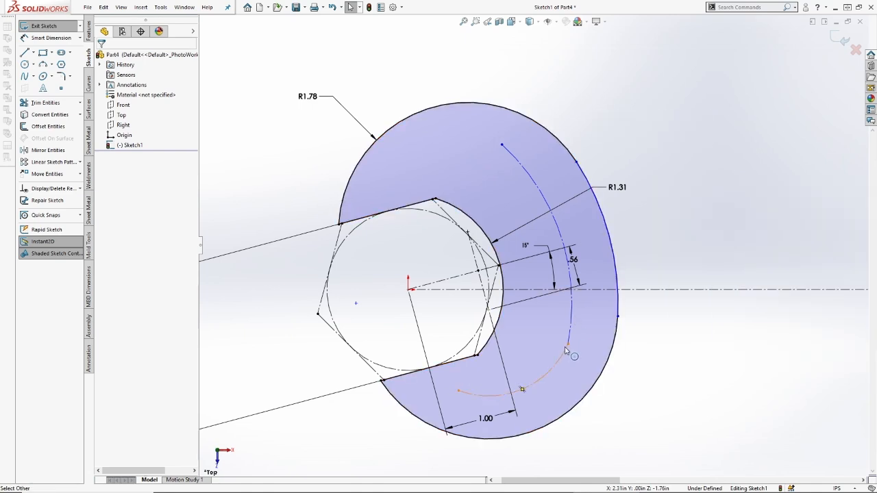
{"action": "left_click", "coordinate": [568, 345]}
{"action": "left_click", "coordinate": [609, 317]}
{"action": "left_click", "coordinate": [621, 403]}
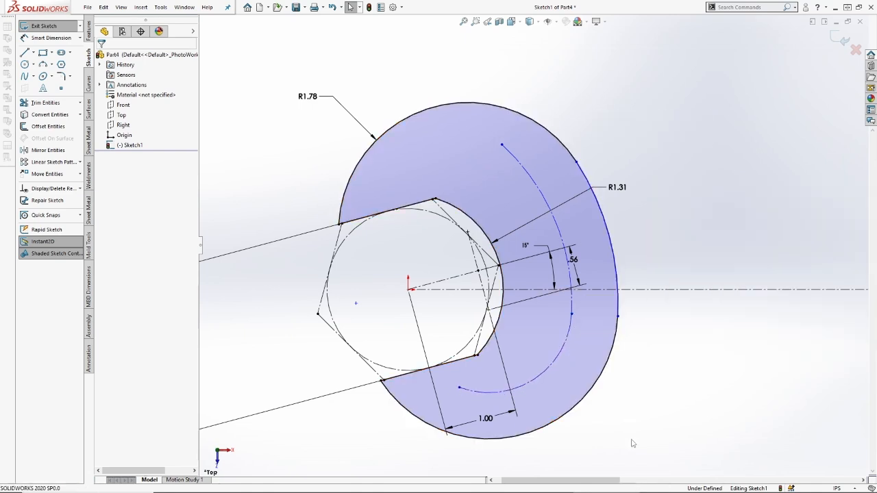
Step: Dimension the lower inner construction arc with a radius of 1.68 in
{"action": "left_click", "coordinate": [51, 37]}
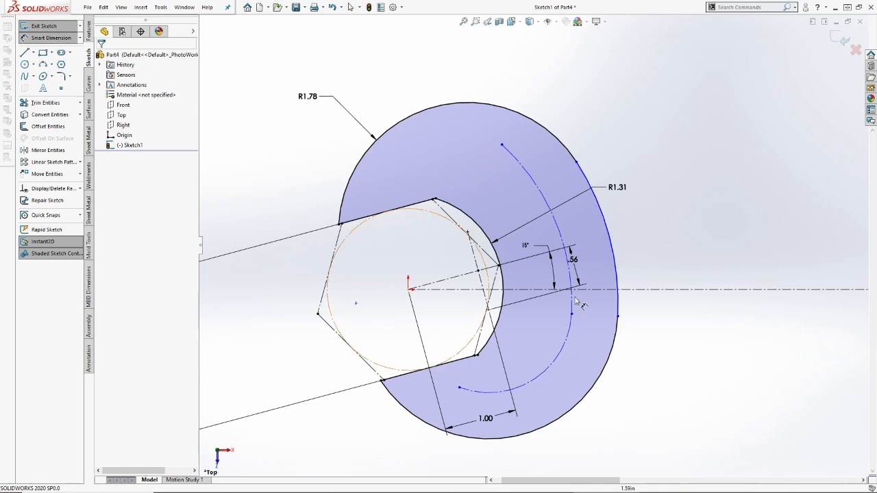
{"action": "left_click", "coordinate": [555, 366]}
{"action": "left_click", "coordinate": [629, 415]}
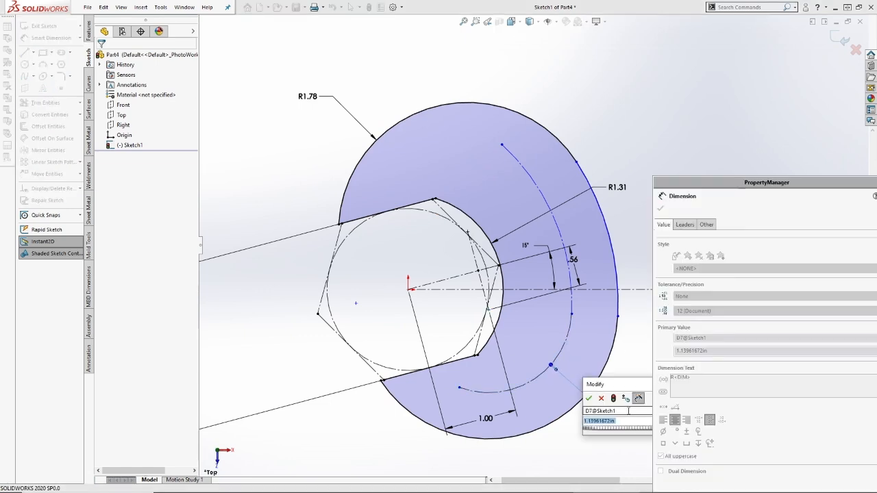
{"action": "type", "text": "1.68"}
{"action": "key", "text": "Return"}
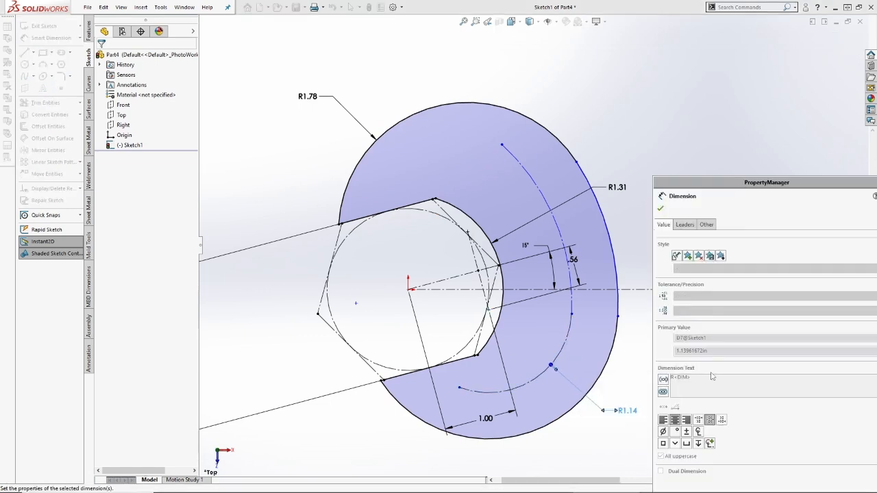
Step: Dimension the upper inner construction arc with a radius of 2.823 in
{"action": "left_click", "coordinate": [608, 248]}
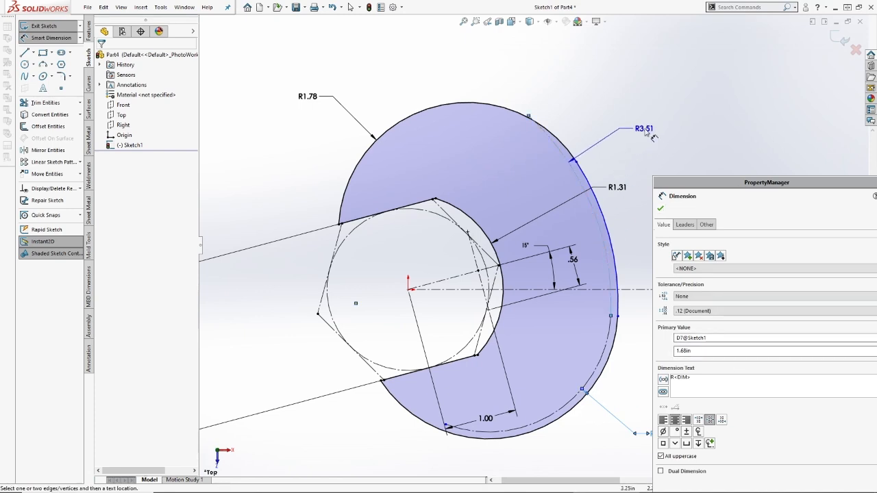
{"action": "left_click", "coordinate": [646, 132]}
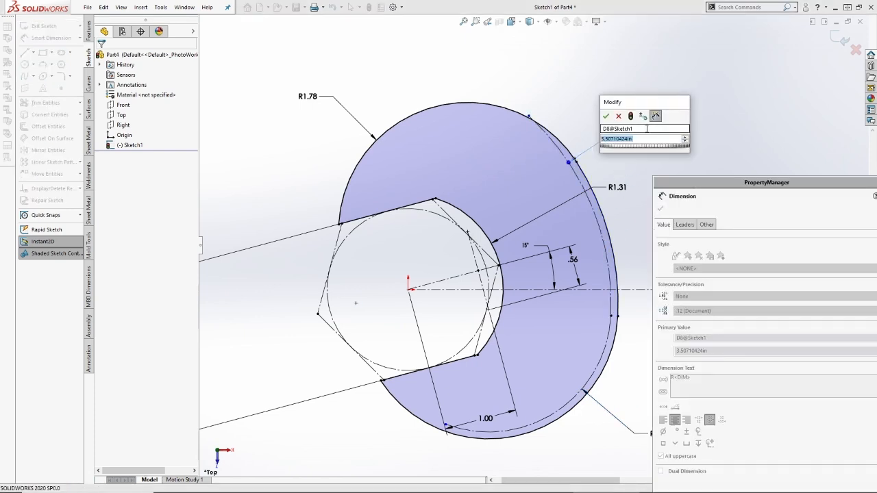
{"action": "type", "text": "2.823"}
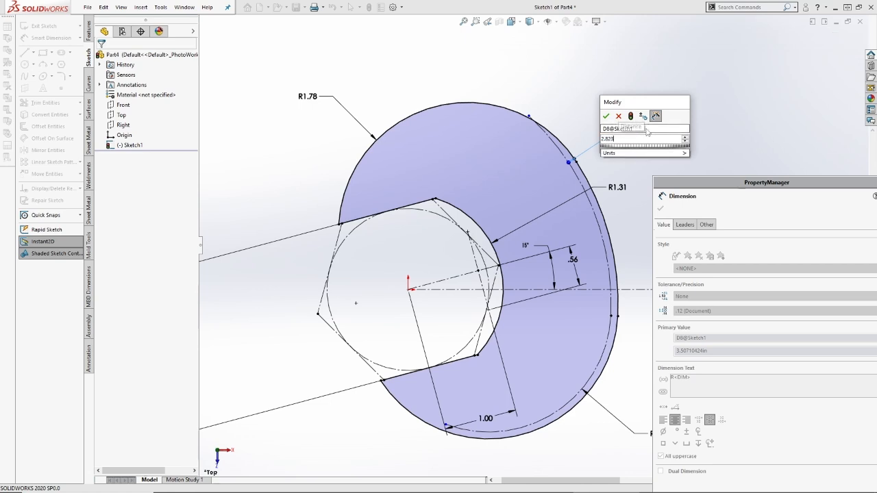
{"action": "key", "text": "Return"}
{"action": "left_click", "coordinate": [751, 444]}
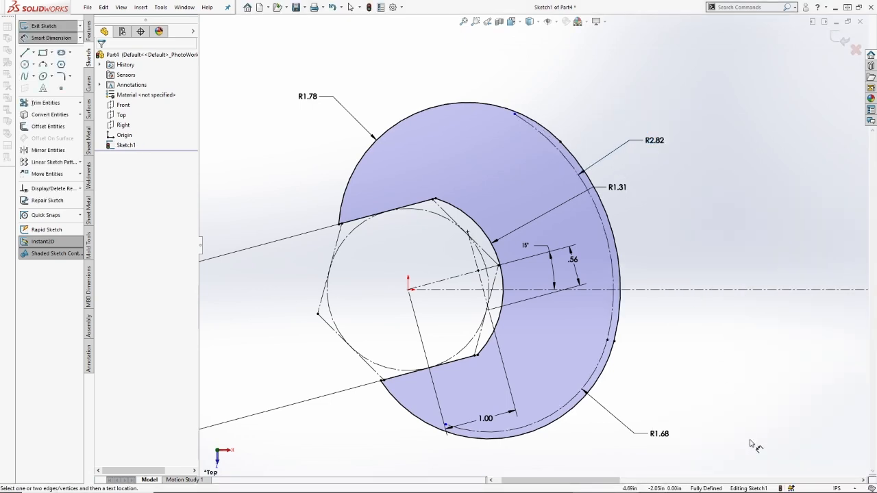
Step: Set the document's length units to four decimal places, keeping the IPS unit system
{"action": "left_click", "coordinate": [836, 487]}
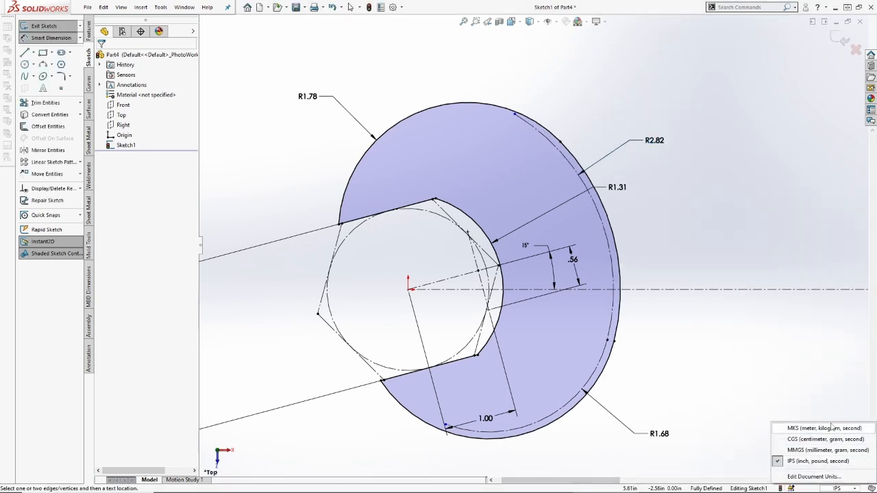
{"action": "left_click", "coordinate": [822, 478]}
{"action": "left_click", "coordinate": [452, 183]}
{"action": "left_click", "coordinate": [453, 185]}
{"action": "left_click", "coordinate": [429, 204]}
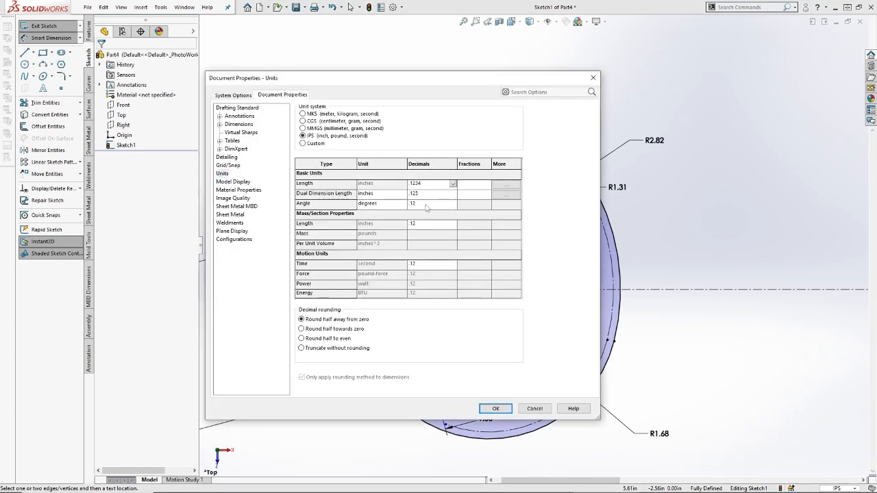
{"action": "left_click", "coordinate": [494, 409]}
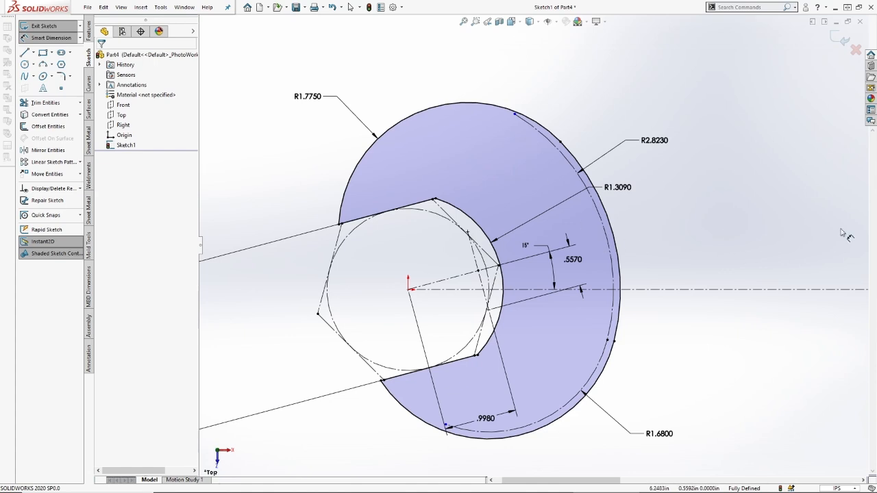
Step: Fillet both inner corners of the jaw opening with a radius of 0.275 in
{"action": "left_click", "coordinate": [61, 77]}
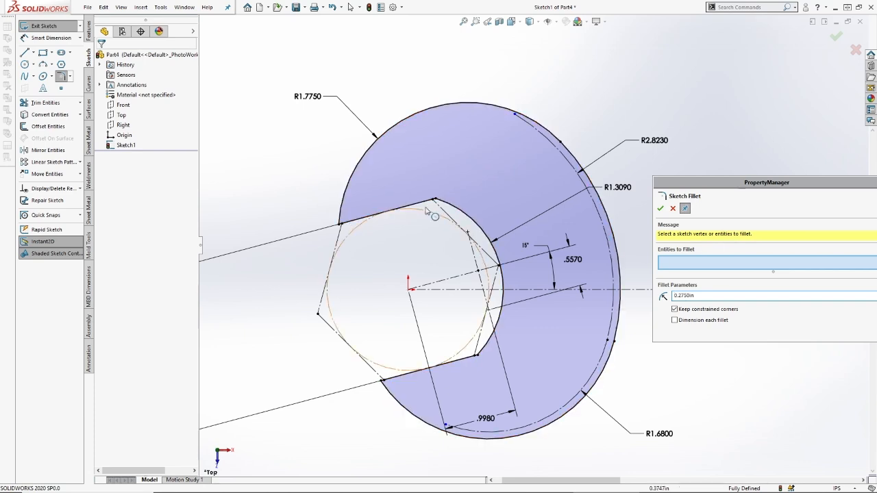
{"action": "left_click", "coordinate": [490, 342]}
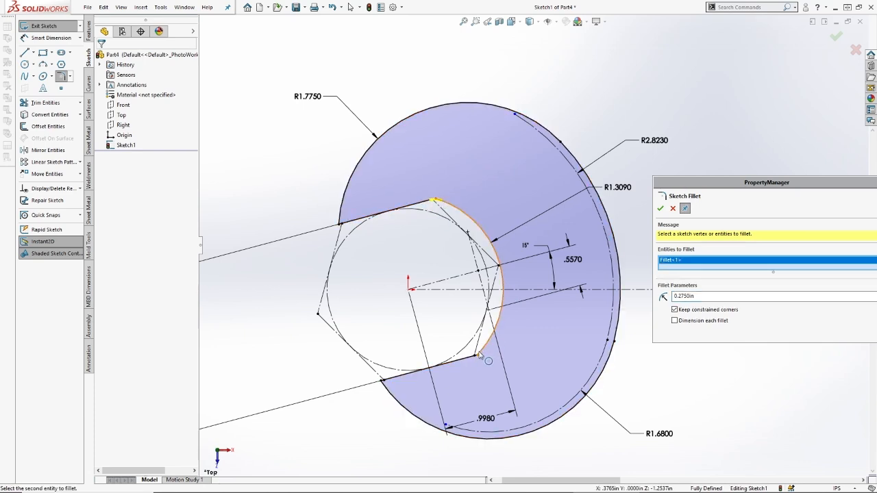
{"action": "left_click", "coordinate": [479, 357]}
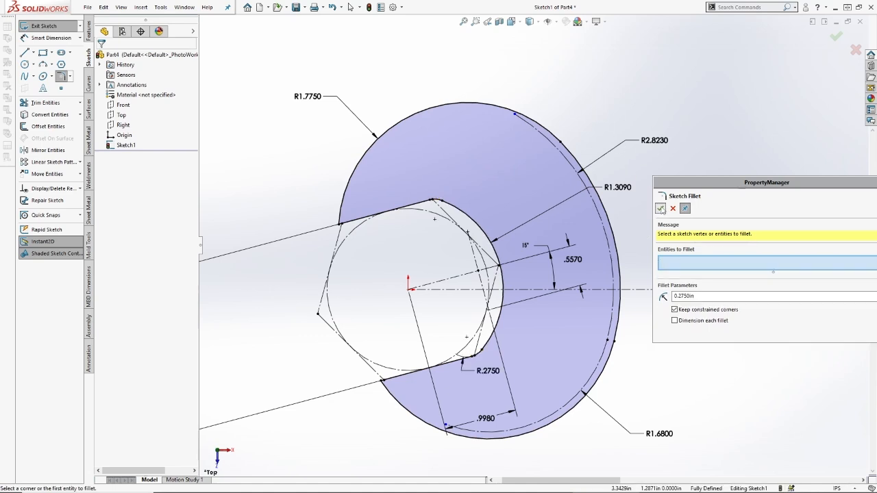
{"action": "left_click", "coordinate": [660, 208]}
Step: Examine the whole jaw sketch from an angle and return to the view normal to the sketch plane
{"action": "middle_click_drag", "start_coordinate": [605, 287], "coordinate": [531, 251]}
{"action": "scroll", "coordinate": [552, 207], "scroll_direction": "up", "scroll_amount": 8}
{"action": "middle_click_drag", "start_coordinate": [554, 205], "coordinate": [624, 113]}
{"action": "scroll", "coordinate": [625, 113], "scroll_direction": "down", "scroll_amount": 1}
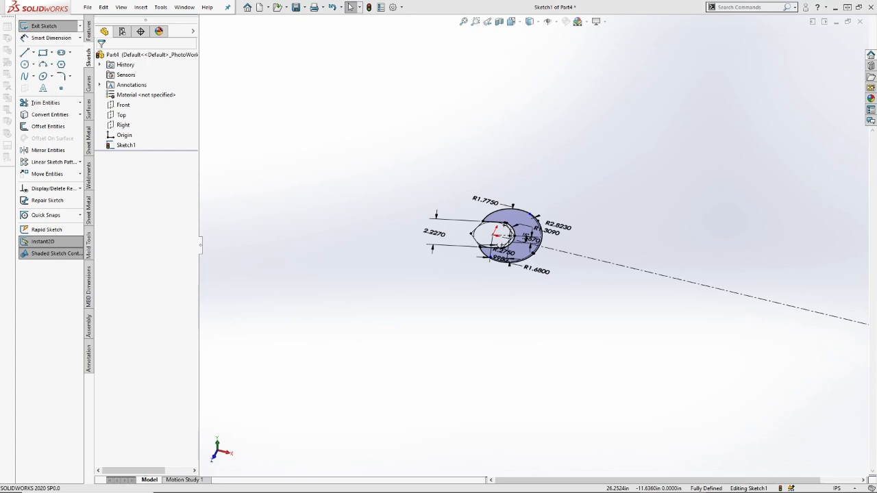
{"action": "middle_click_drag", "start_coordinate": [538, 173], "coordinate": [550, 165]}
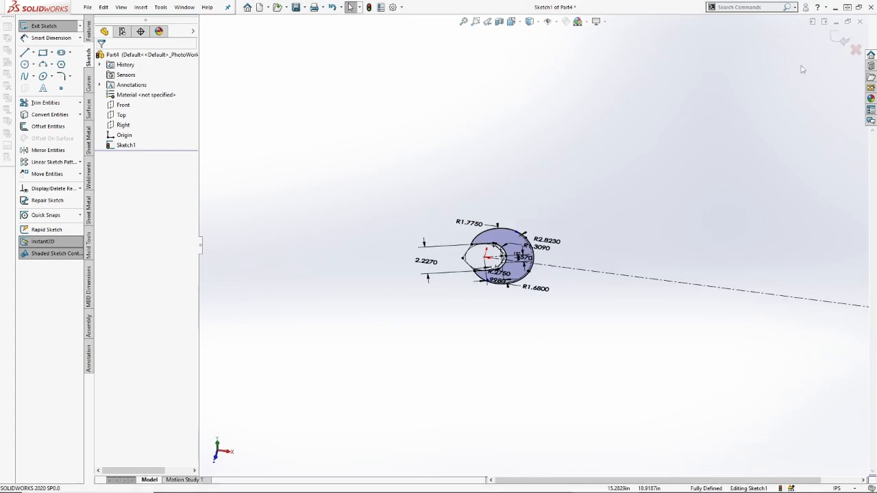
{"action": "mouse_move", "coordinate": [523, 291]}
{"action": "middle_mouse_down"}
{"action": "mouse_move", "coordinate": [531, 337]}
{"action": "mouse_move", "coordinate": [522, 373]}
{"action": "middle_mouse_up"}
{"action": "left_click", "coordinate": [121, 146]}
{"action": "left_click", "coordinate": [145, 135]}
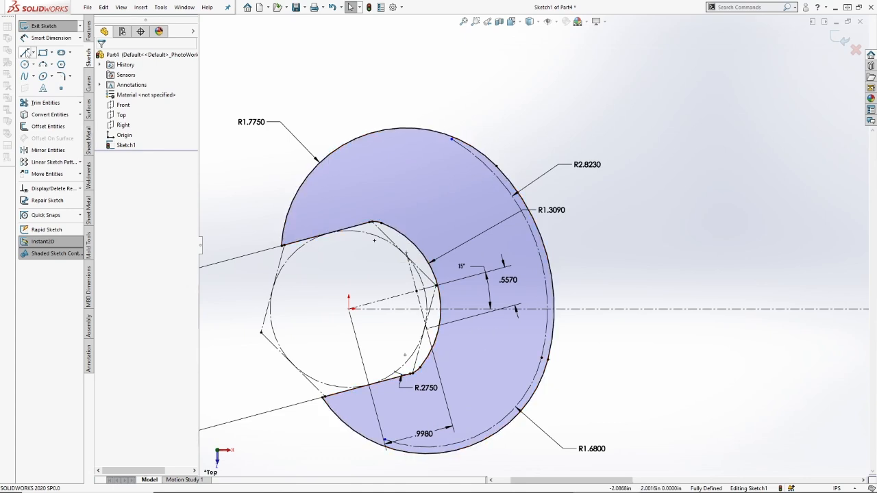
Step: Sketch a closed, slightly tapered four-line handle outline about 24.3 in long around the horizontal centreline, starting inside the jaw
{"action": "left_click", "coordinate": [25, 52]}
{"action": "left_click", "coordinate": [464, 378]}
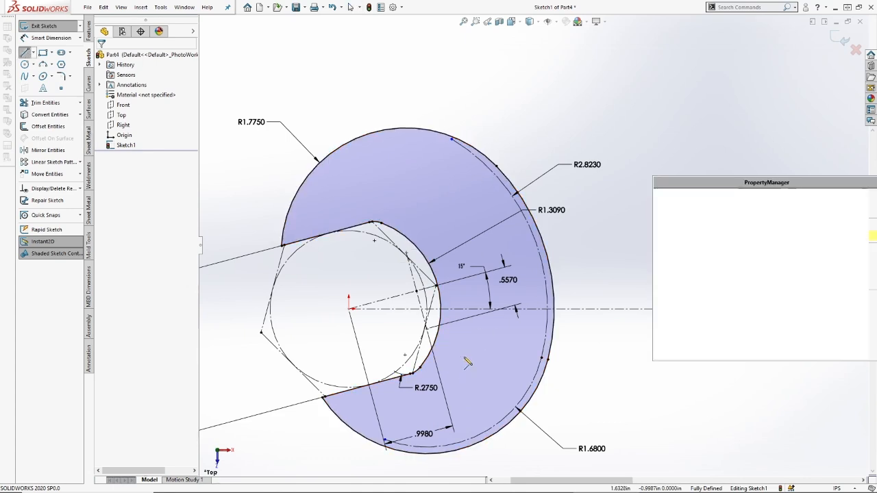
{"action": "left_click", "coordinate": [464, 218]}
{"action": "scroll", "coordinate": [554, 282], "scroll_direction": "up", "scroll_amount": 18}
{"action": "scroll", "coordinate": [596, 234], "scroll_direction": "down", "scroll_amount": 6}
{"action": "scroll", "coordinate": [512, 287], "scroll_direction": "down", "scroll_amount": 5}
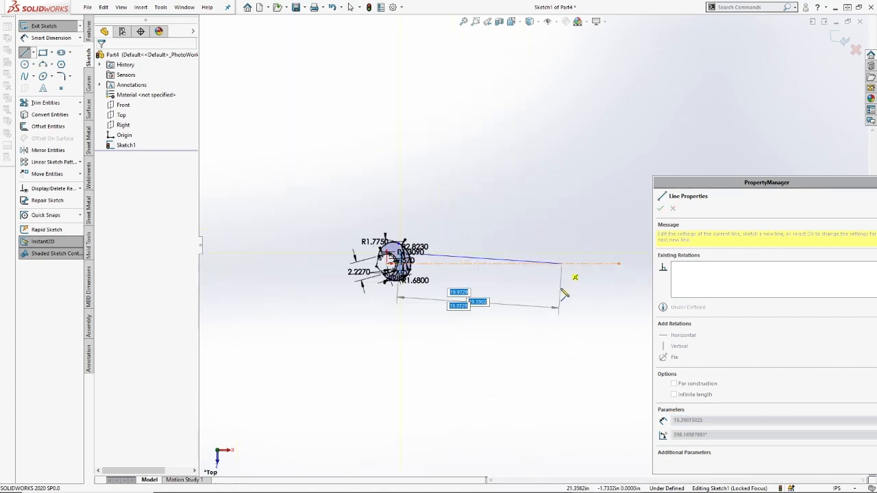
{"action": "scroll", "coordinate": [589, 296], "scroll_direction": "down", "scroll_amount": 8}
{"action": "left_click", "coordinate": [620, 196]}
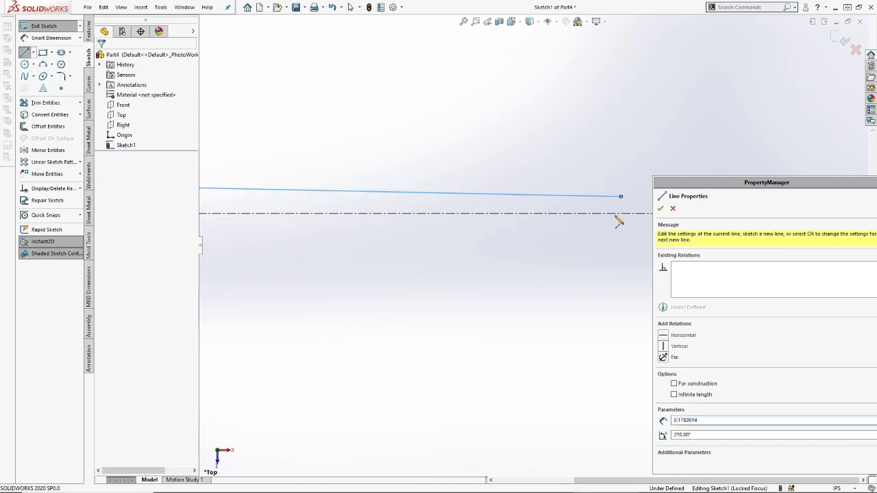
{"action": "scroll", "coordinate": [309, 288], "scroll_direction": "up", "scroll_amount": 6}
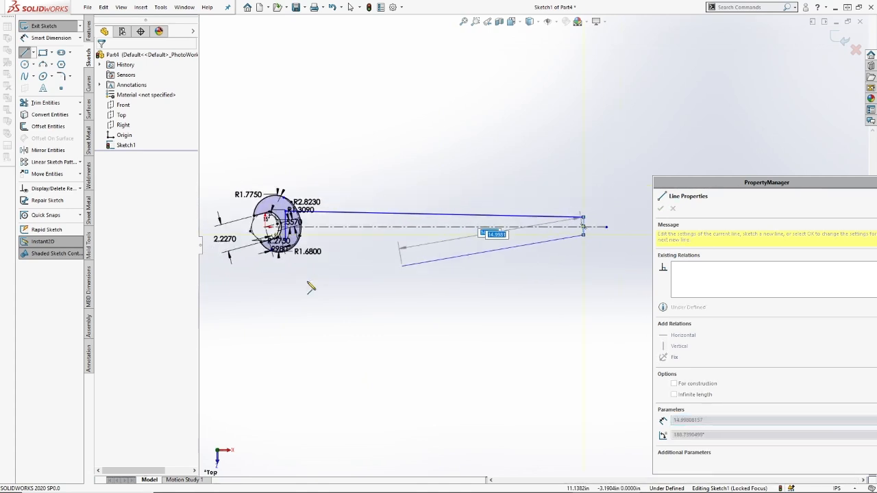
{"action": "scroll", "coordinate": [470, 214], "scroll_direction": "down", "scroll_amount": 3}
{"action": "left_click", "coordinate": [433, 181]}
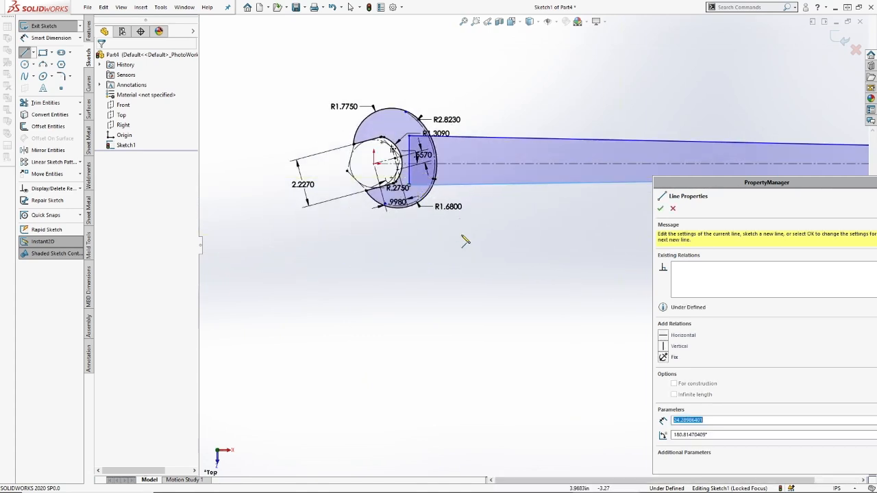
{"action": "key", "text": "Escape"}
{"action": "scroll", "coordinate": [468, 241], "scroll_direction": "up", "scroll_amount": 2}
{"action": "scroll", "coordinate": [767, 223], "scroll_direction": "down", "scroll_amount": 5}
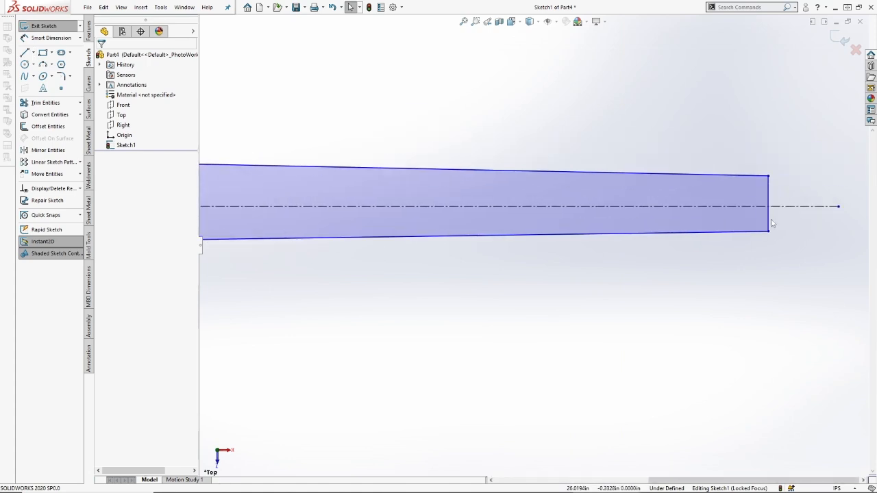
Step: Replace the straight far end of the handle outline with an outward-bulging three-point arc of about 0.94 in radius
{"action": "left_click", "coordinate": [769, 223]}
{"action": "key", "text": "Delete"}
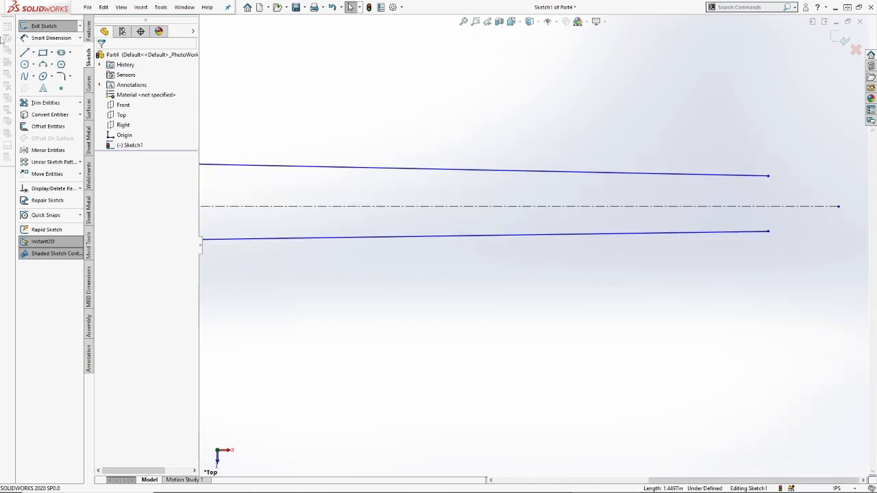
{"action": "left_click", "coordinate": [43, 64]}
{"action": "scroll", "coordinate": [568, 226], "scroll_direction": "up", "scroll_amount": 5}
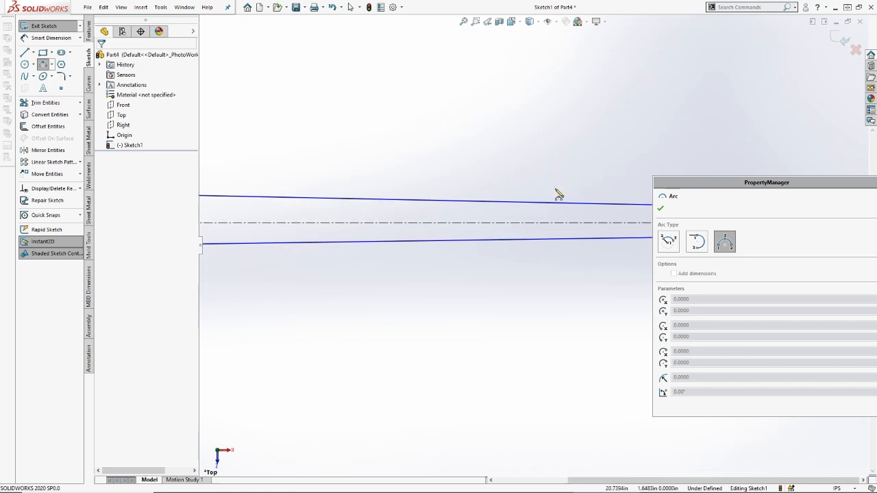
{"action": "scroll", "coordinate": [521, 250], "scroll_direction": "down", "scroll_amount": 5}
{"action": "left_click", "coordinate": [430, 242]}
{"action": "left_click", "coordinate": [430, 290]}
{"action": "left_click", "coordinate": [439, 274]}
{"action": "key", "text": "Escape"}
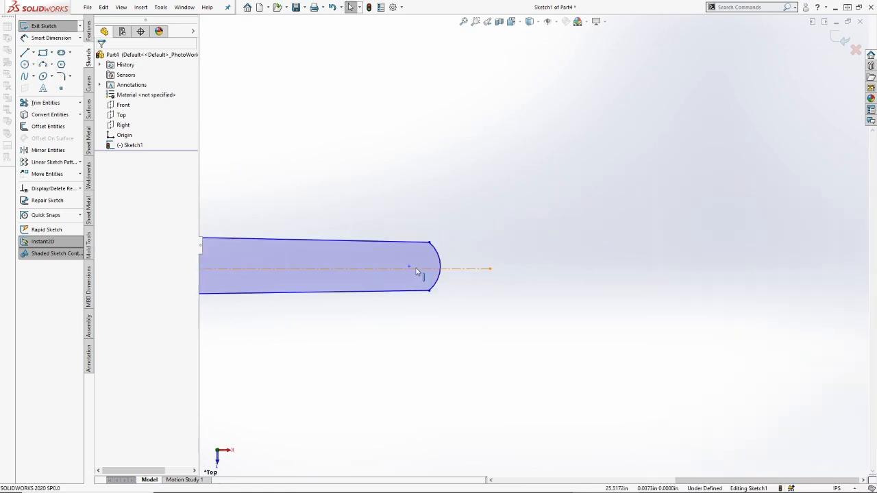
Step: Make the end arc's centre coincident with the horizontal centreline and merge the arc's midpoint with the centreline's end point
{"action": "left_click", "coordinate": [409, 266]}
{"action": "left_click", "coordinate": [415, 269], "text": "ctrl"}
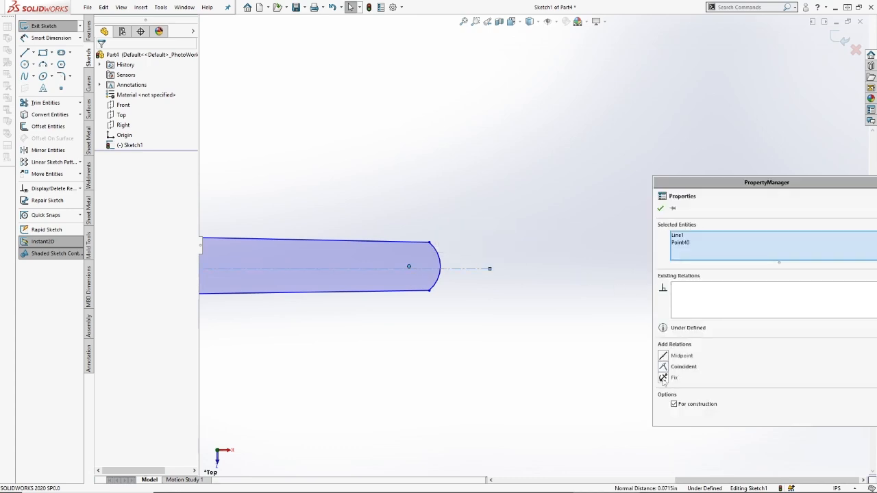
{"action": "left_click", "coordinate": [682, 368]}
{"action": "key", "text": "Escape"}
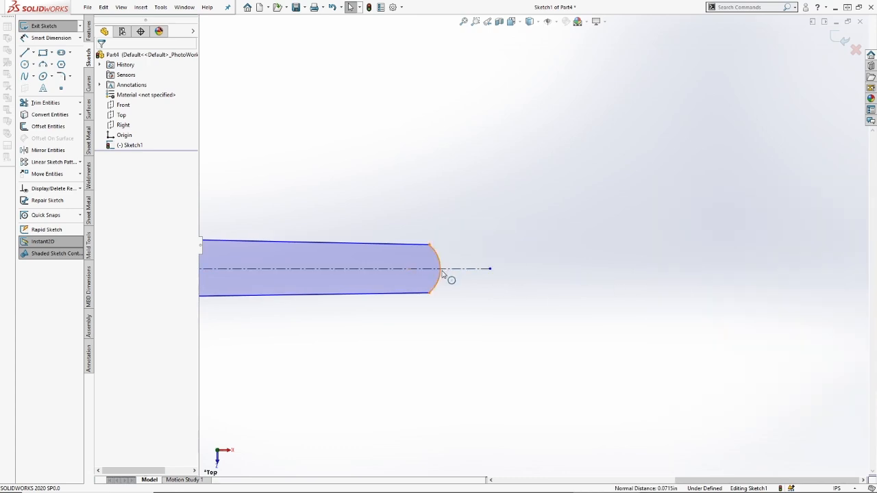
{"action": "left_click", "coordinate": [441, 269]}
{"action": "left_click", "coordinate": [490, 268], "text": "ctrl"}
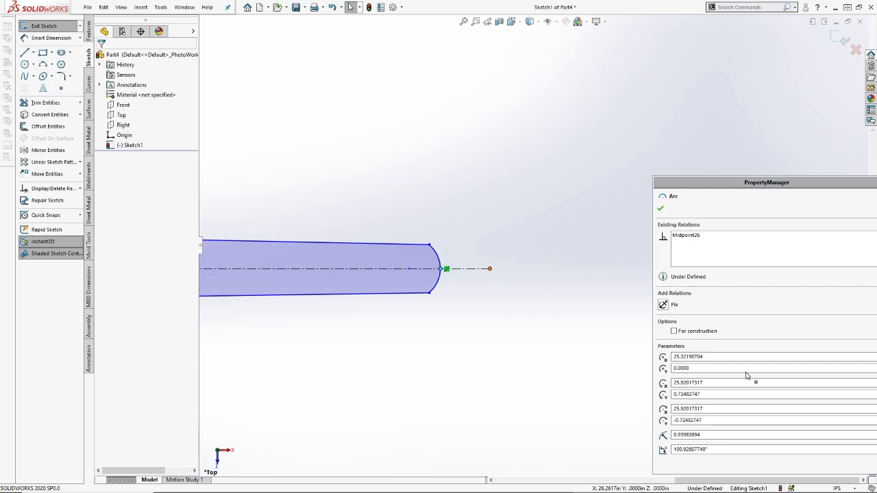
{"action": "left_click", "coordinate": [685, 378]}
{"action": "key", "text": "Escape"}
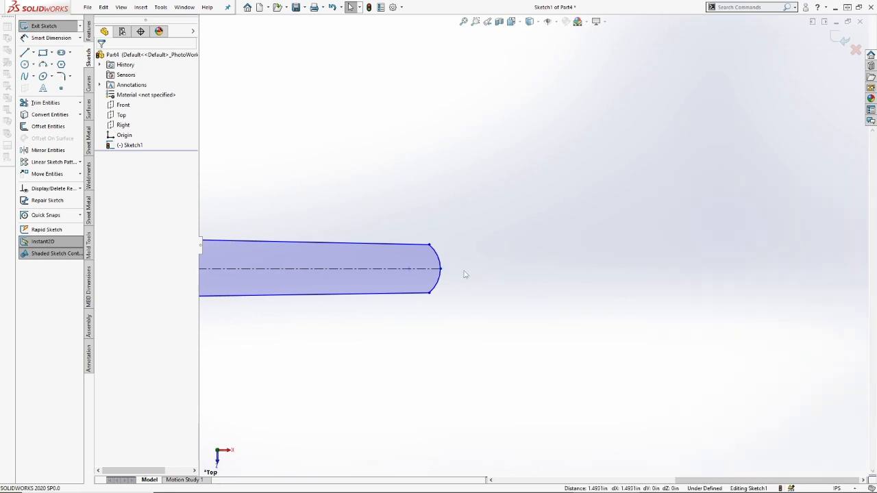
Step: Draw a vertical construction line about 2.4 in long beyond the handle and merge its midpoint with the end arc's midpoint
{"action": "left_click", "coordinate": [33, 53]}
{"action": "left_click", "coordinate": [54, 63]}
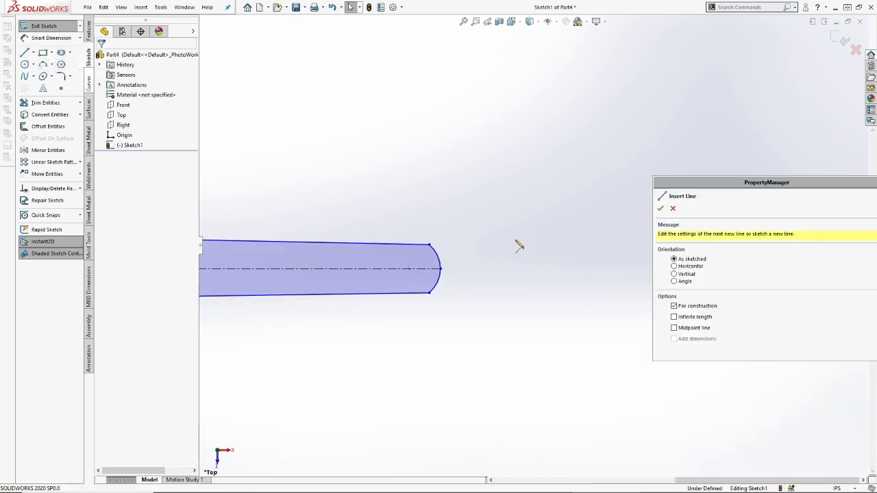
{"action": "left_click", "coordinate": [514, 236]}
{"action": "left_click", "coordinate": [515, 316]}
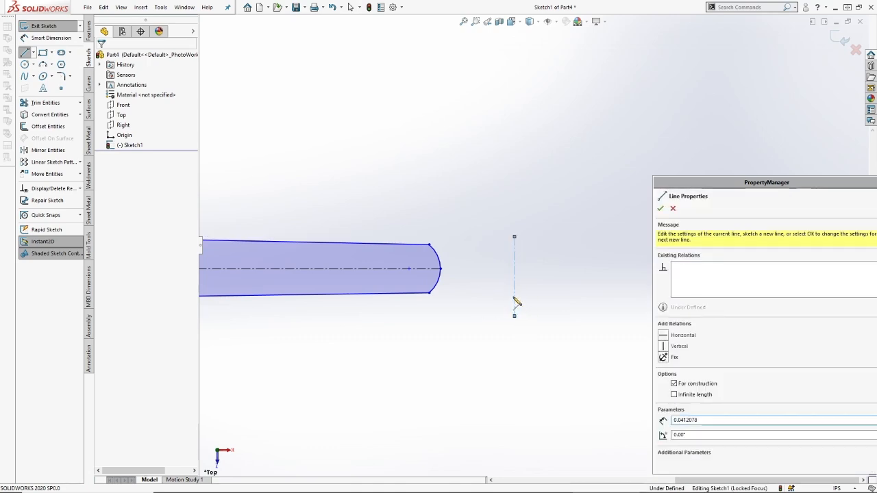
{"action": "key", "text": "Escape"}
{"action": "left_click", "coordinate": [514, 277]}
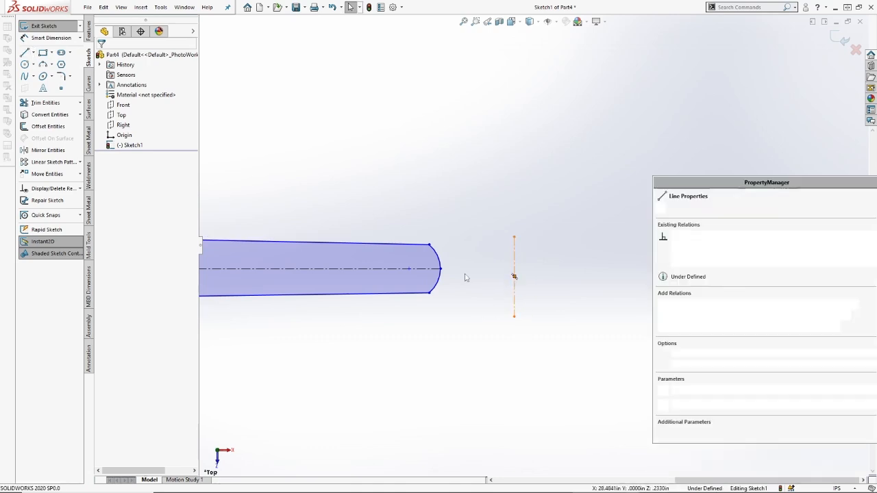
{"action": "left_click", "coordinate": [442, 269], "text": "ctrl"}
{"action": "left_click", "coordinate": [683, 378]}
{"action": "key", "text": "Escape"}
Step: Make the handle outline's vertical line at the jaw end tangent to the R1.3090 arc of the jaw opening
{"action": "scroll", "coordinate": [326, 259], "scroll_direction": "up", "scroll_amount": 3}
{"action": "scroll", "coordinate": [483, 253], "scroll_direction": "up", "scroll_amount": 2}
{"action": "middle_click_drag", "start_coordinate": [326, 260], "coordinate": [558, 255], "text": "ctrl"}
{"action": "scroll", "coordinate": [558, 252], "scroll_direction": "down", "scroll_amount": 7}
{"action": "left_click", "coordinate": [300, 276]}
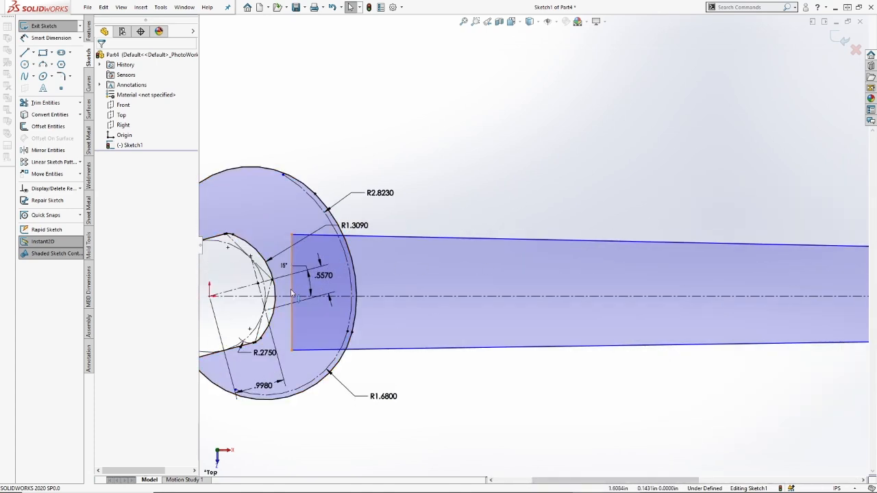
{"action": "left_click", "coordinate": [272, 282], "text": "ctrl"}
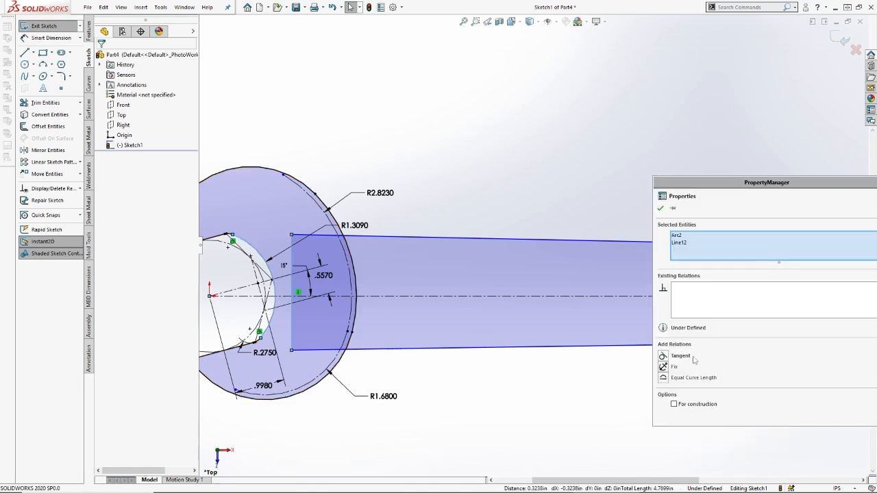
{"action": "left_click", "coordinate": [686, 360]}
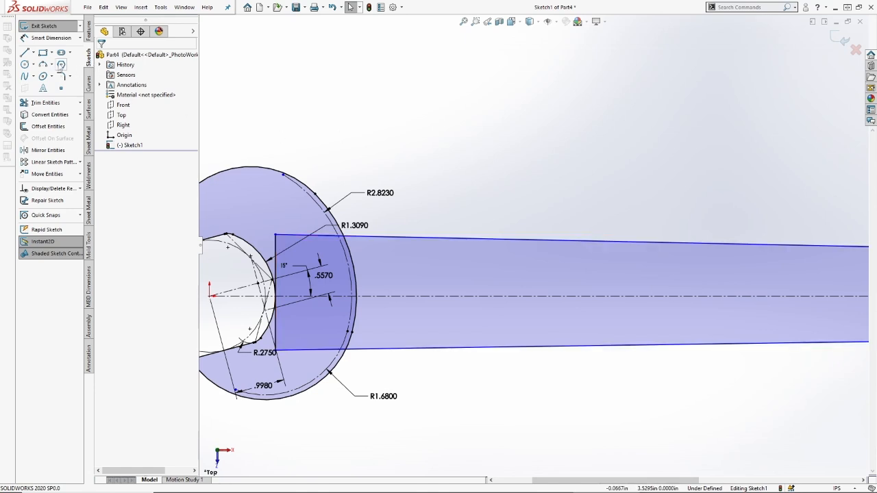
Step: Sketch a three-point arc of about 2.78 in radius from above the jaw head down to the handle's upper edge
{"action": "left_click", "coordinate": [316, 194]}
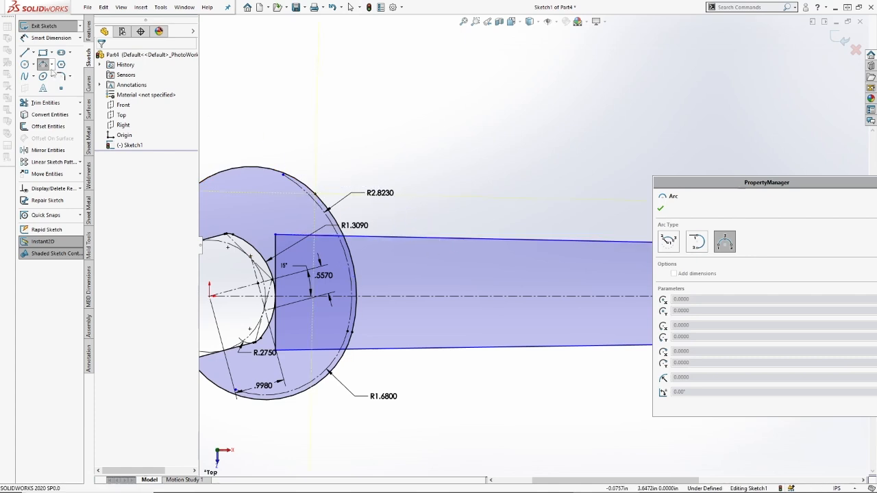
{"action": "left_click", "coordinate": [330, 148]}
{"action": "left_click", "coordinate": [466, 238]}
{"action": "left_click", "coordinate": [444, 254]}
{"action": "key", "text": "Escape"}
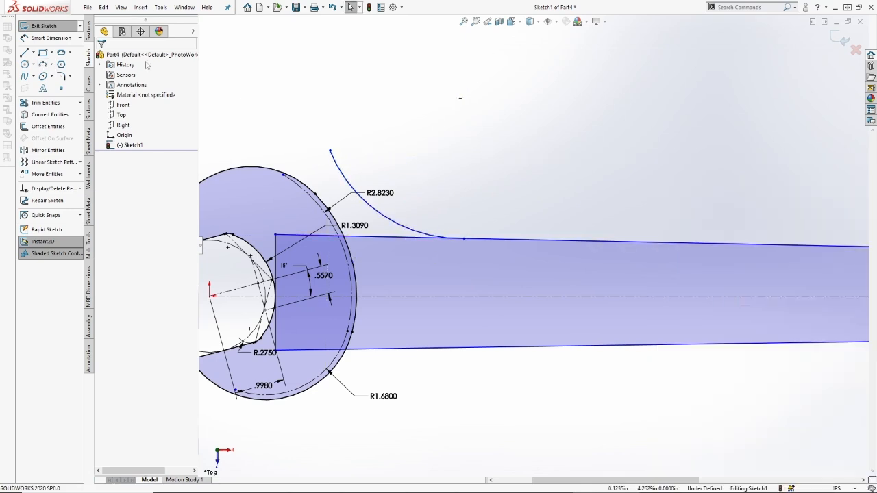
Step: Draw a vertical construction line about 2.16 in long across the handle from the new arc's lower end and place its midpoint on the centreline
{"action": "left_click", "coordinate": [32, 52]}
{"action": "left_click", "coordinate": [56, 64]}
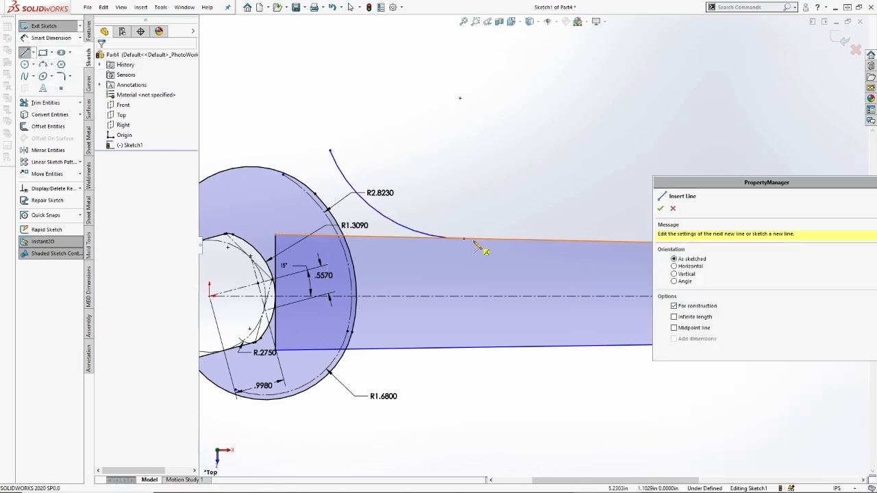
{"action": "left_click", "coordinate": [464, 239]}
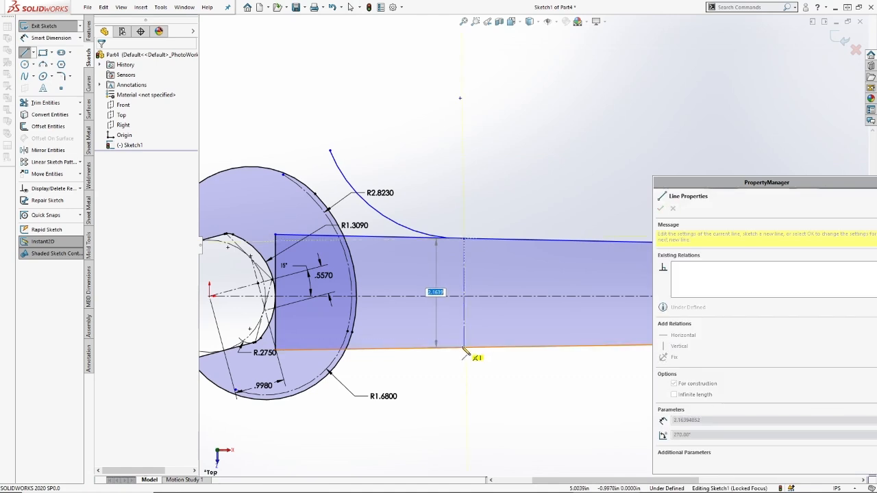
{"action": "left_click", "coordinate": [464, 347]}
{"action": "key", "text": "Escape"}
{"action": "key", "text": "Escape"}
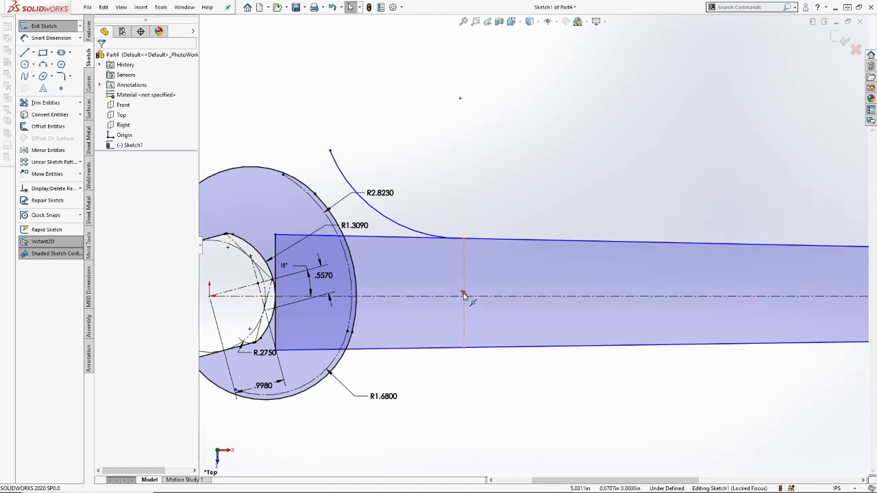
{"action": "left_click", "coordinate": [464, 293]}
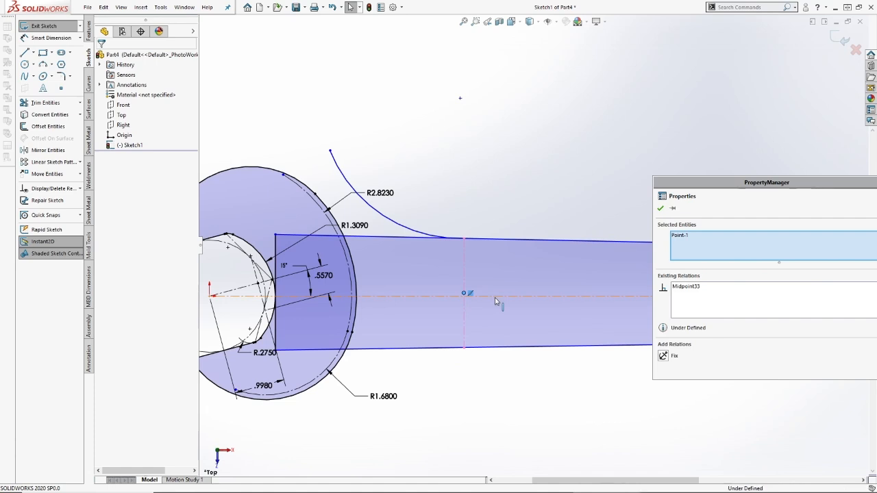
{"action": "left_click", "coordinate": [495, 297], "text": "ctrl"}
{"action": "left_click", "coordinate": [693, 366]}
{"action": "left_click", "coordinate": [505, 212]}
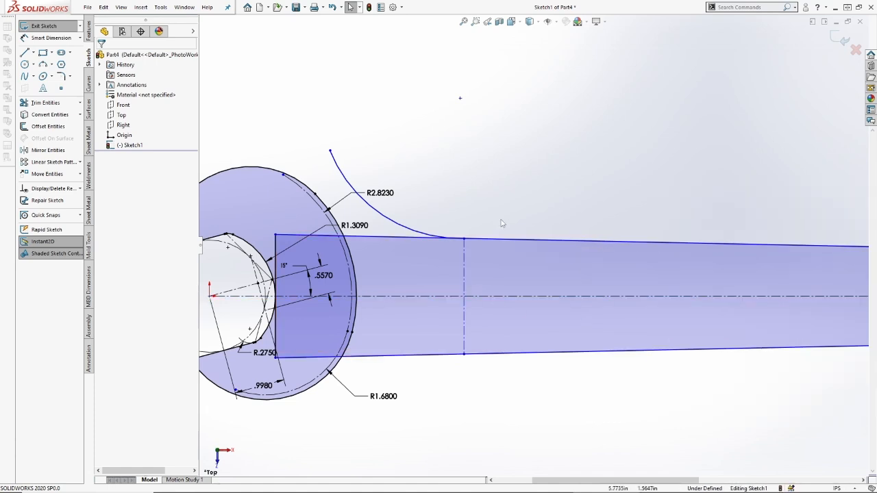
Step: Convert the arc above the handle to construction geometry and dimension the vertical construction line at its lower end to 1.664 in
{"action": "left_click", "coordinate": [464, 238]}
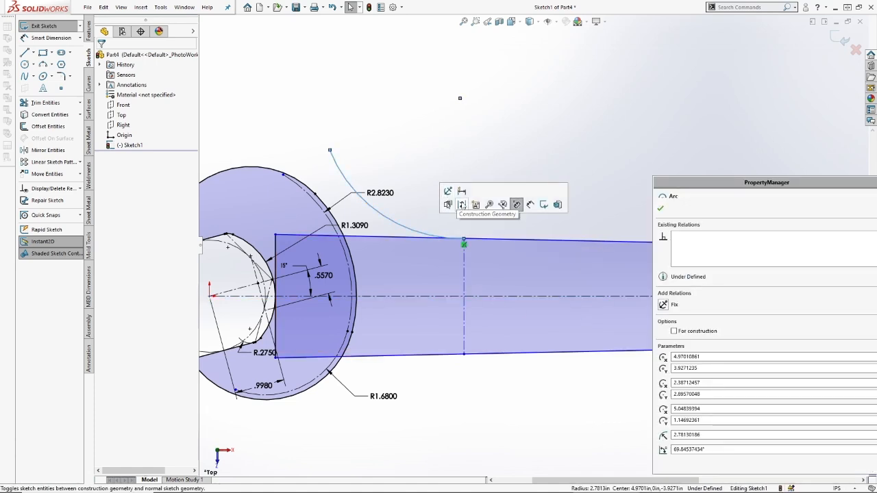
{"action": "left_click", "coordinate": [414, 85]}
{"action": "left_click", "coordinate": [47, 38]}
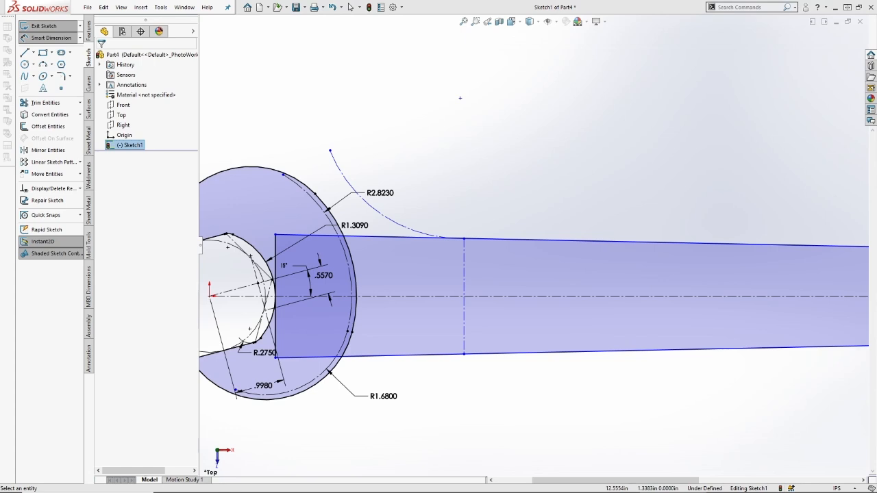
{"action": "left_click", "coordinate": [465, 268]}
{"action": "left_click", "coordinate": [515, 272]}
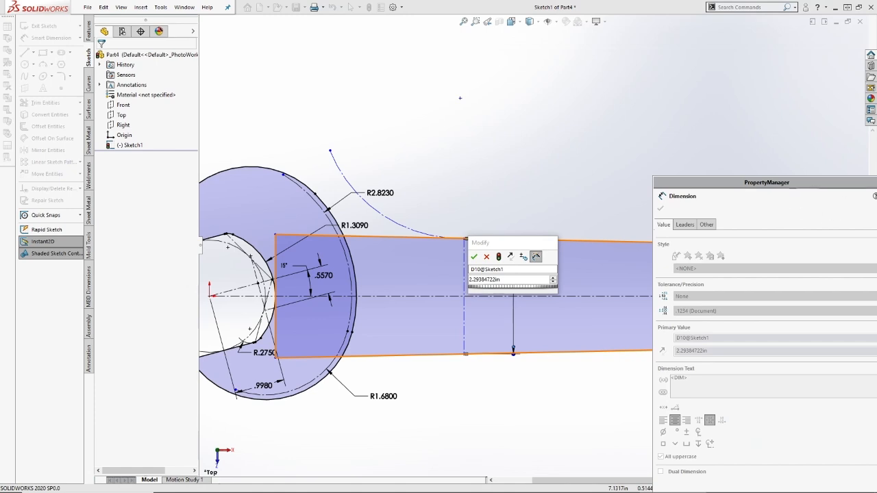
{"action": "left_click", "coordinate": [506, 280]}
{"action": "type", "text": "1.664"}
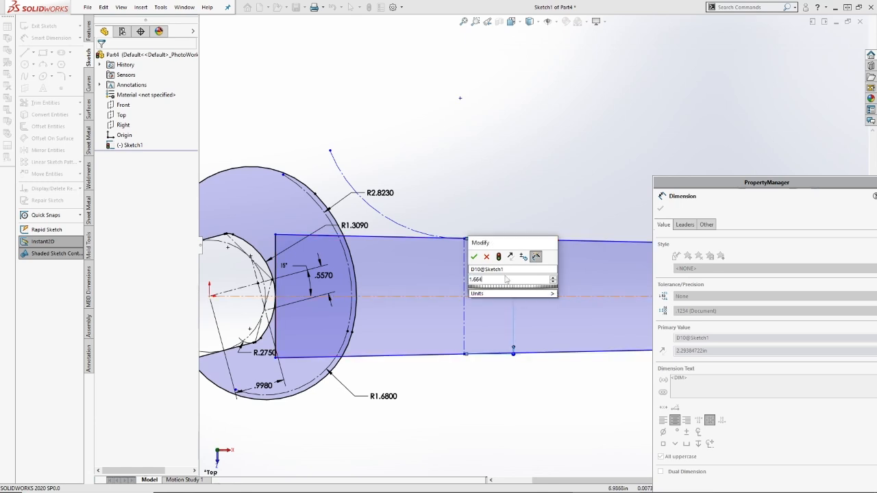
{"action": "key", "text": "Return"}
{"action": "left_click", "coordinate": [506, 252]}
Step: Reposition the far end point of the handle's crossed edge across the centreline to uncross the outline
{"action": "scroll", "coordinate": [603, 288], "scroll_direction": "up", "scroll_amount": 7}
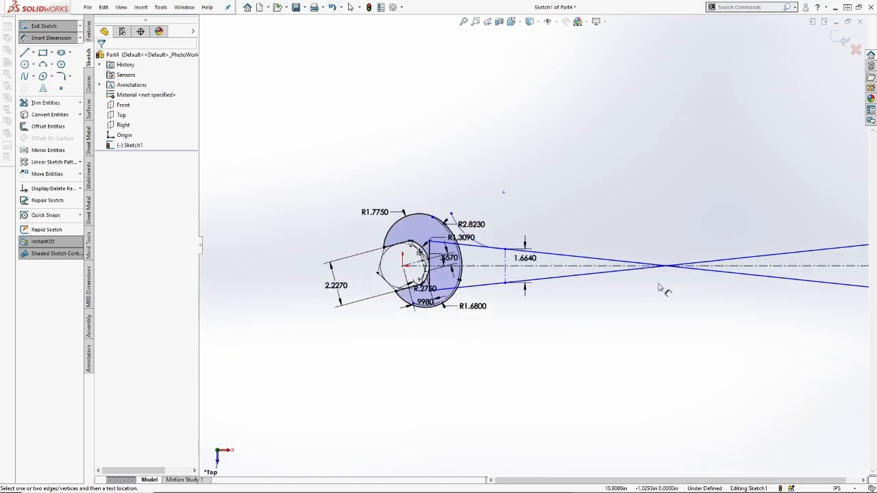
{"action": "scroll", "coordinate": [720, 260], "scroll_direction": "down", "scroll_amount": 3}
{"action": "key", "text": "Escape"}
{"action": "mouse_move", "coordinate": [793, 226]}
{"action": "left_mouse_down"}
{"action": "mouse_move", "coordinate": [621, 293]}
{"action": "mouse_move", "coordinate": [613, 280]}
{"action": "left_mouse_up"}
{"action": "scroll", "coordinate": [588, 325], "scroll_direction": "up", "scroll_amount": 7}
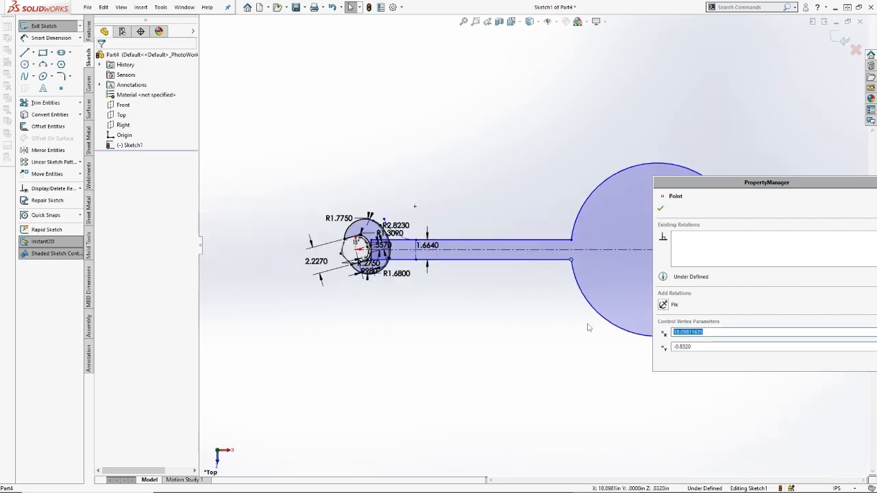
Step: Dimension the vertical construction line at the far end of the handle to 1.465 in
{"action": "scroll", "coordinate": [596, 234], "scroll_direction": "down", "scroll_amount": 11}
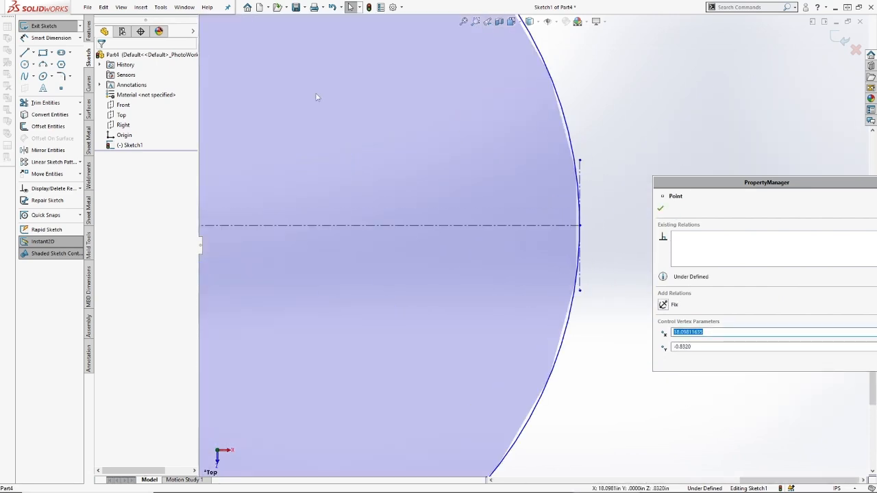
{"action": "left_click", "coordinate": [50, 40]}
{"action": "left_click", "coordinate": [583, 182]}
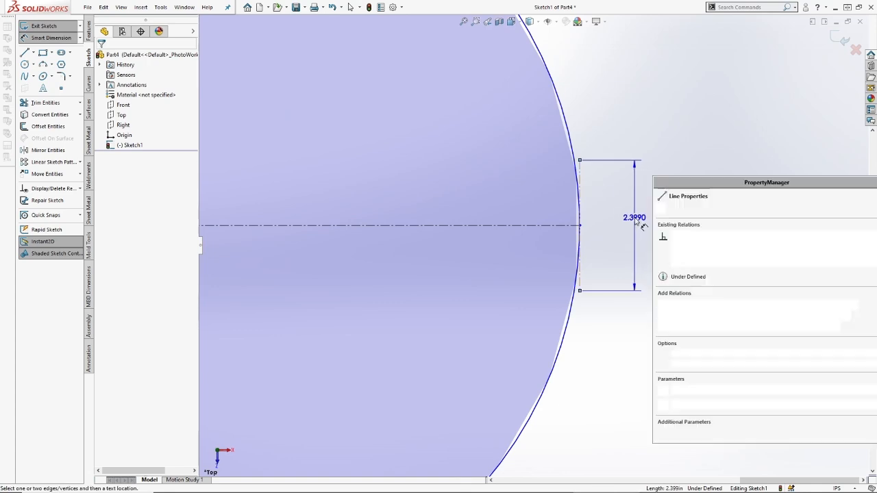
{"action": "left_click", "coordinate": [635, 218]}
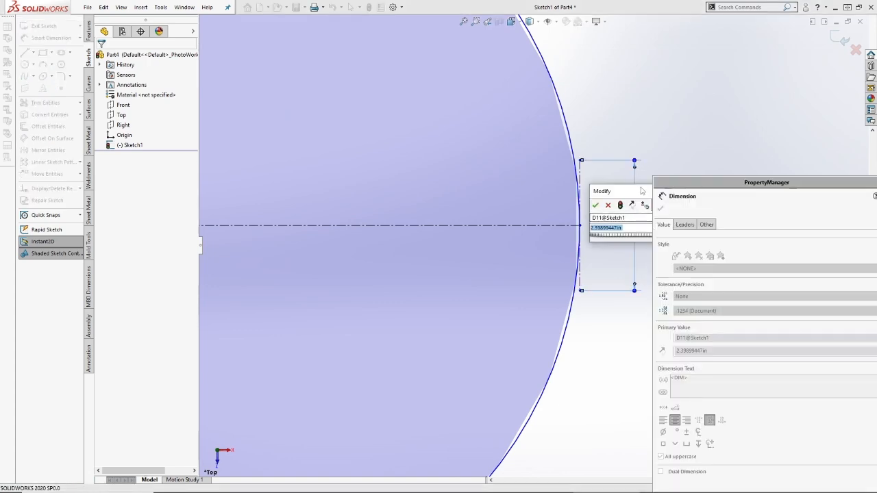
{"action": "type", "text": "1.465"}
{"action": "key", "text": "Return"}
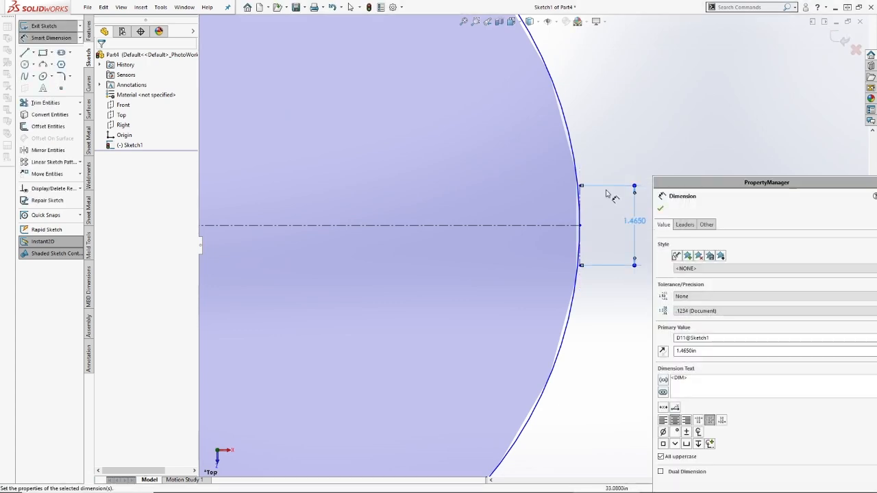
{"action": "key", "text": "Escape"}
Step: Move the handle's lower far corner outward, close to the vertical construction line at the end
{"action": "scroll", "coordinate": [487, 274], "scroll_direction": "up", "scroll_amount": 5}
{"action": "key", "text": "Escape"}
{"action": "left_click_drag", "start_coordinate": [294, 253], "coordinate": [518, 260]}
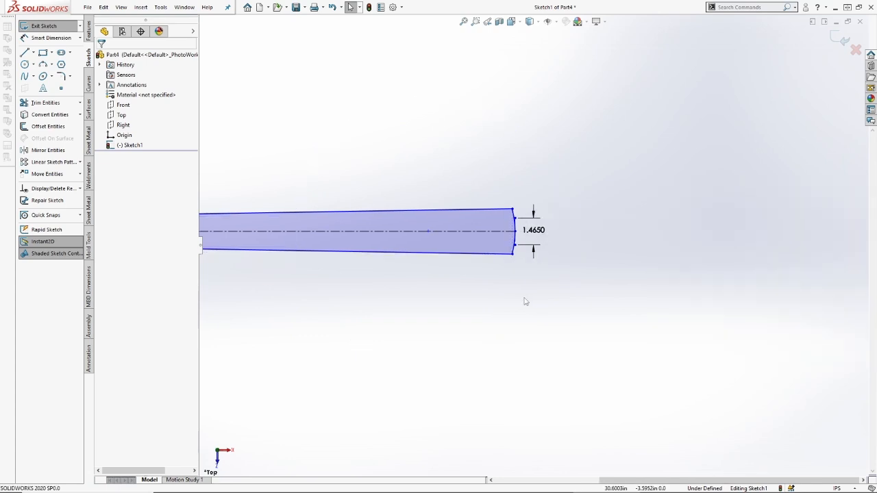
Step: Make the handle's lower edge coincident with the lower end point of the 1.465 in construction line
{"action": "scroll", "coordinate": [518, 252], "scroll_direction": "down", "scroll_amount": 8}
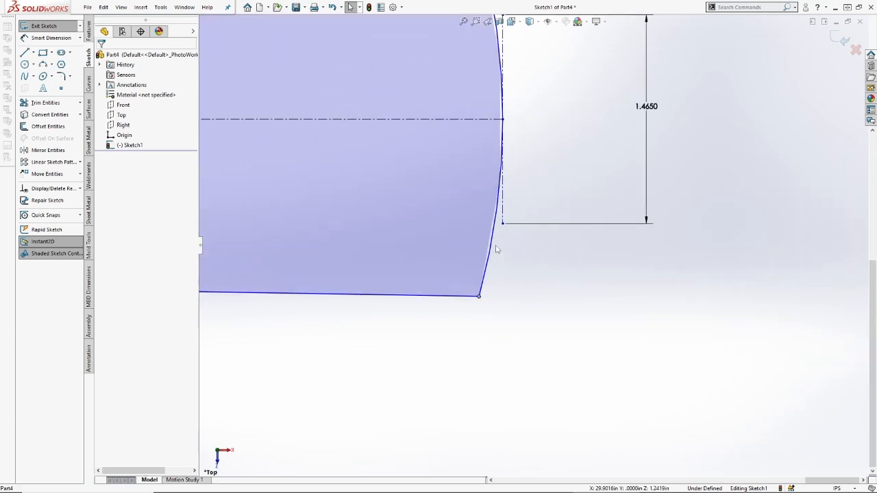
{"action": "left_click", "coordinate": [415, 294]}
{"action": "left_click", "coordinate": [502, 224], "text": "ctrl"}
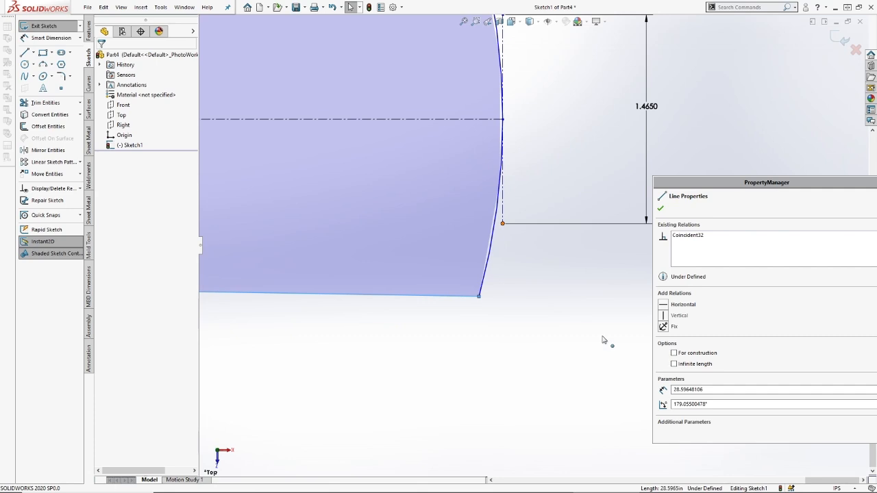
{"action": "left_click", "coordinate": [683, 368]}
{"action": "left_click", "coordinate": [577, 289]}
{"action": "scroll", "coordinate": [536, 245], "scroll_direction": "up", "scroll_amount": 3}
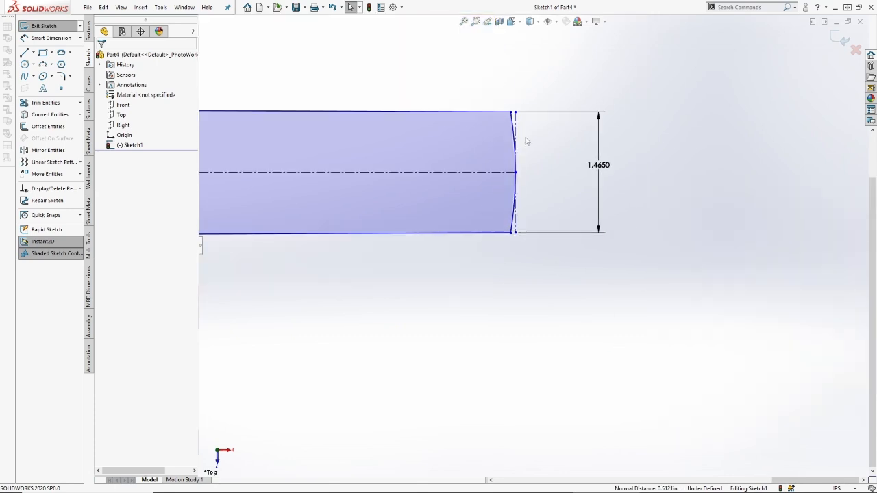
Step: Make the handle's upper edge coincident with the upper end point of the 1.465 in construction line
{"action": "scroll", "coordinate": [529, 134], "scroll_direction": "down", "scroll_amount": 6}
{"action": "left_click", "coordinate": [463, 144]}
{"action": "left_click", "coordinate": [485, 144], "text": "ctrl"}
{"action": "left_click", "coordinate": [682, 367]}
{"action": "left_click", "coordinate": [552, 274]}
{"action": "scroll", "coordinate": [388, 250], "scroll_direction": "up", "scroll_amount": 5}
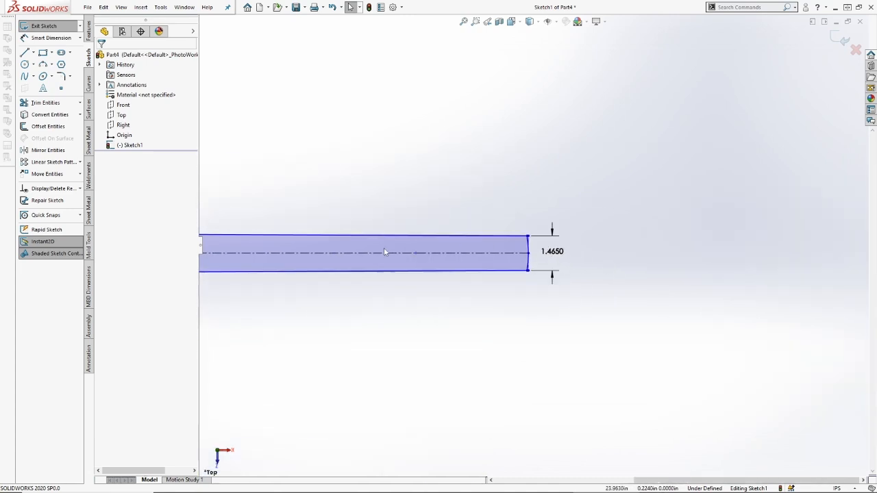
Step: Dimension the handle's horizontal centreline, from the origin to the 1.465 in construction line, to 18 in
{"action": "scroll", "coordinate": [358, 243], "scroll_direction": "down", "scroll_amount": 2}
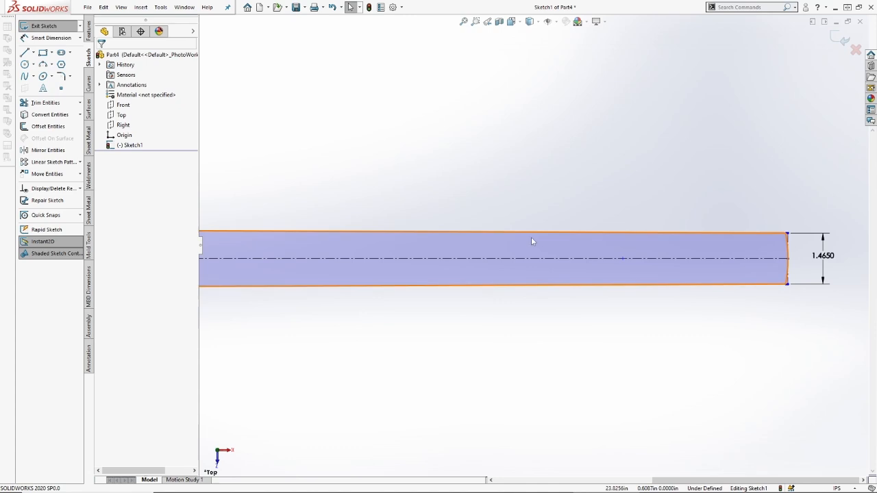
{"action": "left_click", "coordinate": [45, 39]}
{"action": "scroll", "coordinate": [407, 239], "scroll_direction": "up", "scroll_amount": 2}
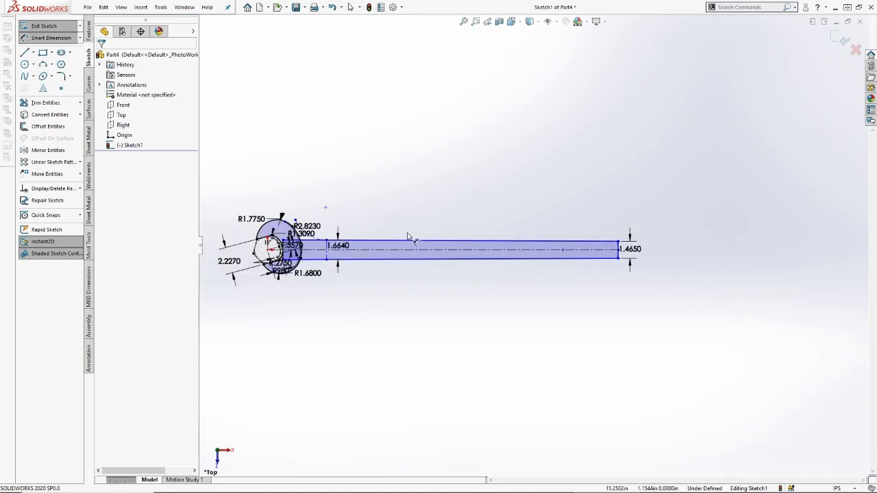
{"action": "left_click", "coordinate": [456, 260]}
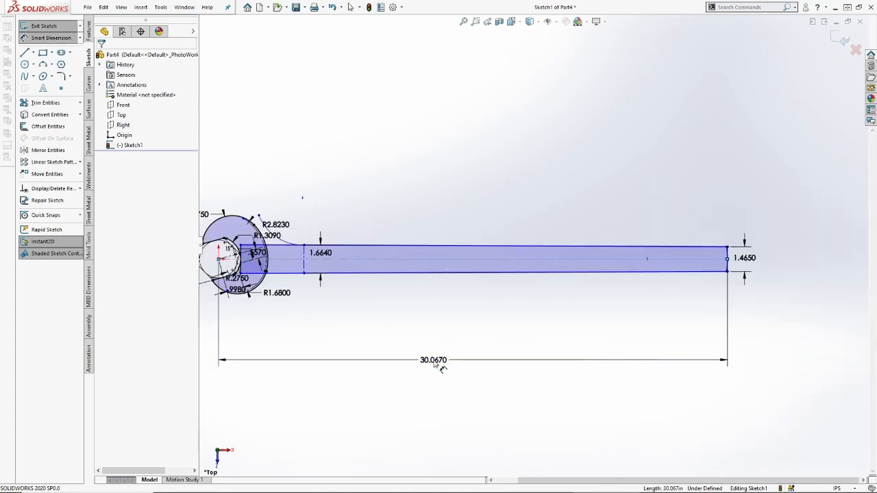
{"action": "left_click", "coordinate": [434, 359]}
{"action": "type", "text": "18"}
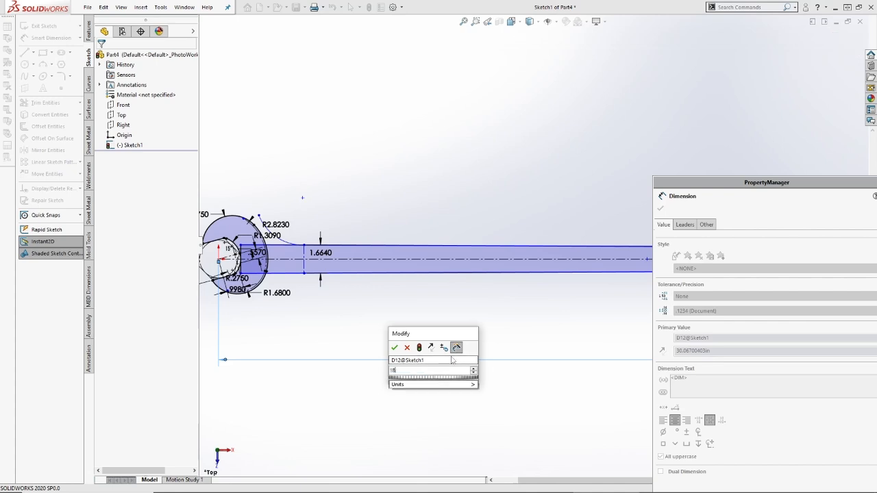
{"action": "key", "text": "Return"}
{"action": "left_click", "coordinate": [491, 149]}
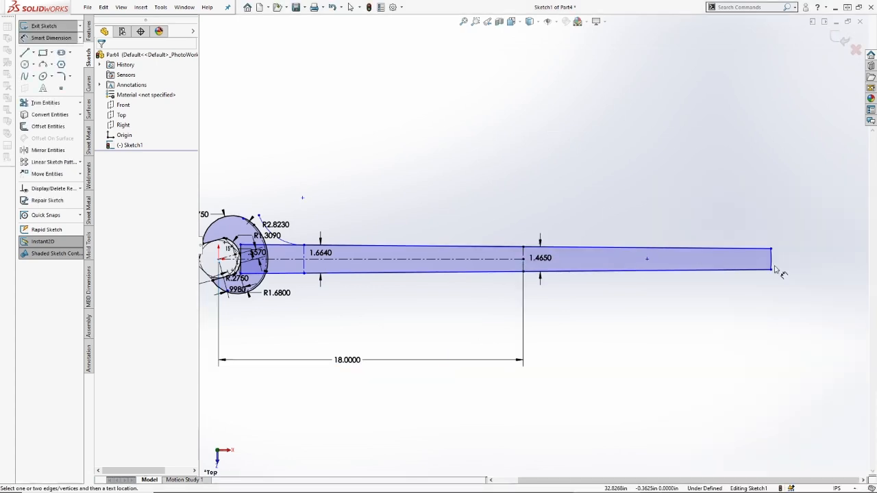
Step: Move the handle's upper far corner inward, to a short distance beyond the 1.465 in construction line
{"action": "scroll", "coordinate": [740, 283], "scroll_direction": "down", "scroll_amount": 3}
{"action": "key", "text": "Escape"}
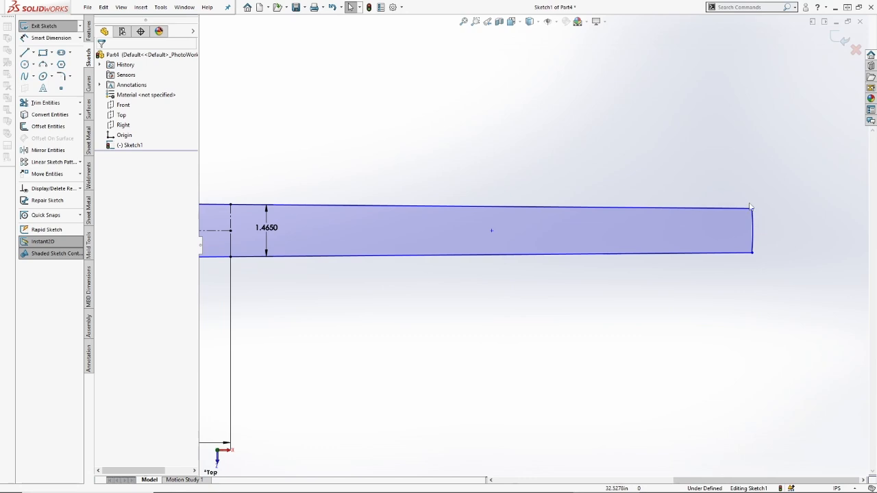
{"action": "mouse_move", "coordinate": [755, 209]}
{"action": "left_mouse_down"}
{"action": "mouse_move", "coordinate": [559, 210]}
{"action": "mouse_move", "coordinate": [229, 189]}
{"action": "mouse_move", "coordinate": [240, 209]}
{"action": "mouse_move", "coordinate": [248, 204]}
{"action": "mouse_move", "coordinate": [251, 245]}
{"action": "mouse_move", "coordinate": [239, 229]}
{"action": "mouse_move", "coordinate": [274, 236]}
{"action": "mouse_move", "coordinate": [268, 227]}
{"action": "mouse_move", "coordinate": [304, 232]}
{"action": "mouse_move", "coordinate": [305, 219]}
{"action": "left_mouse_up"}
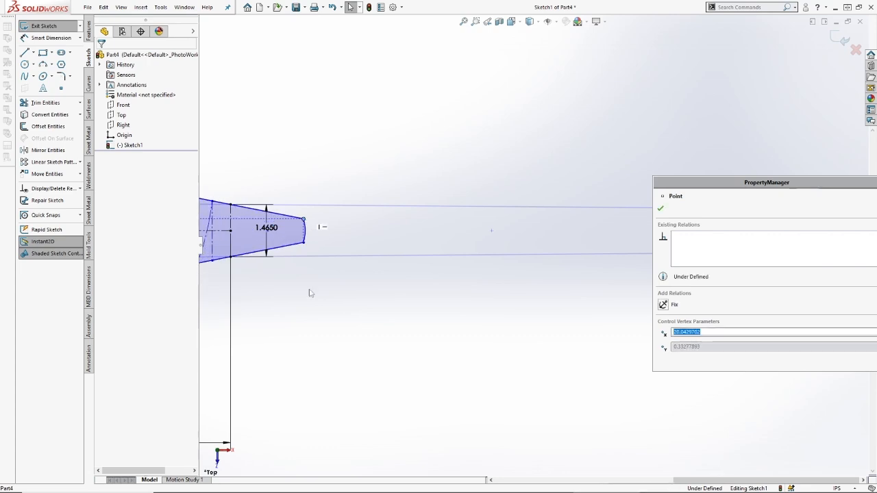
{"action": "left_click", "coordinate": [312, 298]}
Step: Move the handle's lower corner at the jaw toward the centreline to reduce the handle's taper
{"action": "scroll", "coordinate": [317, 301], "scroll_direction": "up", "scroll_amount": 5}
{"action": "scroll", "coordinate": [322, 239], "scroll_direction": "down", "scroll_amount": 5}
{"action": "scroll", "coordinate": [321, 239], "scroll_direction": "up", "scroll_amount": 3}
{"action": "scroll", "coordinate": [318, 241], "scroll_direction": "down", "scroll_amount": 2}
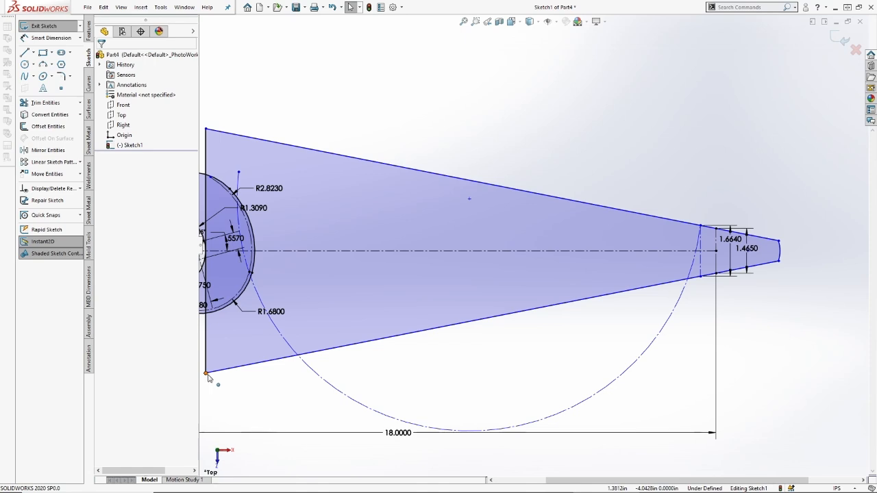
{"action": "left_click_drag", "start_coordinate": [209, 378], "coordinate": [231, 287]}
Step: Make the construction arc above the handle tangent to the handle's upper edge
{"action": "left_click", "coordinate": [519, 236]}
{"action": "left_click", "coordinate": [461, 228], "text": "ctrl"}
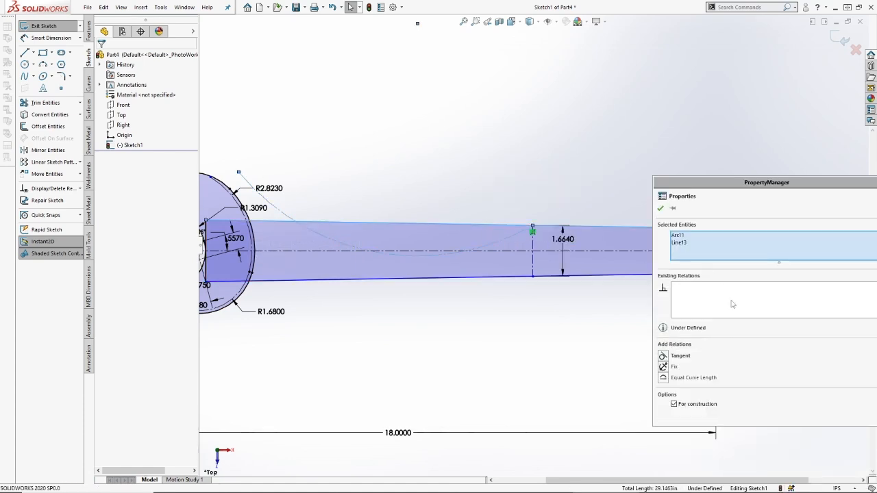
{"action": "left_click", "coordinate": [676, 357]}
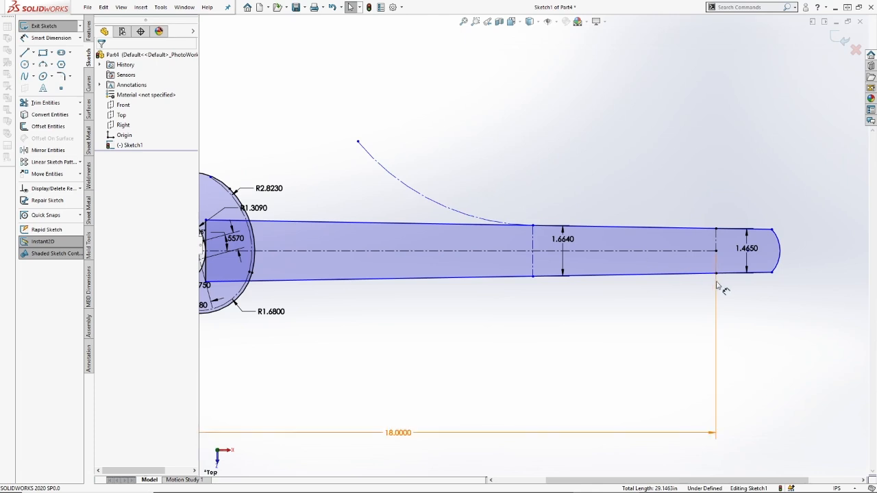
Step: Move the 1.664 in construction line toward the jaw and place the construction arc's free end just above the jaw
{"action": "left_click_drag", "start_coordinate": [532, 278], "coordinate": [332, 285]}
{"action": "left_click_drag", "start_coordinate": [358, 141], "coordinate": [229, 163]}
{"action": "left_click", "coordinate": [394, 185]}
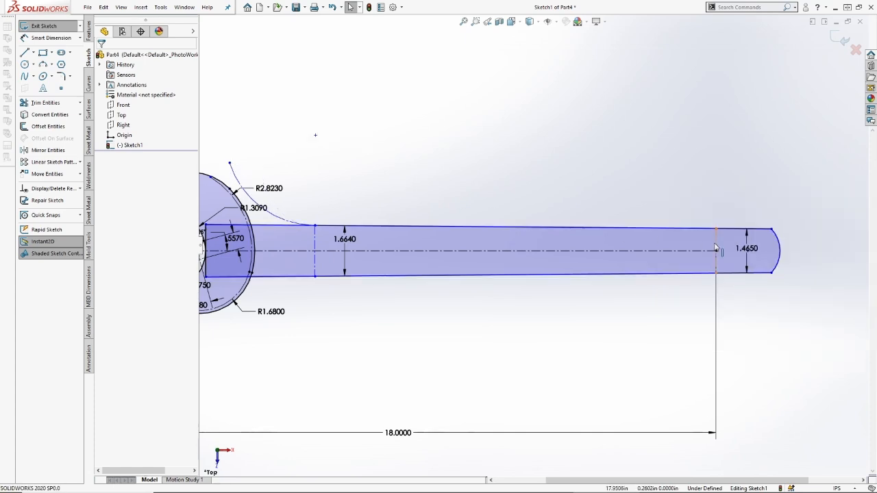
Step: Dimension the radius of the arc at the handle's far end to 1.465*2, giving 2.93 in
{"action": "scroll", "coordinate": [726, 248], "scroll_direction": "down", "scroll_amount": 6}
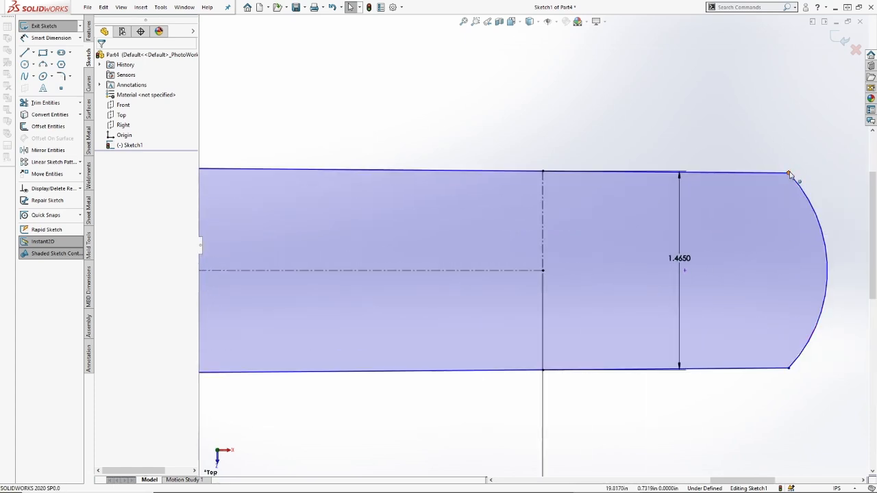
{"action": "scroll", "coordinate": [651, 305], "scroll_direction": "up", "scroll_amount": 5}
{"action": "scroll", "coordinate": [685, 315], "scroll_direction": "down", "scroll_amount": 4}
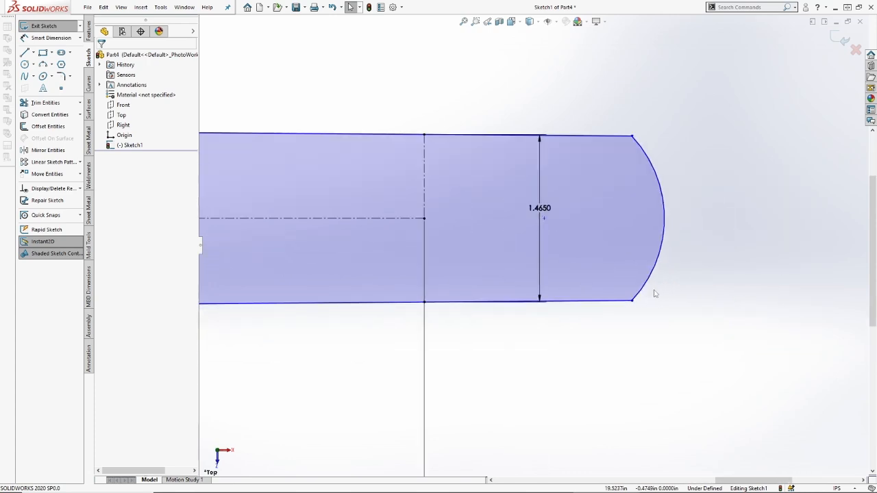
{"action": "left_click", "coordinate": [49, 39]}
{"action": "left_click", "coordinate": [665, 199]}
{"action": "left_click", "coordinate": [735, 159]}
{"action": "type", "text": "1.465*2"}
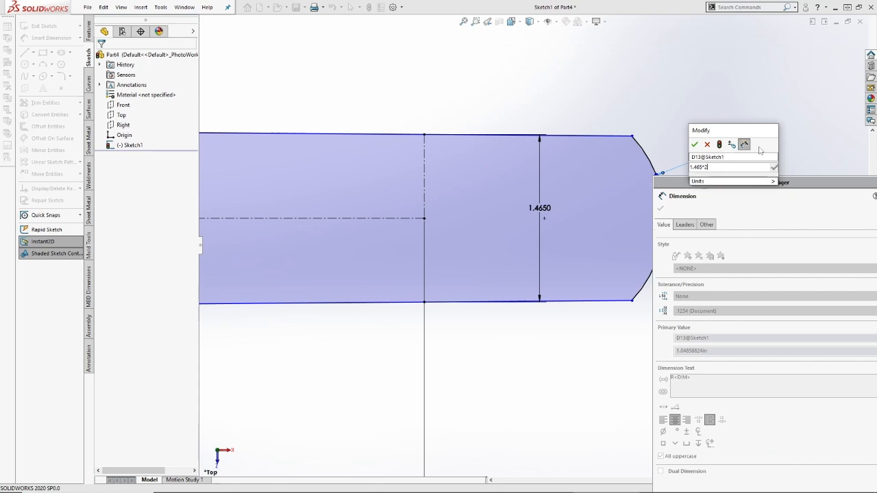
{"action": "key", "text": "Return"}
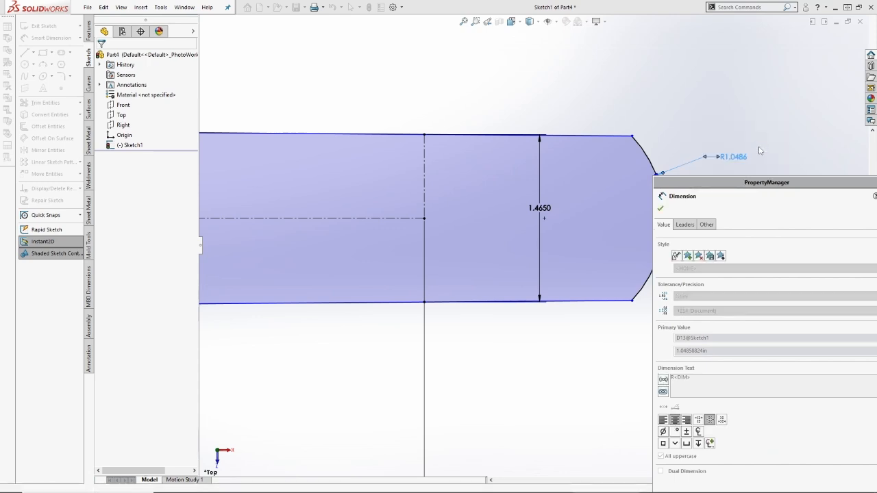
{"action": "key", "text": "Escape"}
{"action": "scroll", "coordinate": [765, 245], "scroll_direction": "up", "scroll_amount": 6}
{"action": "scroll", "coordinate": [766, 245], "scroll_direction": "down", "scroll_amount": 3}
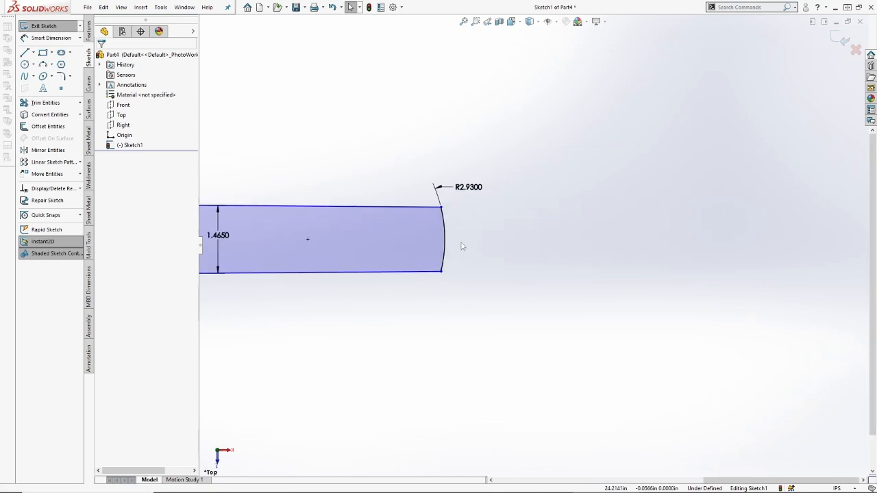
{"action": "left_click", "coordinate": [444, 248]}
{"action": "left_click", "coordinate": [253, 297]}
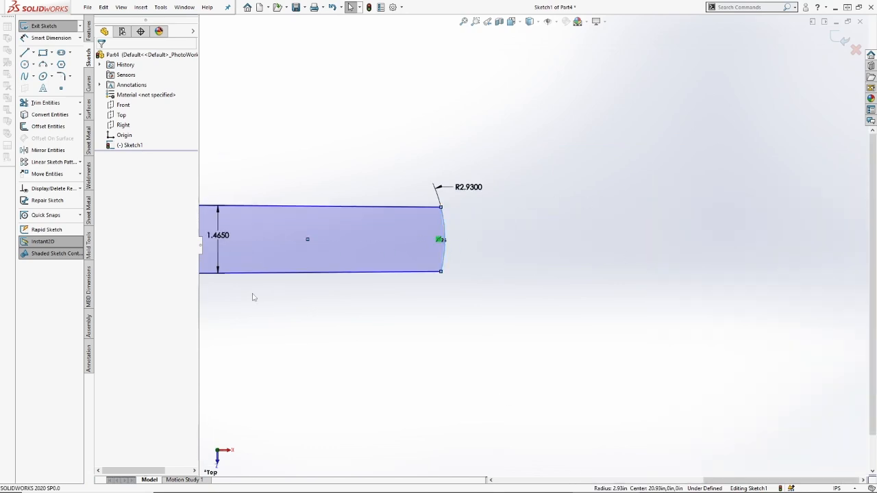
{"action": "scroll", "coordinate": [274, 280], "scroll_direction": "up", "scroll_amount": 4}
{"action": "scroll", "coordinate": [289, 267], "scroll_direction": "down", "scroll_amount": 4}
{"action": "left_click", "coordinate": [725, 247]}
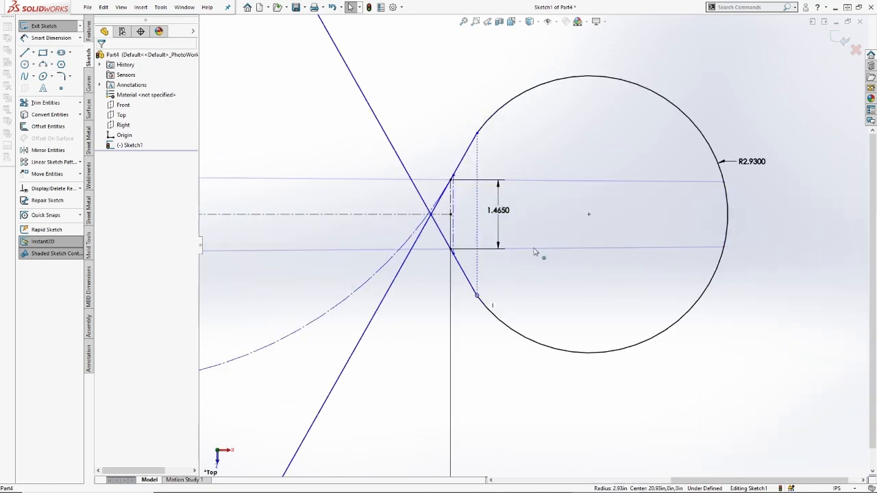
{"action": "left_click", "coordinate": [519, 370]}
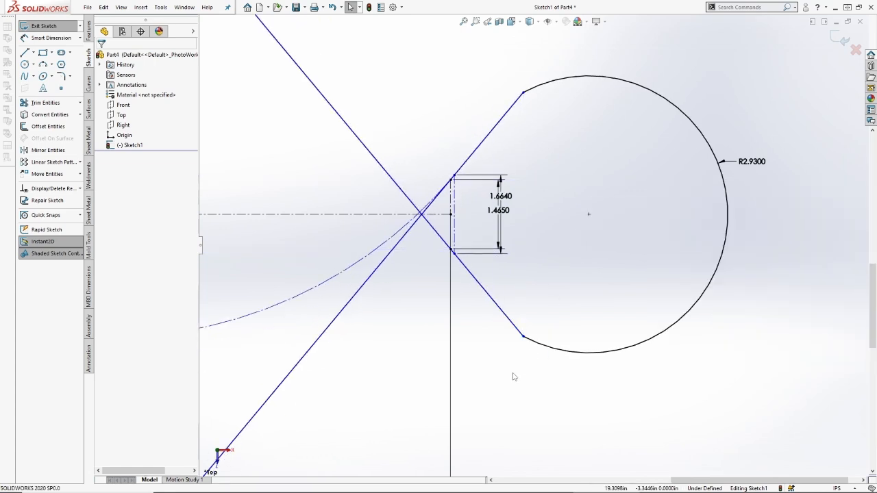
{"action": "key", "text": "ctrl+z"}
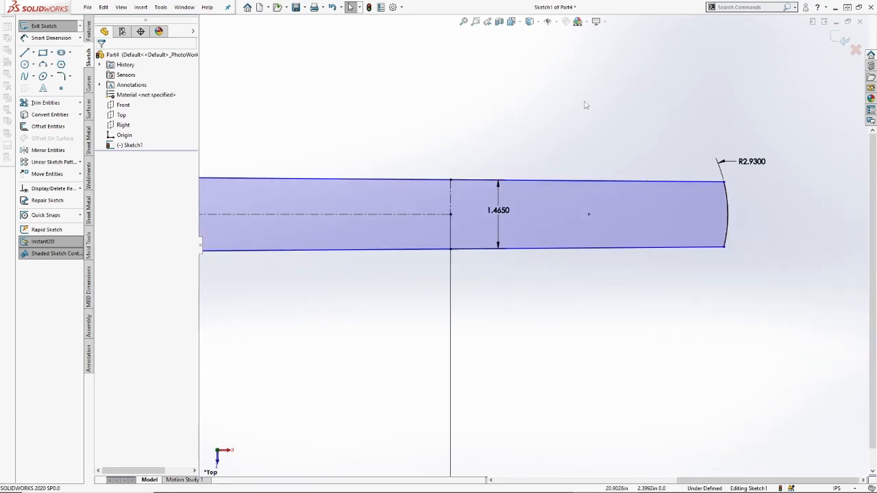
Step: Dimension the radius of the construction arc between the jaw and the handle's upper edge to 3.992 in
{"action": "scroll", "coordinate": [379, 188], "scroll_direction": "up", "scroll_amount": 4}
{"action": "scroll", "coordinate": [378, 185], "scroll_direction": "up", "scroll_amount": 2}
{"action": "scroll", "coordinate": [337, 220], "scroll_direction": "down", "scroll_amount": 3}
{"action": "scroll", "coordinate": [743, 296], "scroll_direction": "up", "scroll_amount": 3}
{"action": "scroll", "coordinate": [746, 282], "scroll_direction": "down", "scroll_amount": 2}
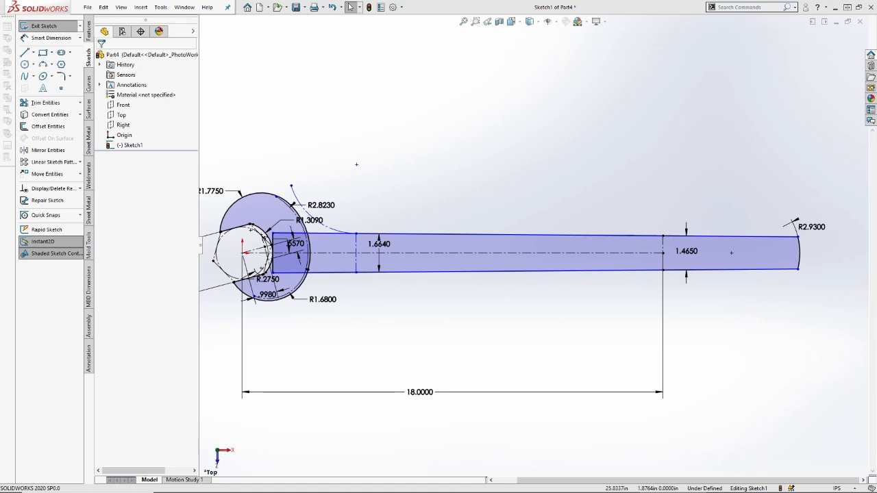
{"action": "scroll", "coordinate": [319, 206], "scroll_direction": "down", "scroll_amount": 3}
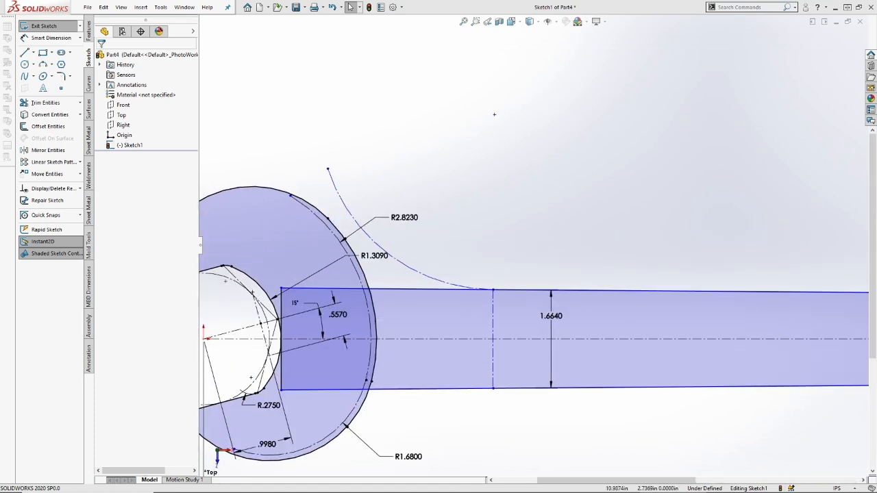
{"action": "left_click", "coordinate": [50, 38]}
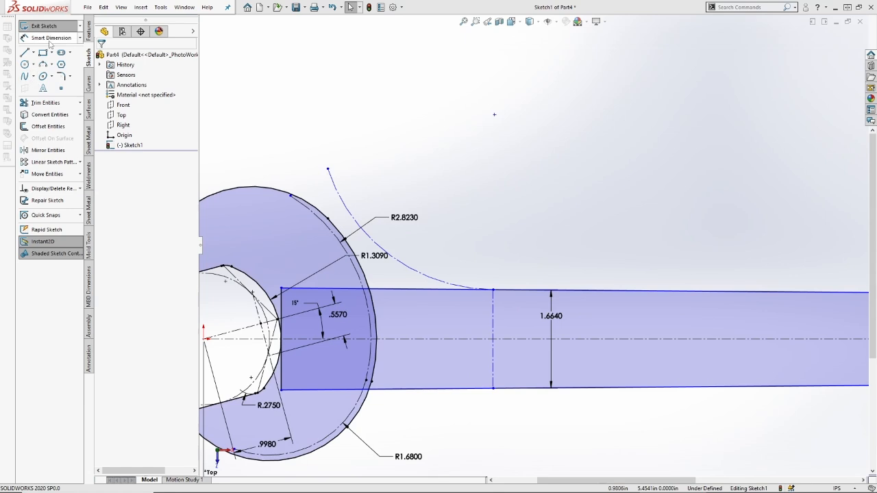
{"action": "left_click", "coordinate": [430, 276]}
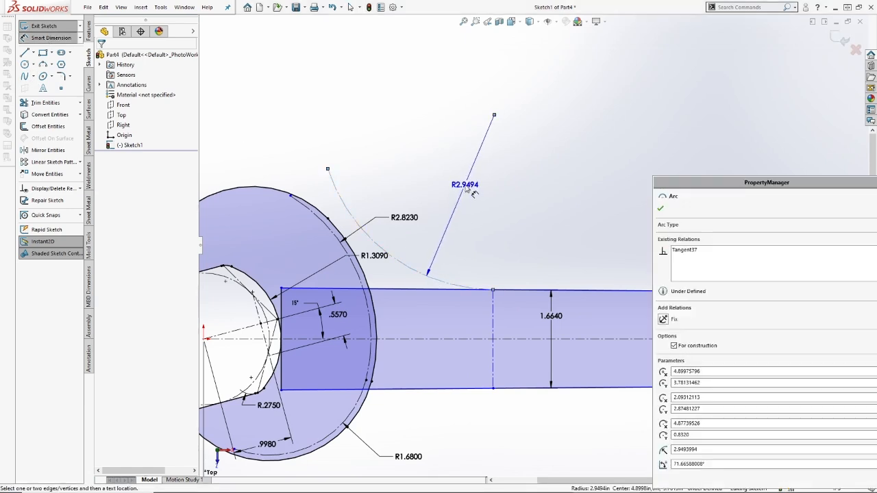
{"action": "left_click", "coordinate": [470, 189]}
{"action": "type", "text": "3.992"}
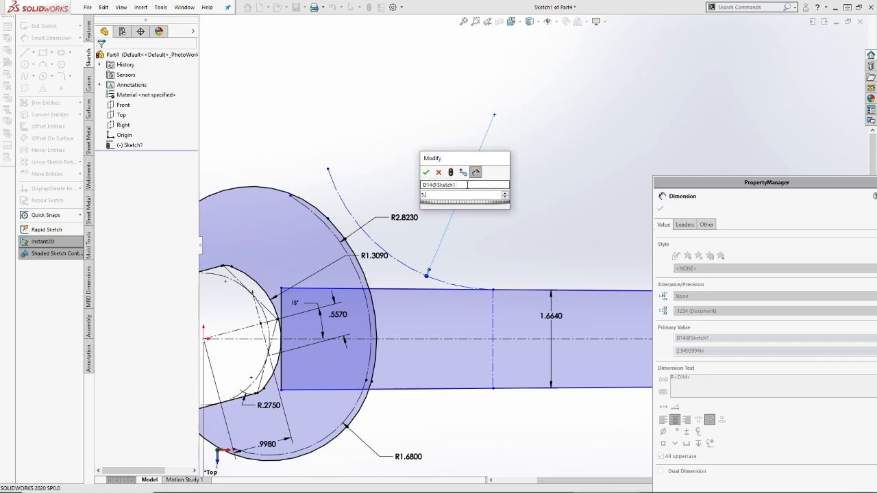
{"action": "key", "text": "Return"}
{"action": "key", "text": "Escape"}
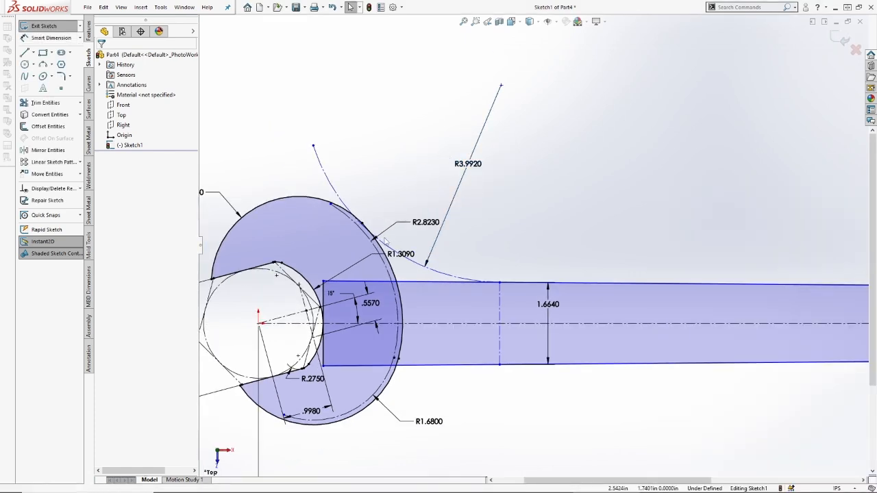
Step: Make the 3.992 in radius construction arc tangent to the jaw's outer arc
{"action": "scroll", "coordinate": [353, 239], "scroll_direction": "down", "scroll_amount": 6}
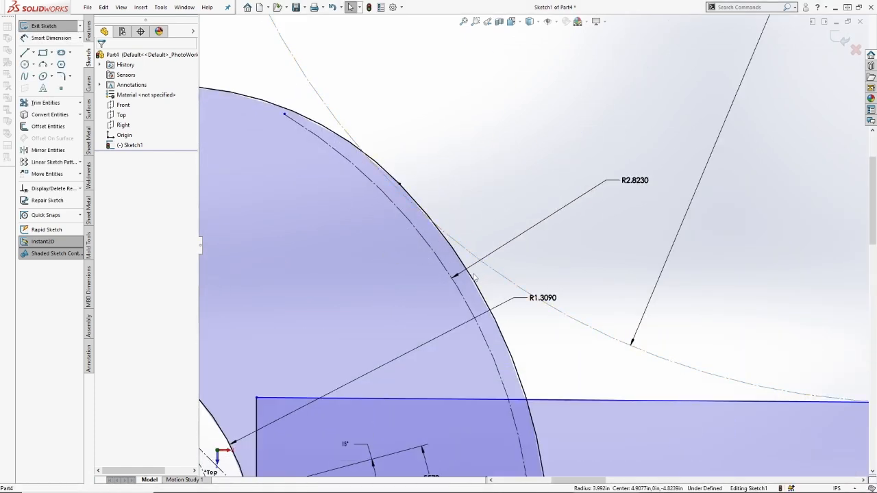
{"action": "left_click", "coordinate": [487, 269]}
{"action": "left_click", "coordinate": [480, 284], "text": "ctrl"}
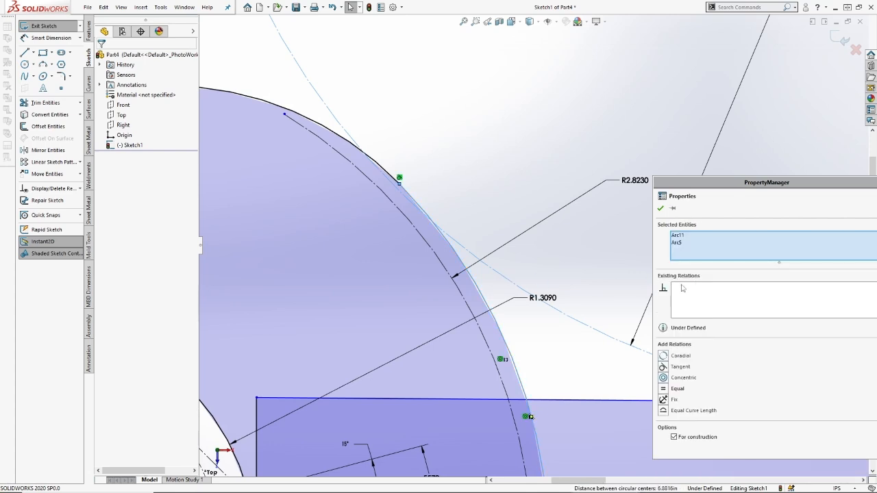
{"action": "left_click", "coordinate": [680, 367]}
{"action": "left_click", "coordinate": [484, 194]}
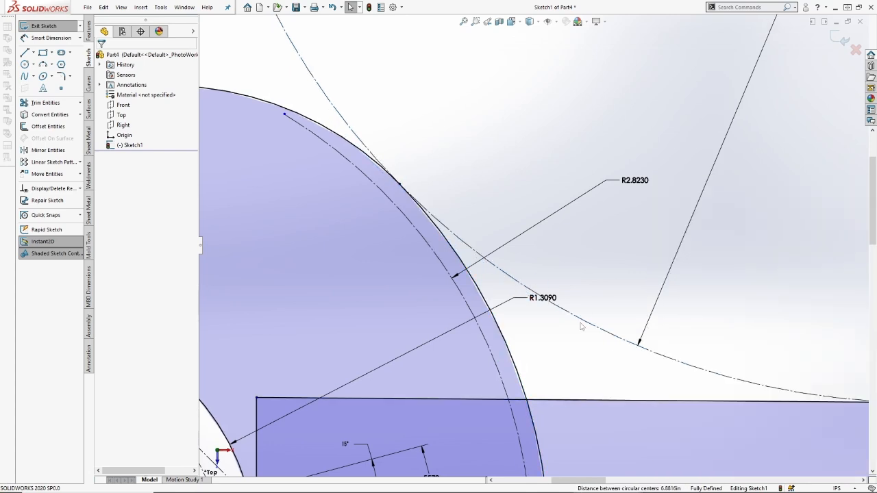
Step: Move the handle's lower far corner inward, bringing the end arc just inside the 1.465 in construction line
{"action": "scroll", "coordinate": [407, 200], "scroll_direction": "down", "scroll_amount": 5}
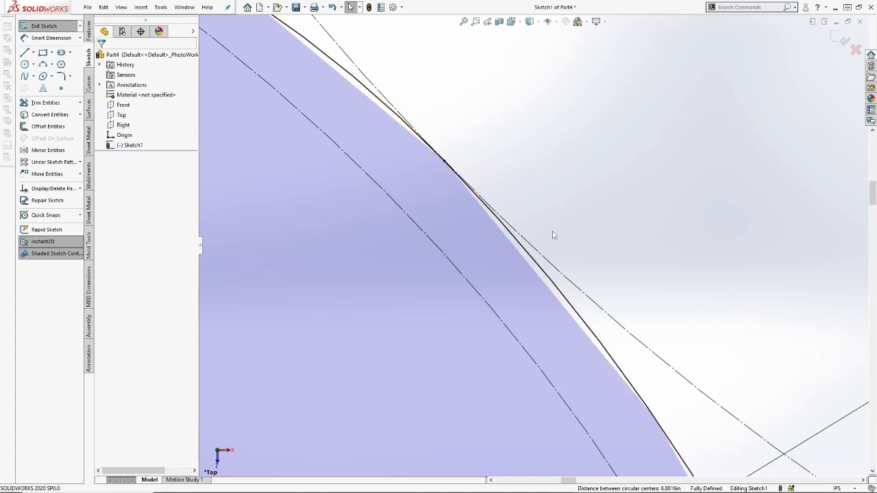
{"action": "scroll", "coordinate": [553, 235], "scroll_direction": "up", "scroll_amount": 10}
{"action": "scroll", "coordinate": [673, 269], "scroll_direction": "down", "scroll_amount": 1}
{"action": "scroll", "coordinate": [693, 226], "scroll_direction": "up", "scroll_amount": 3}
{"action": "scroll", "coordinate": [694, 273], "scroll_direction": "down", "scroll_amount": 3}
{"action": "scroll", "coordinate": [714, 274], "scroll_direction": "up", "scroll_amount": 2}
{"action": "scroll", "coordinate": [717, 272], "scroll_direction": "down", "scroll_amount": 2}
{"action": "scroll", "coordinate": [713, 247], "scroll_direction": "down", "scroll_amount": 3}
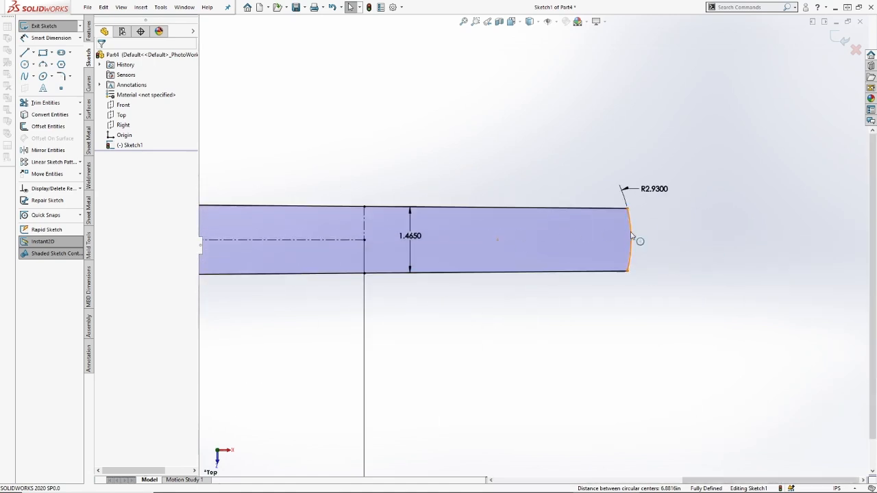
{"action": "left_click", "coordinate": [627, 239]}
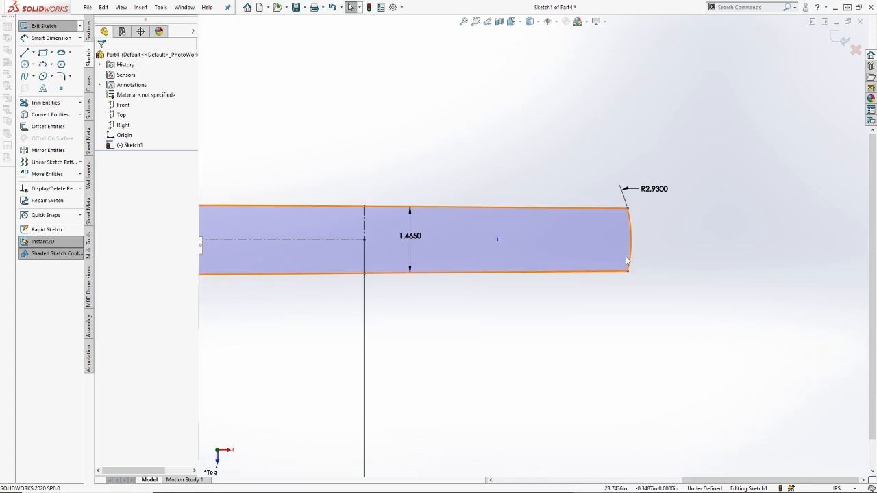
{"action": "left_click_drag", "start_coordinate": [629, 272], "coordinate": [352, 273]}
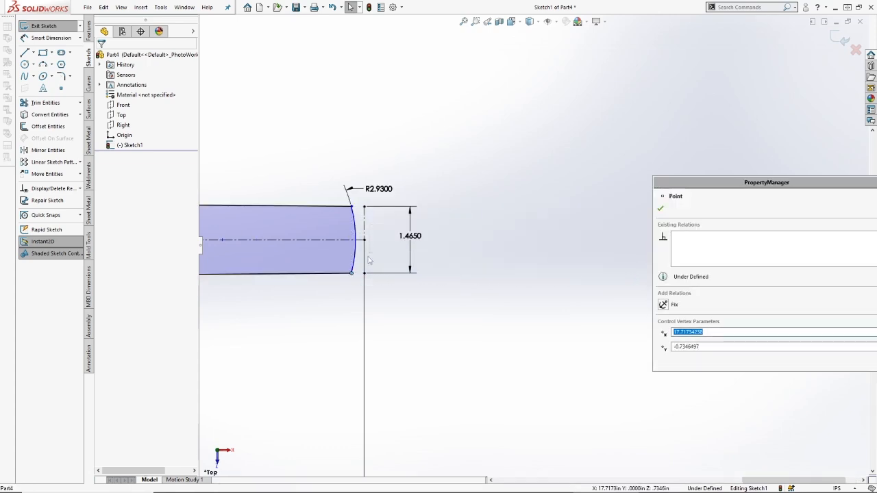
Step: Make the handle's end arc coincident with the far end point of the 18 in centreline
{"action": "scroll", "coordinate": [368, 259], "scroll_direction": "down", "scroll_amount": 5}
{"action": "left_click", "coordinate": [446, 198]}
{"action": "left_click", "coordinate": [439, 192]}
{"action": "left_click", "coordinate": [473, 192], "text": "ctrl"}
{"action": "left_click", "coordinate": [685, 377]}
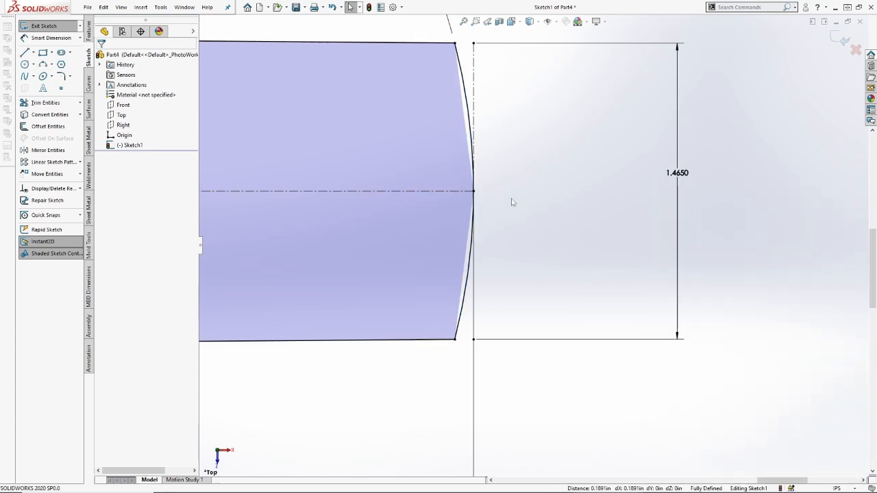
Step: Round both corners at the handle's far end with 0.125 in sketch fillets and close the sketch
{"action": "left_click", "coordinate": [60, 76]}
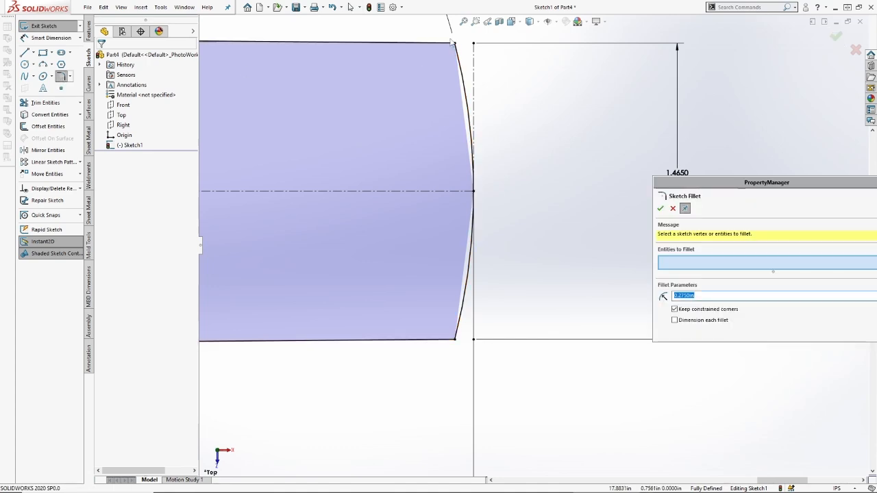
{"action": "type", "text": ".1"}
{"action": "left_click", "coordinate": [455, 45]}
{"action": "left_click", "coordinate": [456, 340]}
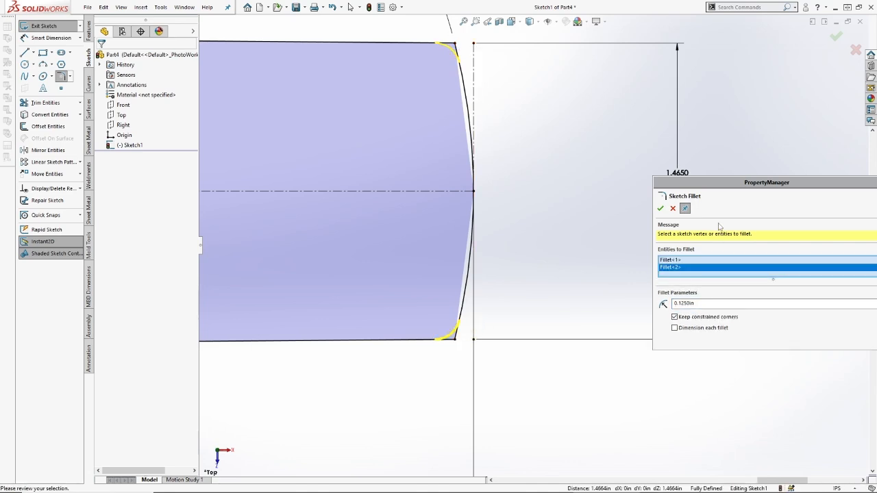
{"action": "left_click", "coordinate": [661, 208]}
{"action": "key", "text": "Escape"}
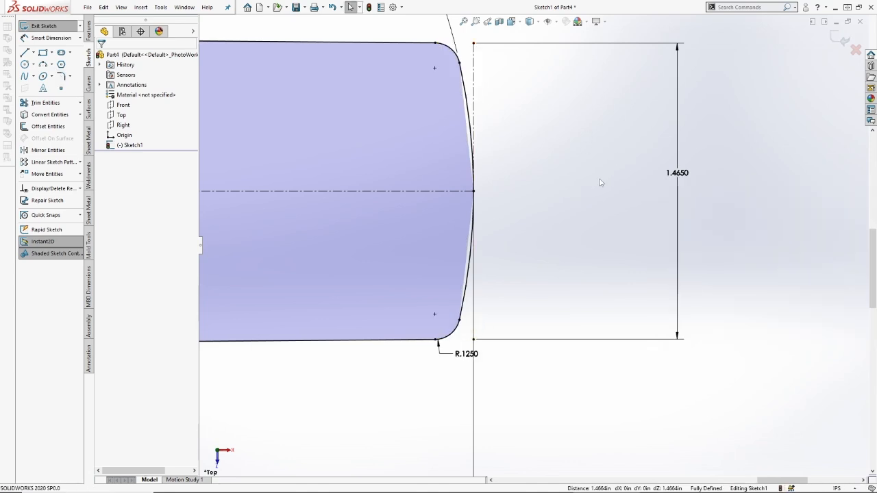
{"action": "scroll", "coordinate": [548, 177], "scroll_direction": "up", "scroll_amount": 3}
{"action": "scroll", "coordinate": [470, 178], "scroll_direction": "up", "scroll_amount": 5}
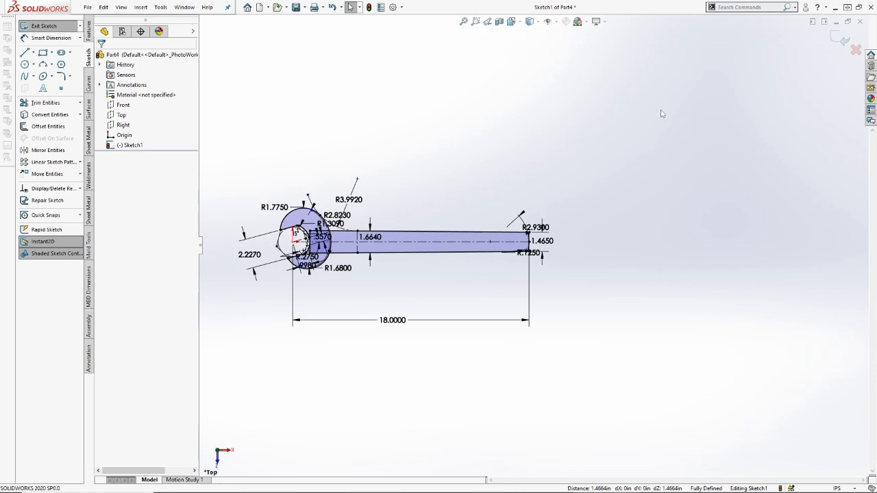
{"action": "left_click", "coordinate": [841, 39]}
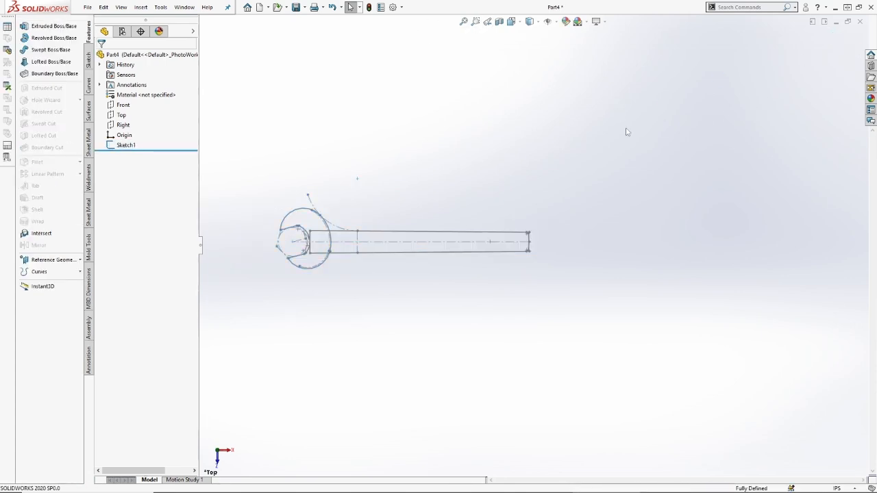
Step: Open the equations table and rename the 15° dimension D1 as fixed1 and the 2.227 in dimension D2 as w
{"action": "left_click", "coordinate": [161, 7]}
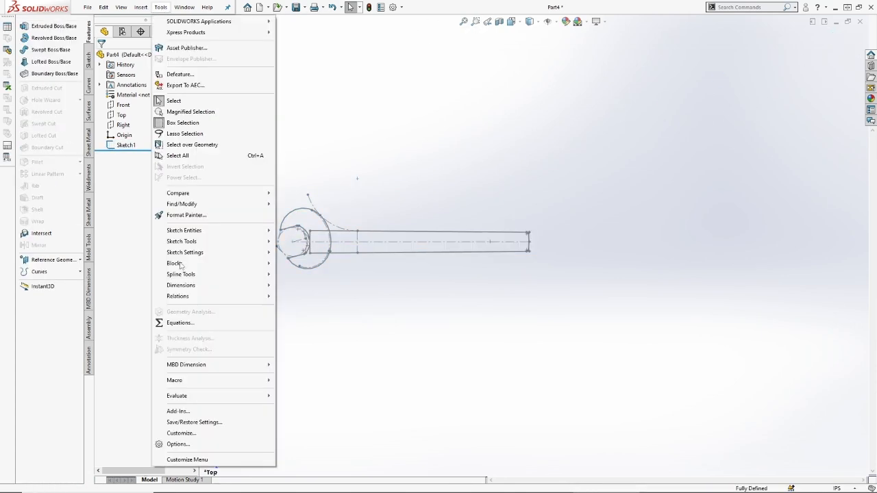
{"action": "left_click", "coordinate": [176, 322]}
{"action": "double_click", "coordinate": [350, 158]}
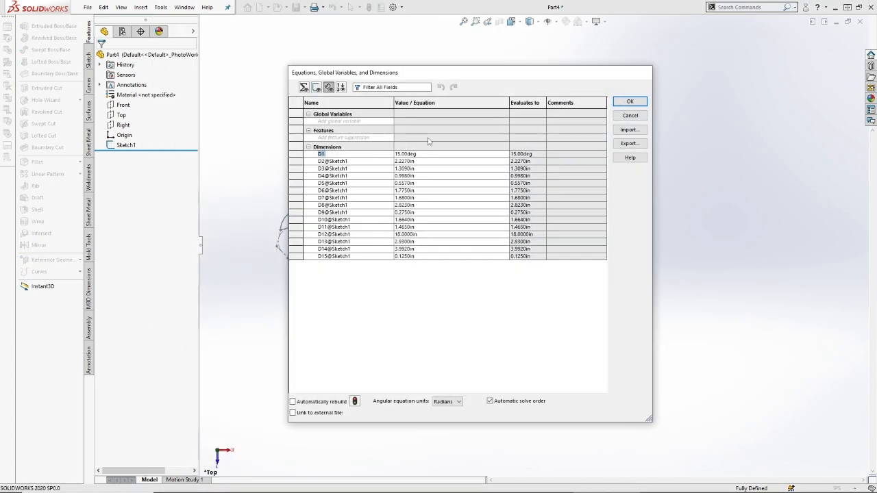
{"action": "key", "text": "BackSpace"}
{"action": "key", "text": "BackSpace"}
{"action": "key", "text": "BackSpace"}
{"action": "key", "text": "Tab"}
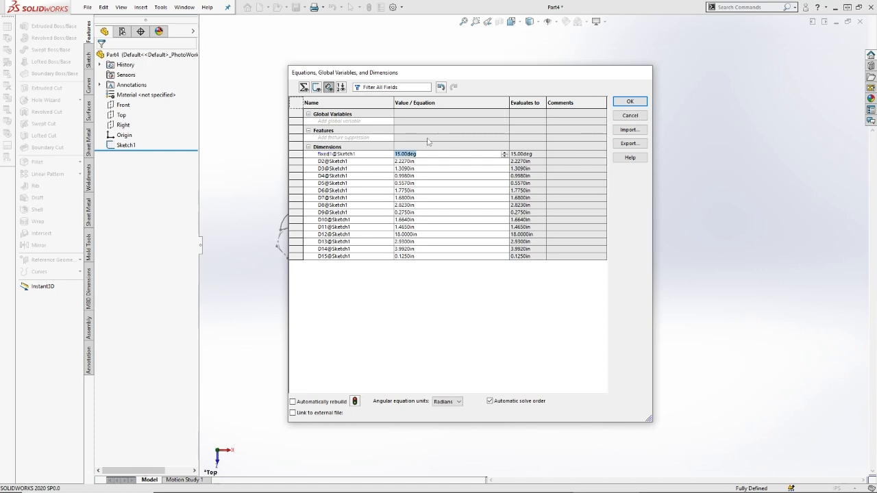
{"action": "double_click", "coordinate": [359, 163]}
{"action": "key", "text": "Tab"}
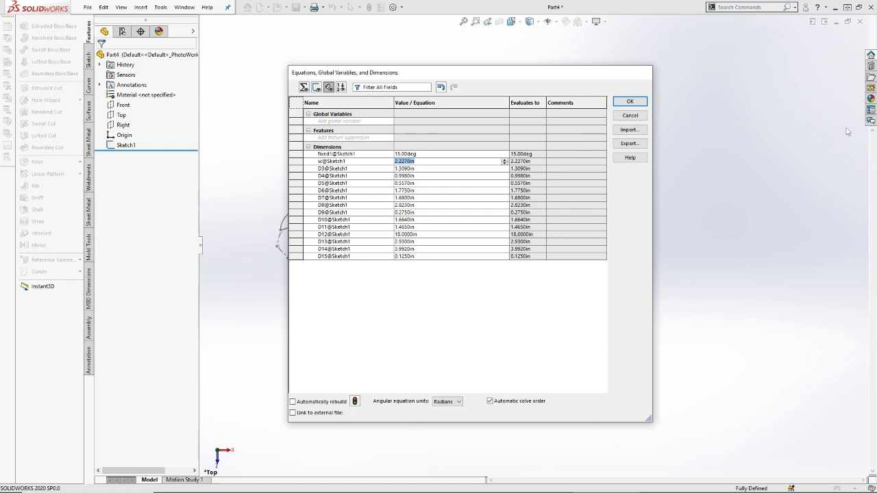
Step: Rename the sketch dimensions D3, D4 and D5 as b, c and d in the equations table
{"action": "key", "text": "alt+Tab"}
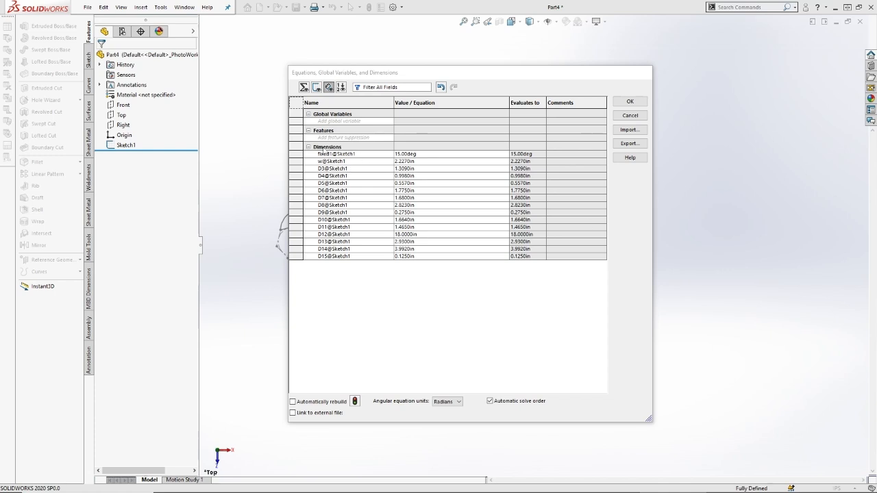
{"action": "left_click", "coordinate": [334, 164]}
{"action": "left_click", "coordinate": [336, 168]}
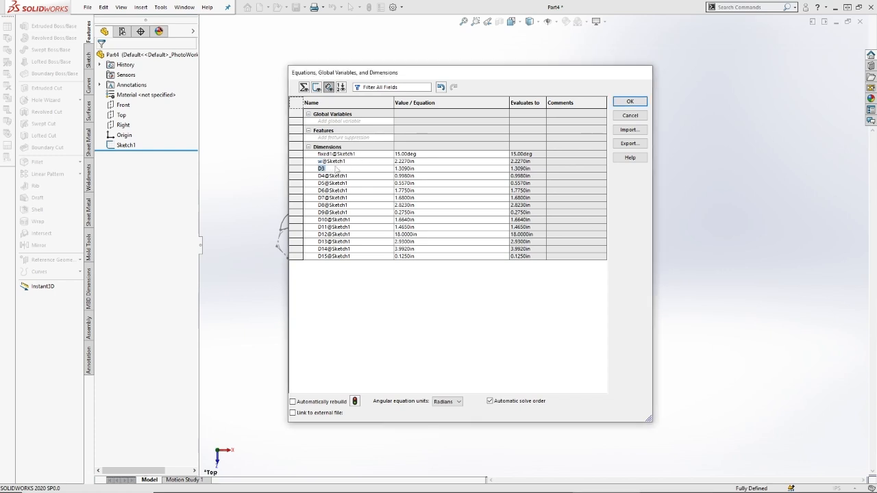
{"action": "type", "text": "b"}
{"action": "key", "text": "Tab"}
{"action": "left_click", "coordinate": [352, 178]}
{"action": "type", "text": "c"}
{"action": "key", "text": "Tab"}
{"action": "left_click", "coordinate": [354, 183]}
{"action": "type", "text": "d"}
Step: Rename the sketch dimensions D6, D7 and D8 as e, f and g
{"action": "left_click", "coordinate": [357, 192]}
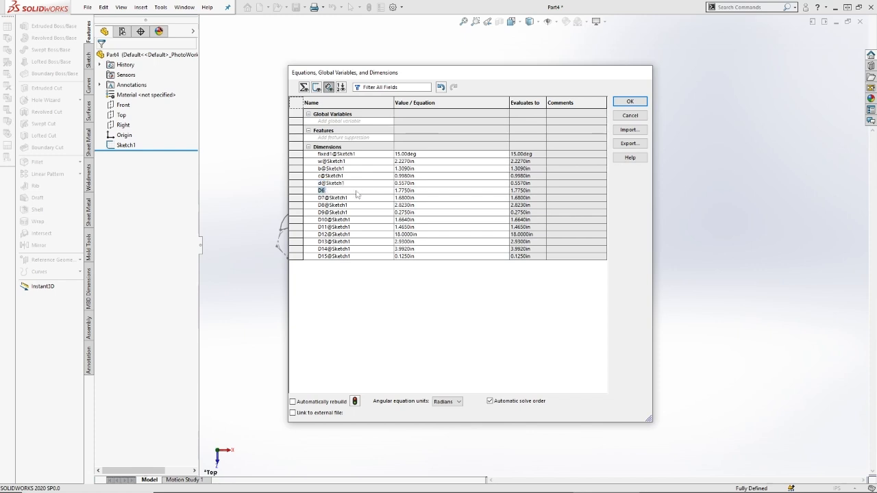
{"action": "type", "text": "e"}
{"action": "left_click", "coordinate": [355, 198]}
{"action": "type", "text": "f"}
{"action": "left_click", "coordinate": [354, 205]}
{"action": "type", "text": "g"}
Step: Rename the sketch dimensions D9, D10, D11 and D12 as h, k1, k2 and l
{"action": "left_click", "coordinate": [351, 212]}
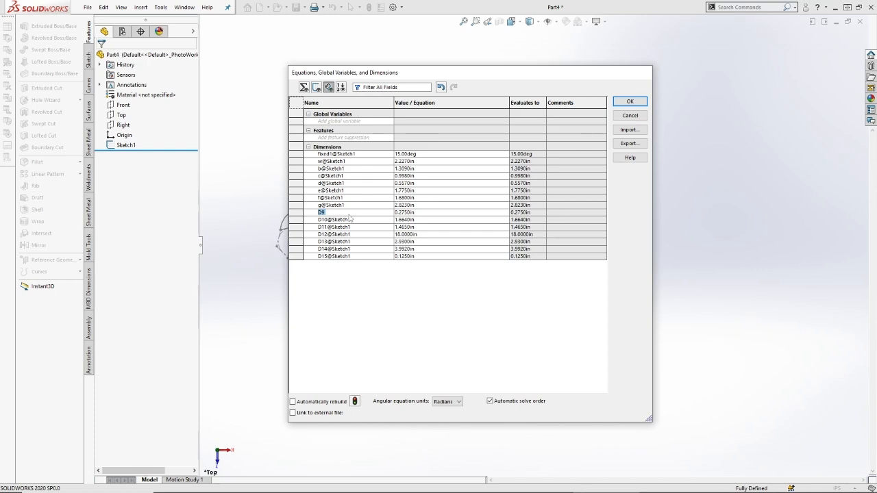
{"action": "type", "text": "h"}
{"action": "left_click", "coordinate": [344, 220]}
{"action": "type", "text": "k1"}
{"action": "key", "text": "Tab"}
{"action": "double_click", "coordinate": [343, 227]}
{"action": "type", "text": "k2"}
{"action": "key", "text": "Tab"}
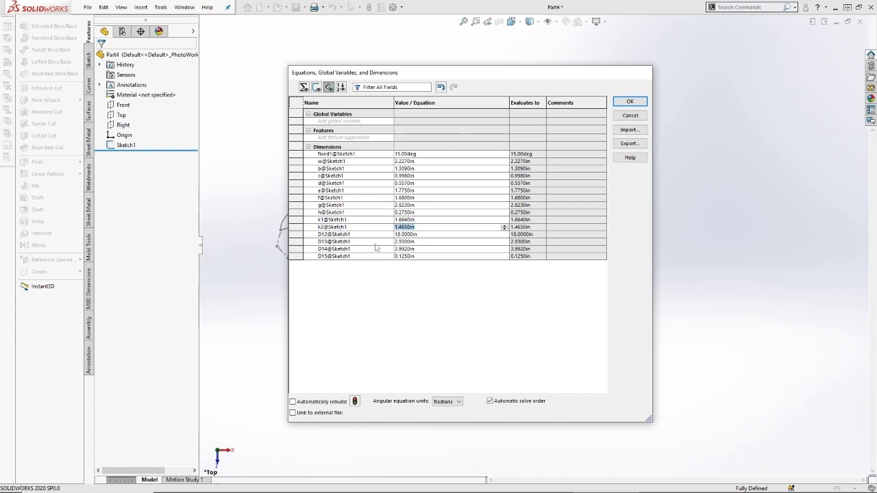
{"action": "double_click", "coordinate": [358, 235]}
{"action": "type", "text": "l"}
{"action": "key", "text": "Tab"}
Step: Drive the handle's end arc radius D13 with the equation "k2@Sketch1" * 2
{"action": "double_click", "coordinate": [352, 242]}
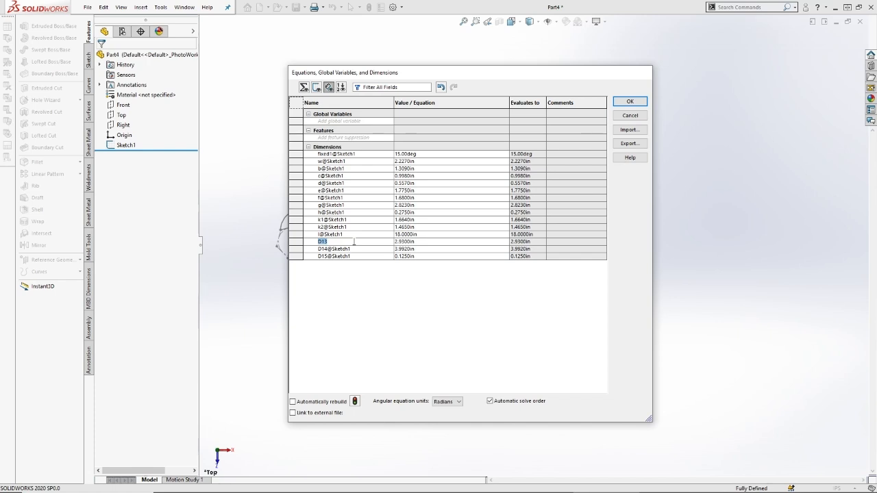
{"action": "key", "text": "Escape"}
{"action": "left_click", "coordinate": [399, 244]}
{"action": "double_click", "coordinate": [405, 243]}
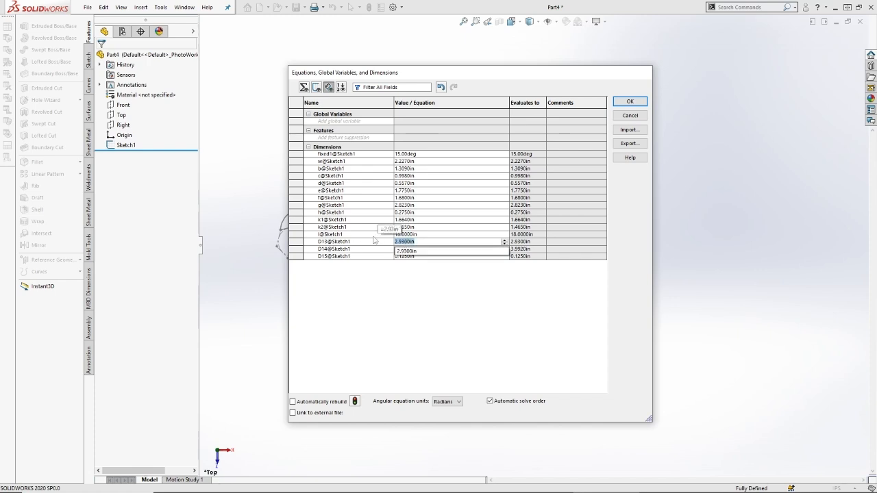
{"action": "type", "text": "="}
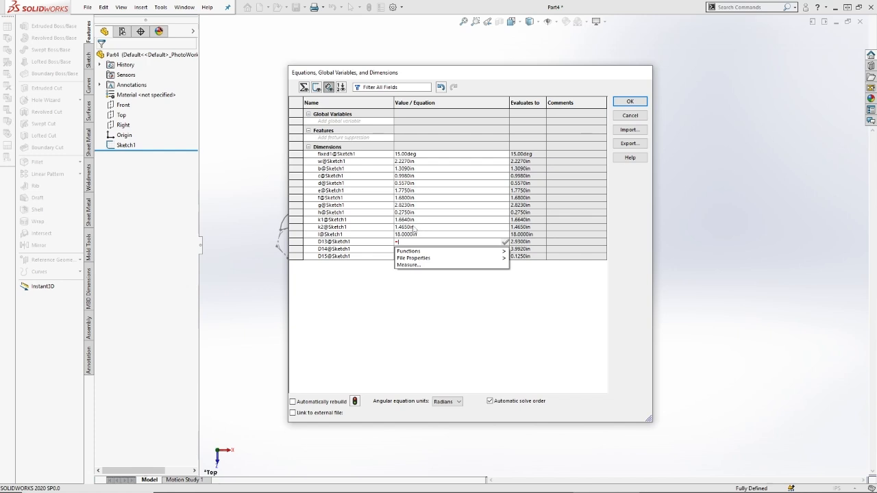
{"action": "left_click", "coordinate": [357, 228]}
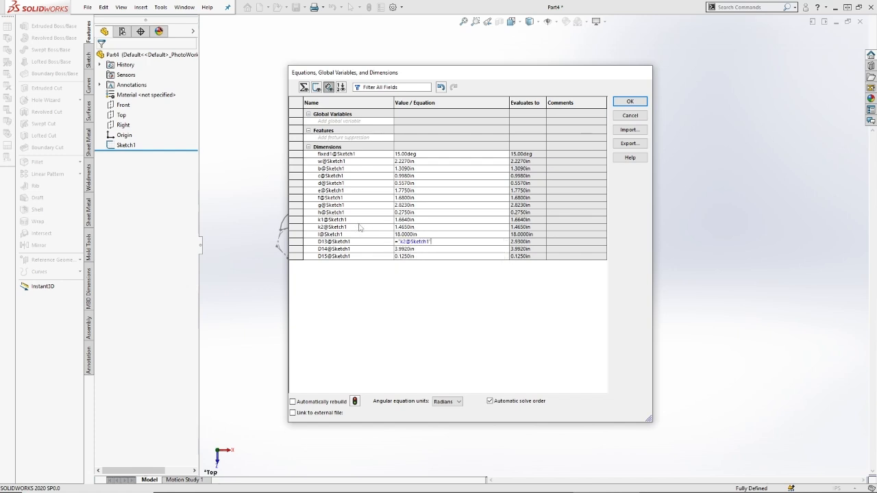
{"action": "type", "text": "^2"}
{"action": "key", "text": "Tab"}
Step: Rename the 3.992 in radius dimension D14 as q and the 0.125 in fillet dimension D15 as fixed2
{"action": "left_click", "coordinate": [364, 250]}
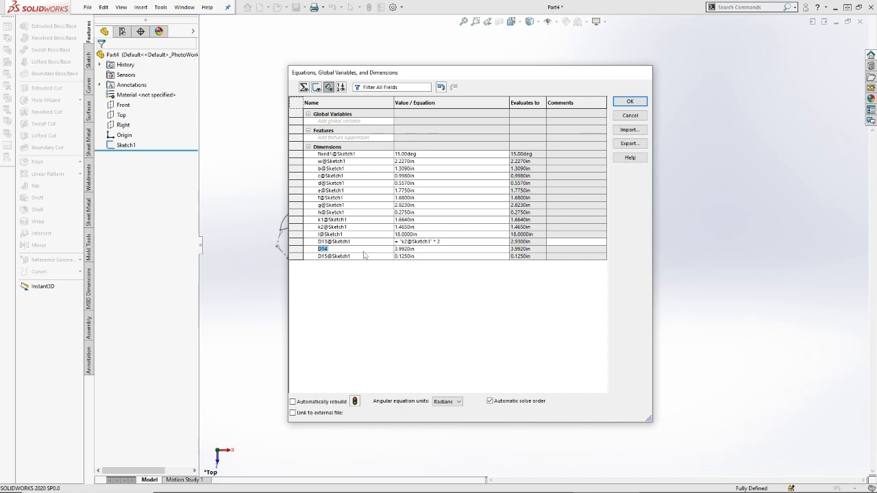
{"action": "type", "text": "q"}
{"action": "key", "text": "Tab"}
{"action": "left_click", "coordinate": [353, 258]}
{"action": "type", "text": "fixed2"}
{"action": "key", "text": "Tab"}
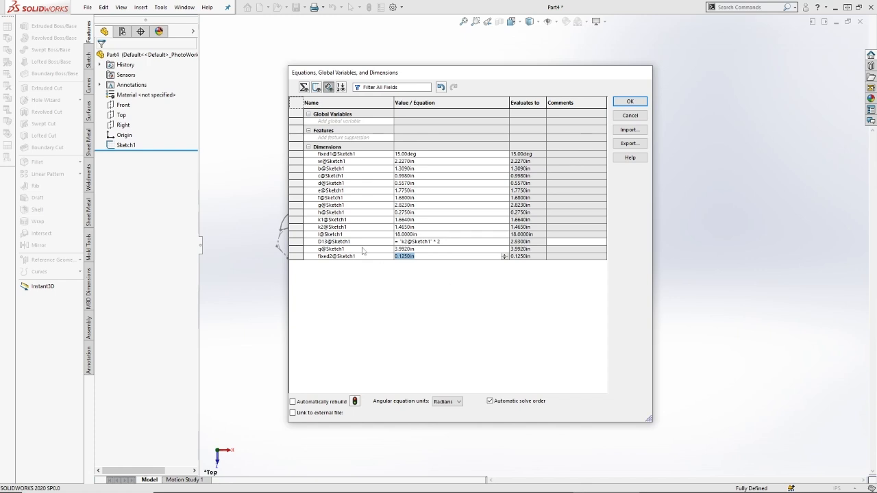
Step: Rename the equation-driven dimension D13 as equ1 and accept the equations table
{"action": "left_click", "coordinate": [360, 242]}
{"action": "type", "text": "equ1"}
{"action": "key", "text": "Tab"}
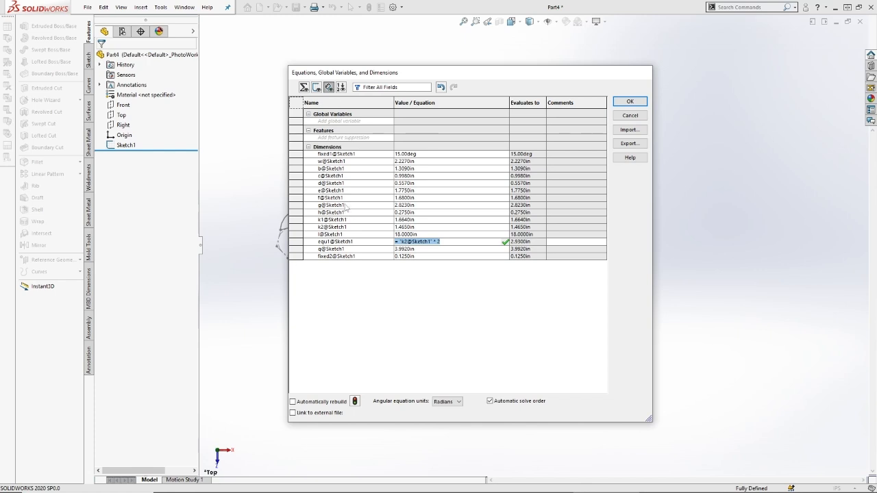
{"action": "left_click", "coordinate": [622, 103]}
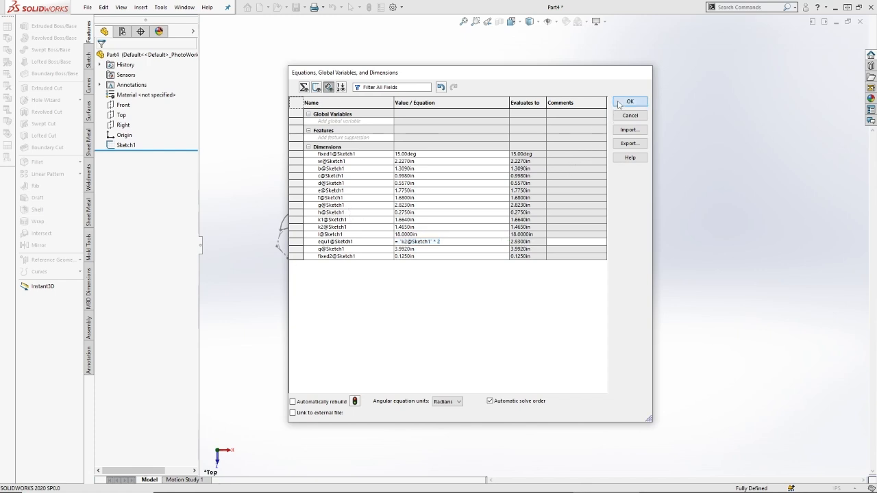
Step: Extrude only the jaw contour of Sketch1 as a boss, Mid Plane, to a depth of 0.892 in
{"action": "mouse_move", "coordinate": [415, 231]}
{"action": "middle_mouse_down"}
{"action": "mouse_move", "coordinate": [331, 210]}
{"action": "mouse_move", "coordinate": [341, 176]}
{"action": "mouse_move", "coordinate": [383, 171]}
{"action": "middle_mouse_up"}
{"action": "scroll", "coordinate": [404, 172], "scroll_direction": "down", "scroll_amount": 3}
{"action": "left_click", "coordinate": [126, 154]}
{"action": "left_click", "coordinate": [54, 26]}
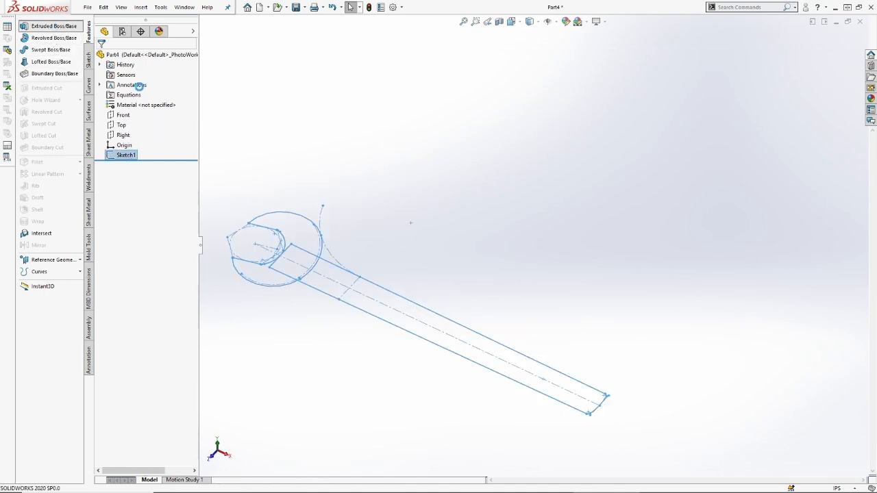
{"action": "left_click", "coordinate": [312, 226]}
{"action": "left_click", "coordinate": [678, 263]}
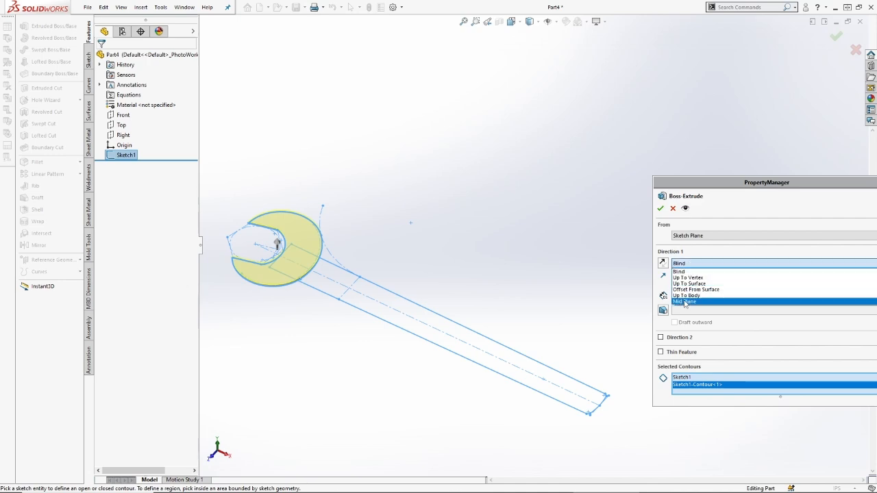
{"action": "left_click", "coordinate": [684, 302]}
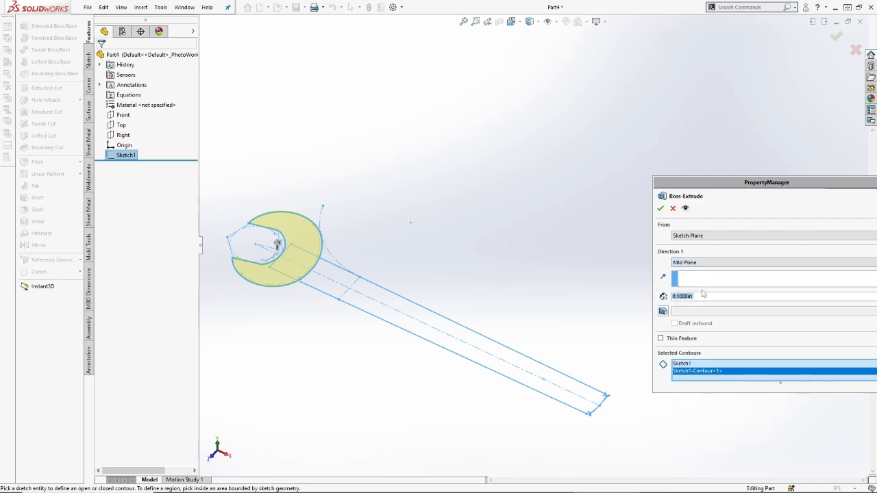
{"action": "type", "text": "0.892"}
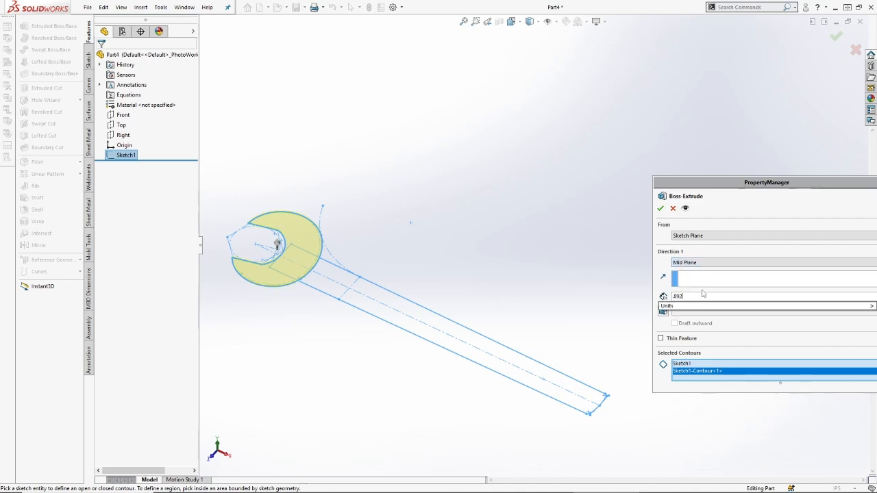
{"action": "key", "text": "Return"}
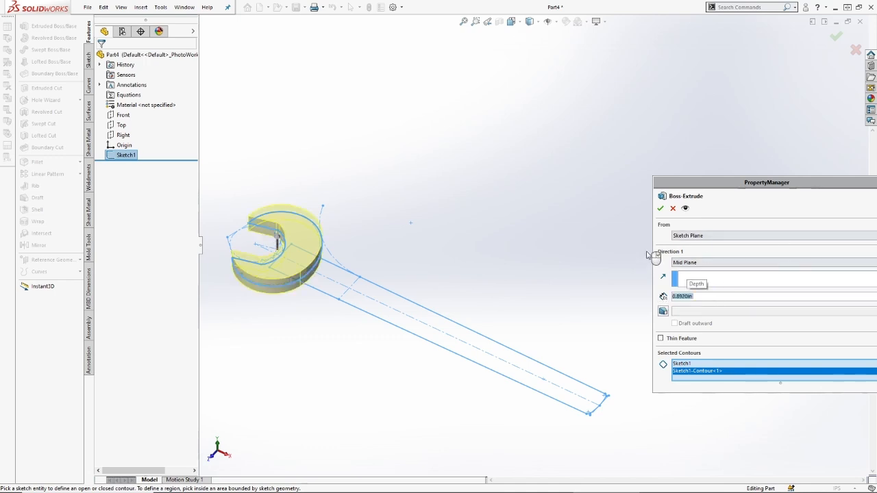
{"action": "key", "text": "Return"}
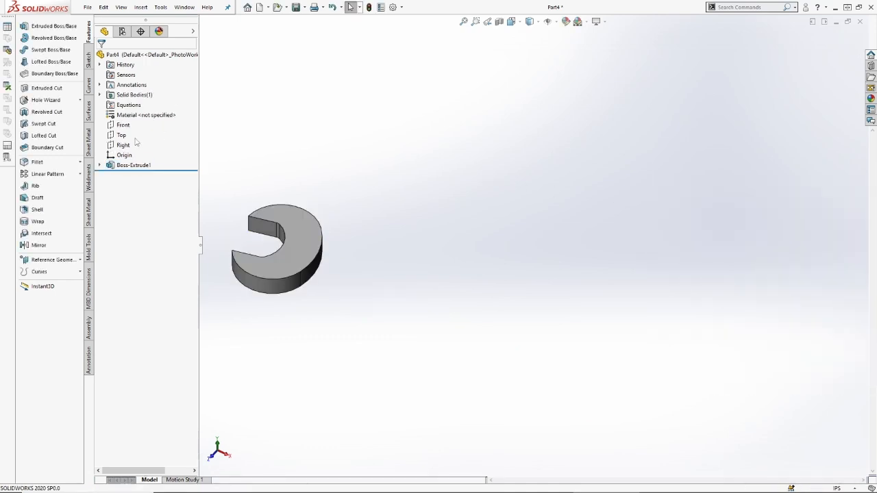
Step: Reuse Sketch1 to extrude the handle contour Mid Plane to a depth of 0.531 in, merged with the jaw
{"action": "left_click", "coordinate": [100, 168]}
{"action": "left_click", "coordinate": [134, 175]}
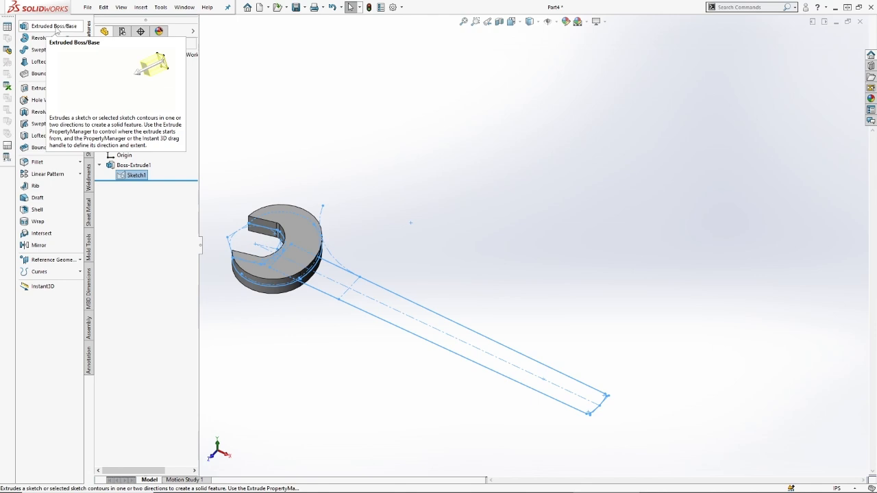
{"action": "left_click", "coordinate": [54, 27]}
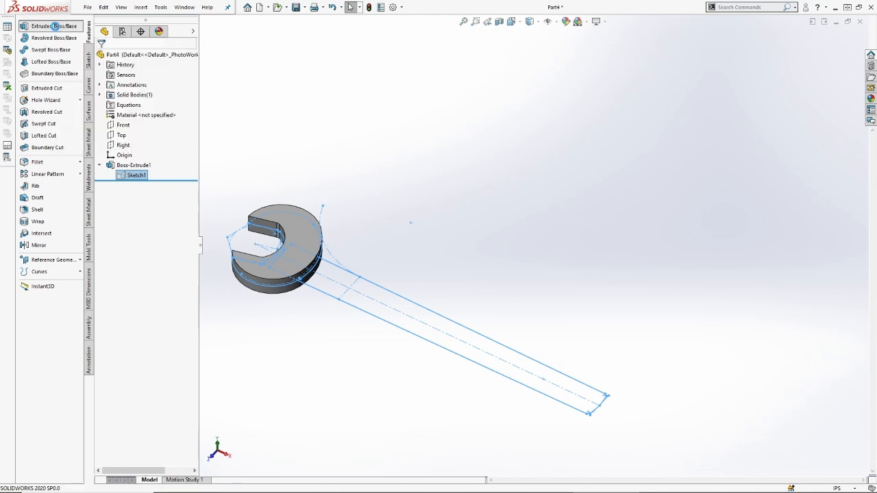
{"action": "left_click", "coordinate": [370, 317]}
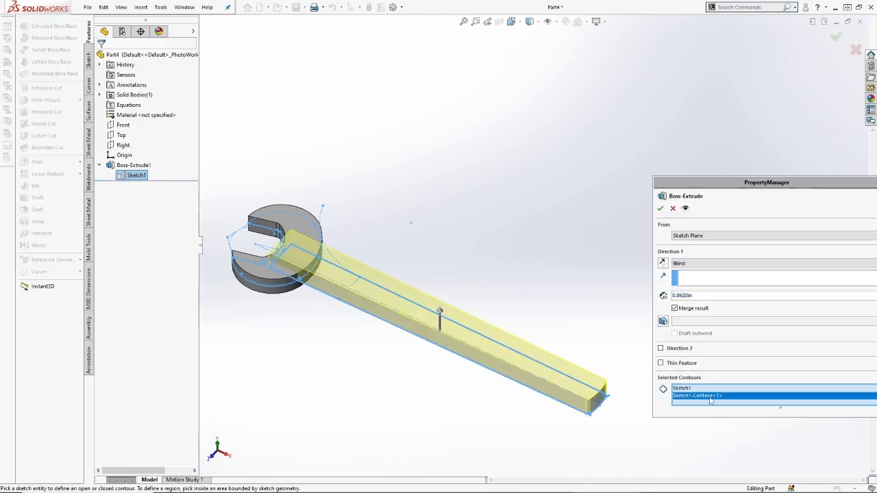
{"action": "left_click", "coordinate": [689, 264]}
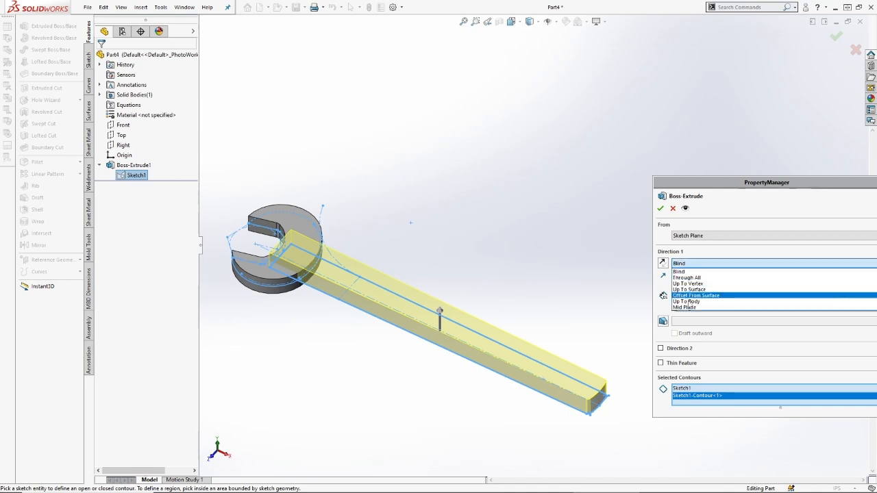
{"action": "left_click", "coordinate": [689, 310]}
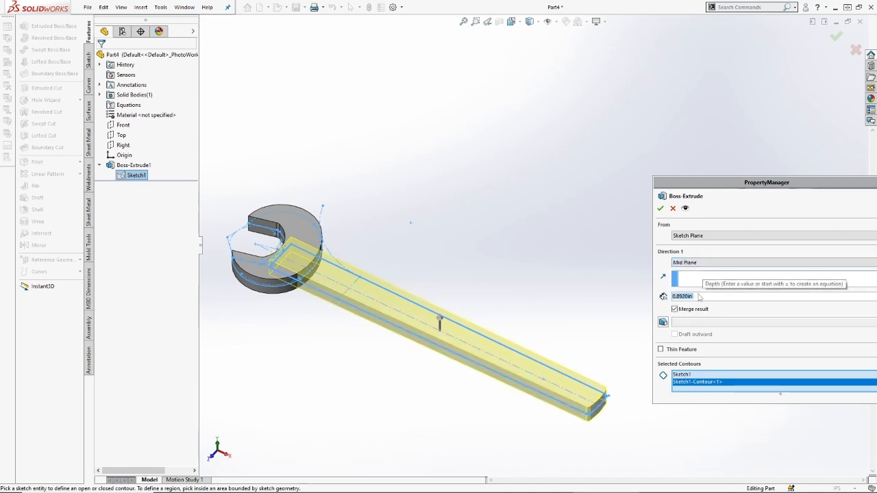
{"action": "type", "text": "0.531"}
{"action": "key", "text": "Return"}
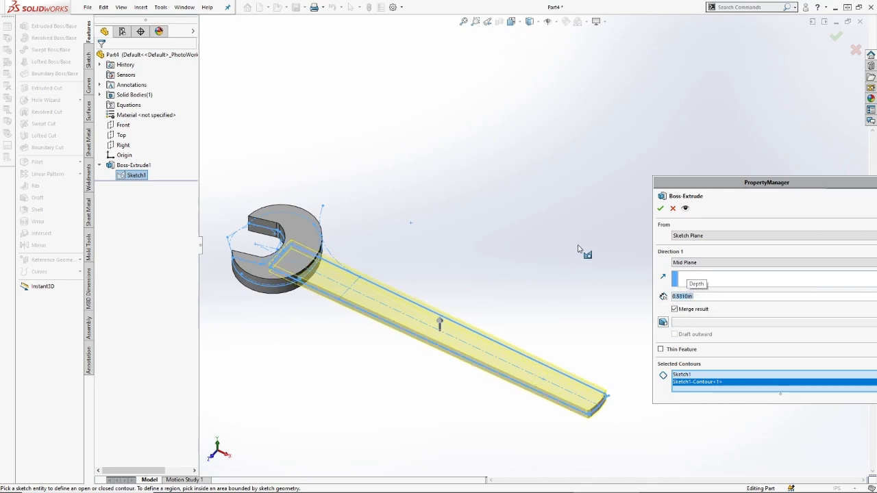
{"action": "left_click", "coordinate": [660, 209]}
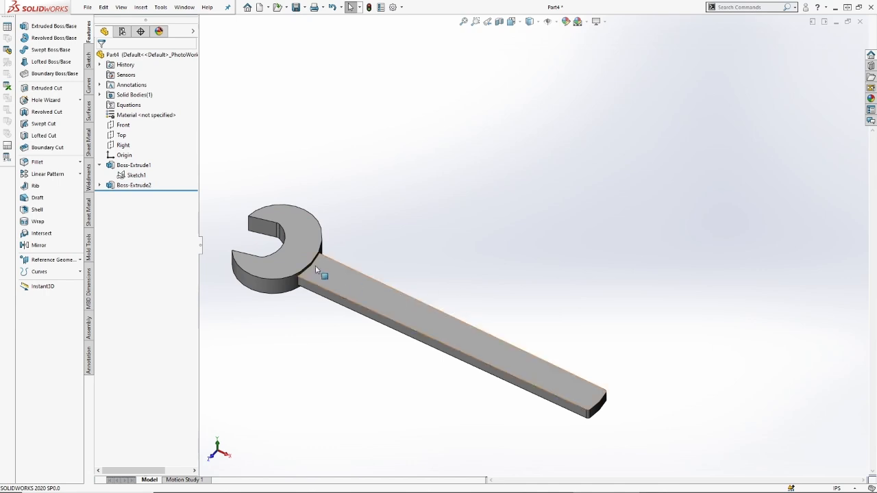
Step: Show Sketch1 of the jaw extrusion on the model so its lines can be used at the handle's end
{"action": "mouse_move", "coordinate": [430, 211]}
{"action": "middle_mouse_down"}
{"action": "mouse_move", "coordinate": [446, 190]}
{"action": "mouse_move", "coordinate": [446, 209]}
{"action": "middle_mouse_up"}
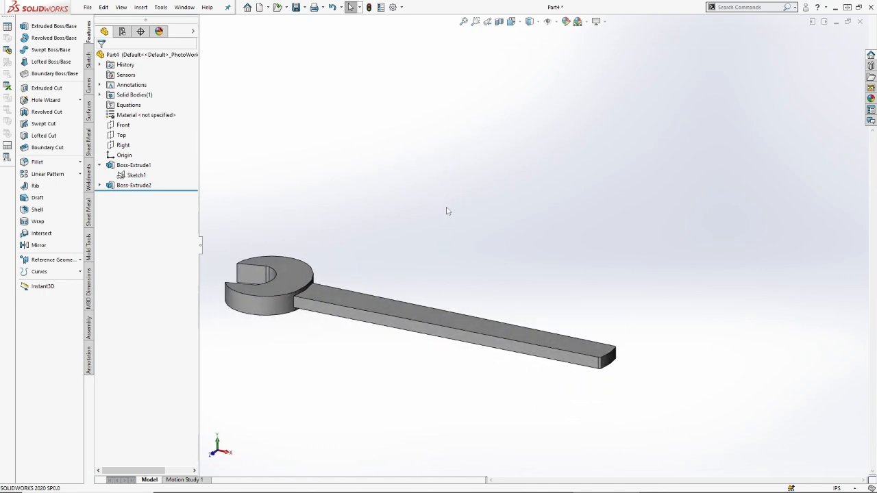
{"action": "middle_click_drag", "start_coordinate": [340, 210], "coordinate": [330, 248]}
{"action": "scroll", "coordinate": [330, 249], "scroll_direction": "down", "scroll_amount": 3}
{"action": "mouse_move", "coordinate": [581, 246]}
{"action": "middle_mouse_down"}
{"action": "mouse_move", "coordinate": [581, 262]}
{"action": "mouse_move", "coordinate": [589, 235]}
{"action": "mouse_move", "coordinate": [591, 256]}
{"action": "middle_mouse_up"}
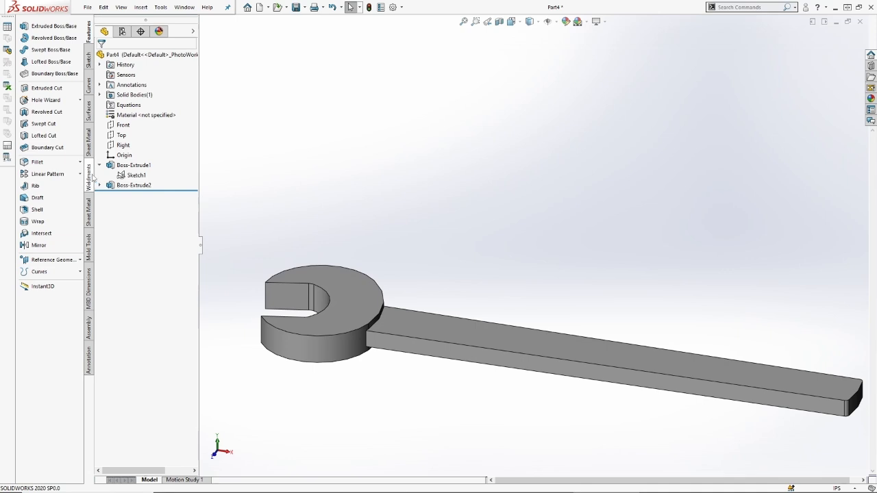
{"action": "left_click", "coordinate": [139, 175]}
{"action": "left_click", "coordinate": [146, 159]}
{"action": "scroll", "coordinate": [622, 243], "scroll_direction": "up", "scroll_amount": 5}
{"action": "scroll", "coordinate": [522, 274], "scroll_direction": "down", "scroll_amount": 8}
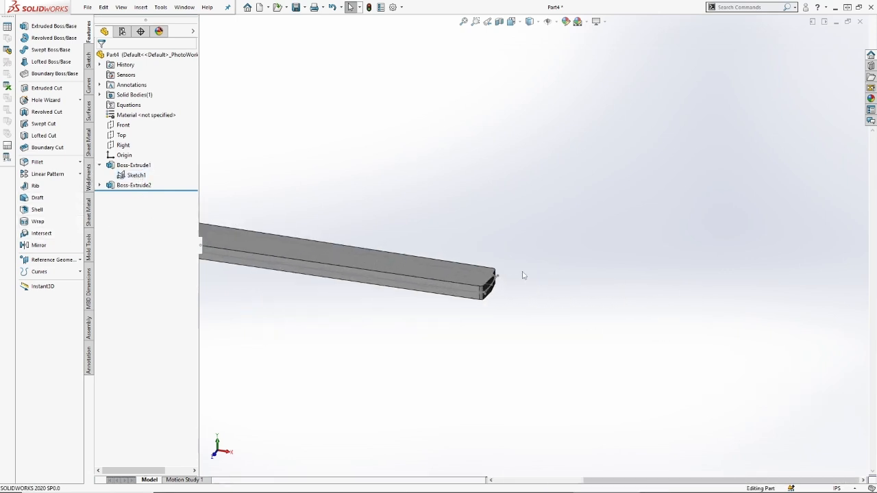
Step: Create a reference plane perpendicular to Sketch1's handle centreline and passing through its end point at the far end of the handle
{"action": "left_click", "coordinate": [80, 260]}
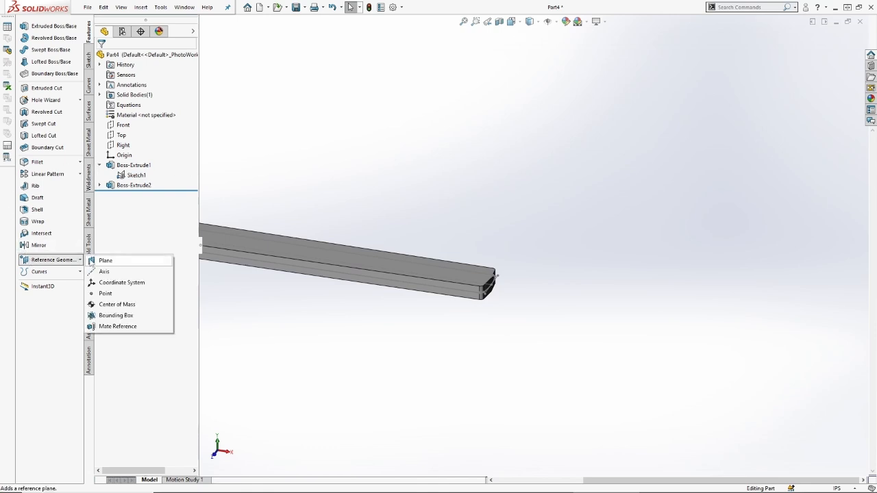
{"action": "left_click", "coordinate": [103, 257]}
{"action": "scroll", "coordinate": [507, 302], "scroll_direction": "down", "scroll_amount": 5}
{"action": "scroll", "coordinate": [412, 305], "scroll_direction": "down", "scroll_amount": 1}
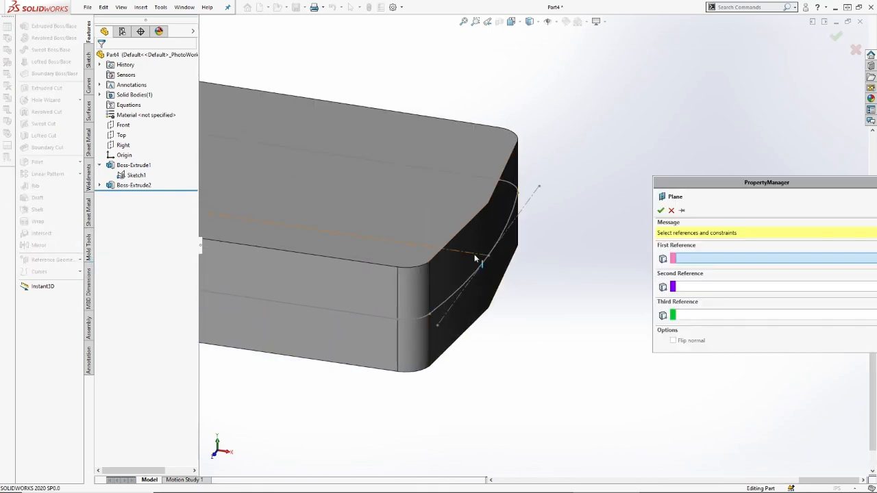
{"action": "left_click", "coordinate": [475, 258]}
{"action": "left_click", "coordinate": [487, 255]}
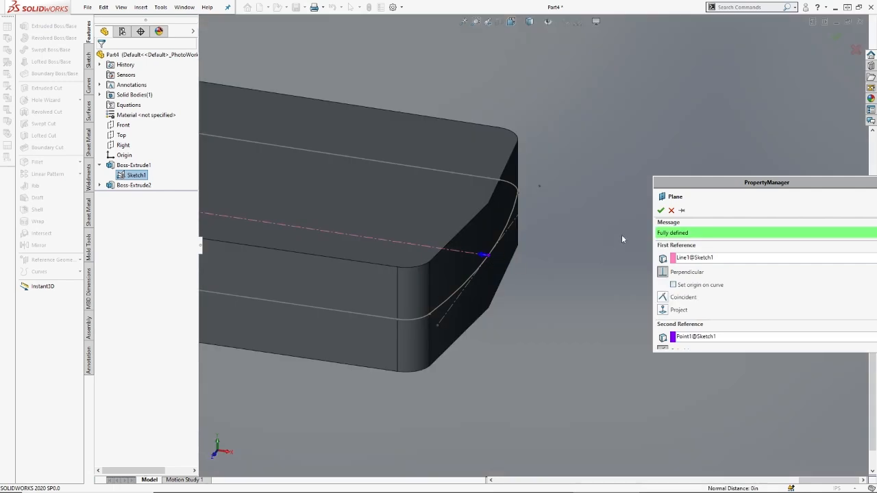
{"action": "left_click", "coordinate": [661, 210]}
Step: Flip the normal of the reference plane at the handle's end
{"action": "scroll", "coordinate": [475, 185], "scroll_direction": "up", "scroll_amount": 5}
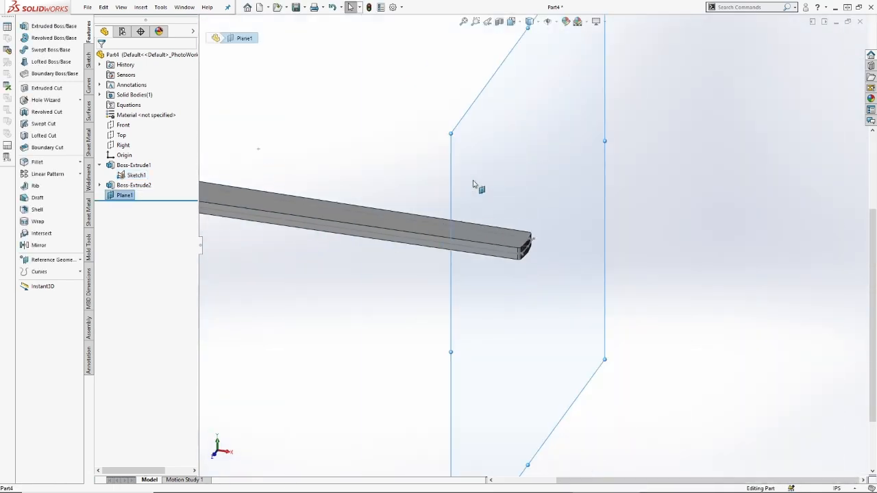
{"action": "scroll", "coordinate": [395, 152], "scroll_direction": "up", "scroll_amount": 4}
{"action": "mouse_move", "coordinate": [421, 235]}
{"action": "middle_mouse_down"}
{"action": "mouse_move", "coordinate": [402, 229]}
{"action": "mouse_move", "coordinate": [419, 228]}
{"action": "middle_mouse_up"}
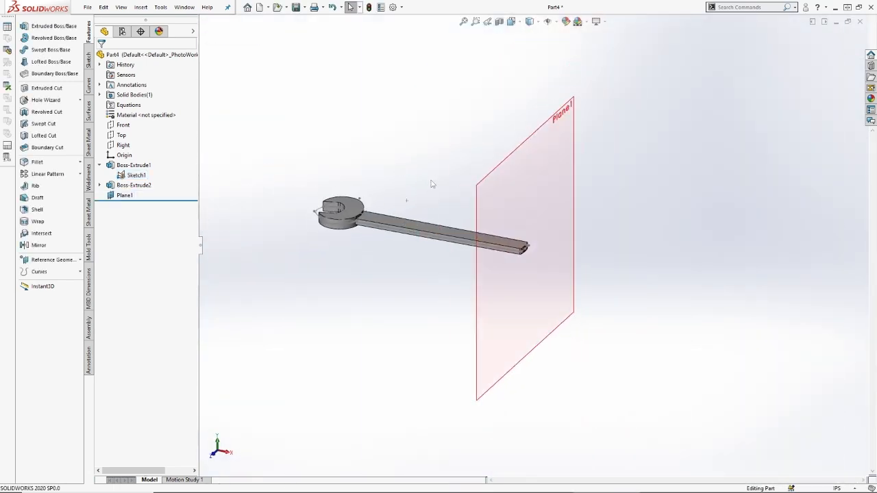
{"action": "scroll", "coordinate": [463, 221], "scroll_direction": "down", "scroll_amount": 2}
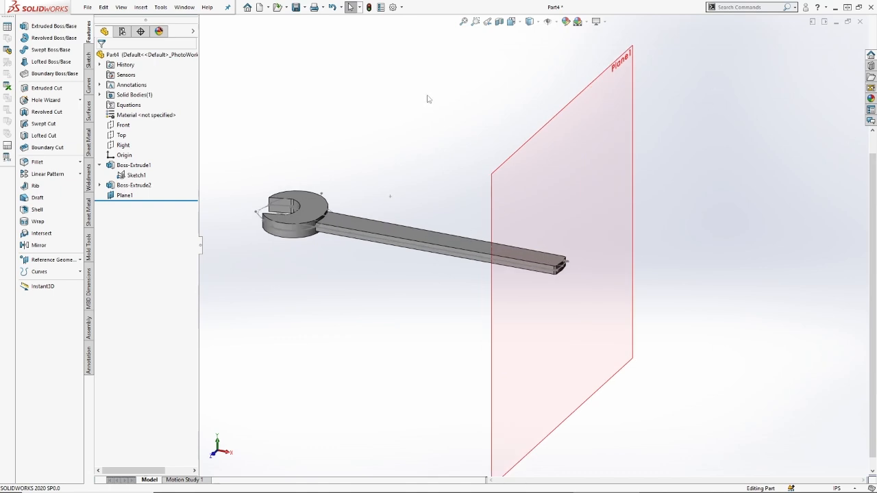
{"action": "left_click", "coordinate": [122, 125]}
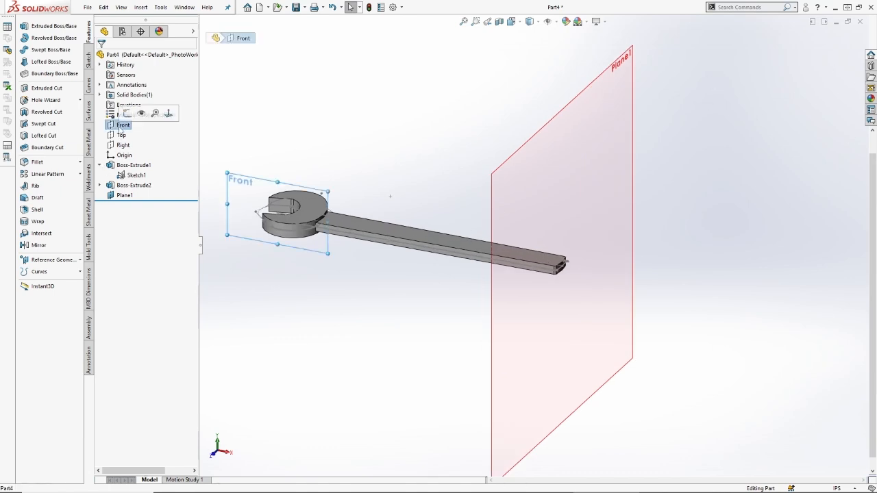
{"action": "right_click", "coordinate": [596, 210]}
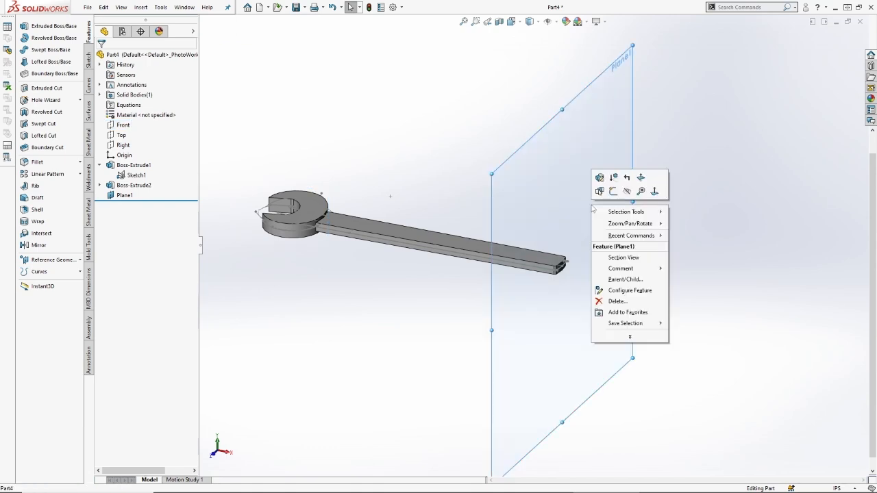
{"action": "left_click", "coordinate": [641, 179]}
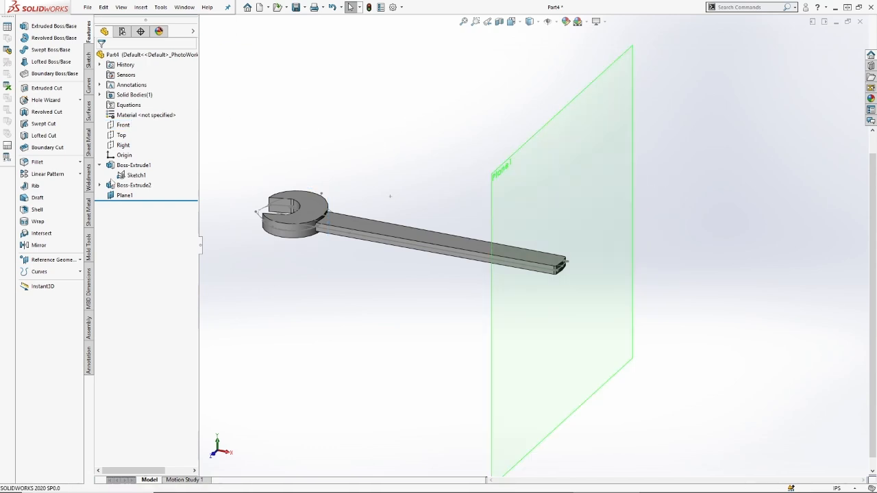
Step: Sketch on the Front plane a vertical centreline about 2.36 in long near the jaw and a centreline from its upper end to the handle end's upper corner
{"action": "left_click", "coordinate": [124, 126]}
{"action": "left_click", "coordinate": [133, 112]}
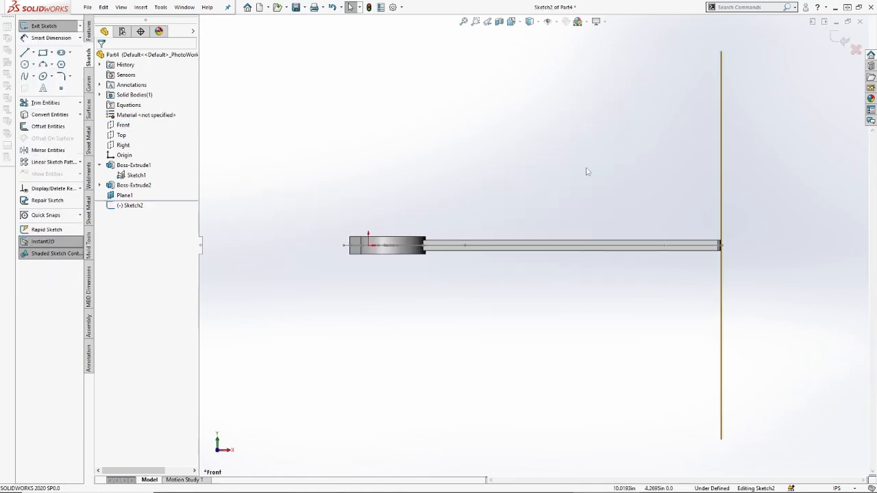
{"action": "scroll", "coordinate": [484, 205], "scroll_direction": "down", "scroll_amount": 5}
{"action": "left_click", "coordinate": [33, 52]}
{"action": "left_click", "coordinate": [54, 62]}
{"action": "scroll", "coordinate": [597, 247], "scroll_direction": "up", "scroll_amount": 3}
{"action": "left_click", "coordinate": [475, 242]}
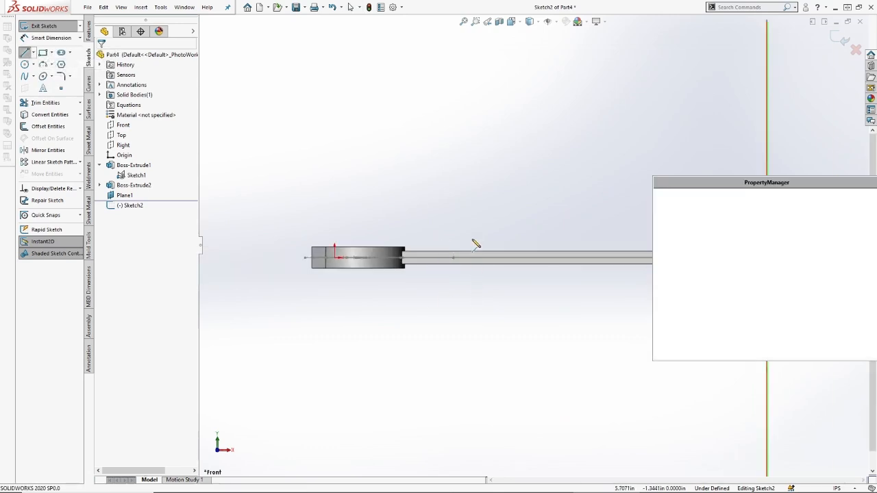
{"action": "scroll", "coordinate": [509, 266], "scroll_direction": "up", "scroll_amount": 4}
{"action": "scroll", "coordinate": [558, 238], "scroll_direction": "down", "scroll_amount": 6}
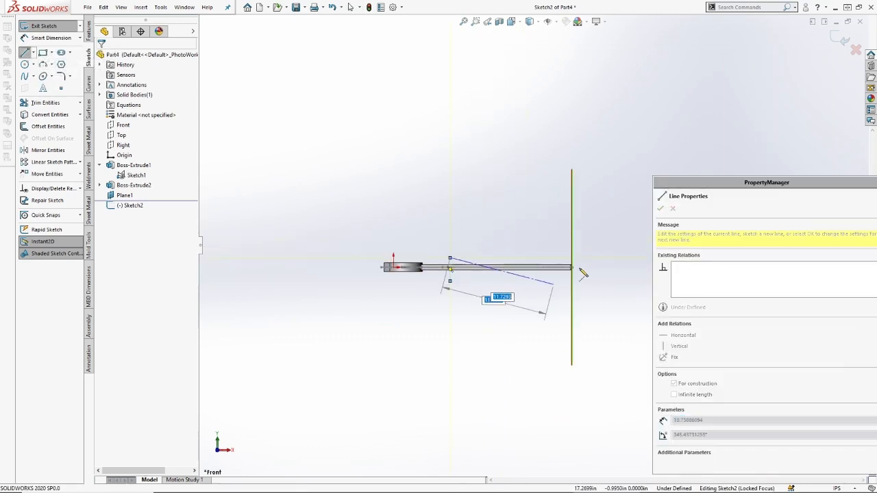
{"action": "left_click", "coordinate": [524, 225]}
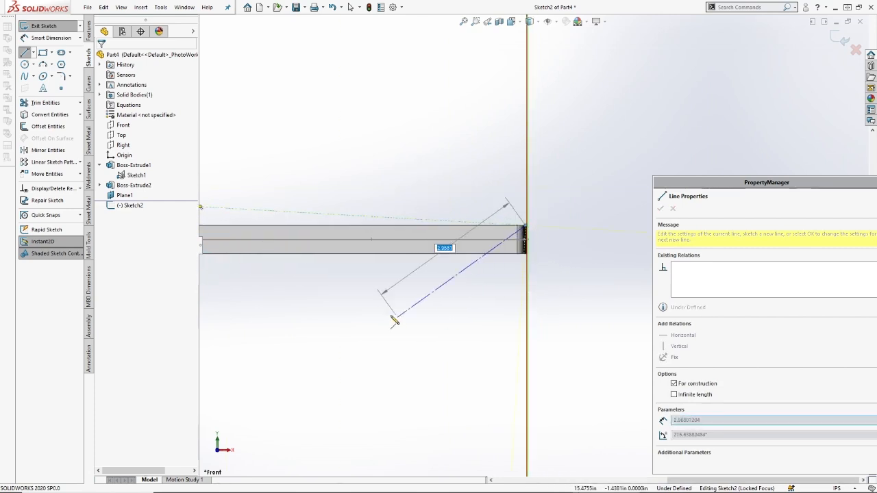
{"action": "scroll", "coordinate": [359, 272], "scroll_direction": "up", "scroll_amount": 5}
{"action": "scroll", "coordinate": [357, 269], "scroll_direction": "down", "scroll_amount": 2}
{"action": "key", "text": "Escape"}
{"action": "scroll", "coordinate": [260, 226], "scroll_direction": "up", "scroll_amount": 1}
{"action": "scroll", "coordinate": [244, 222], "scroll_direction": "down", "scroll_amount": 4}
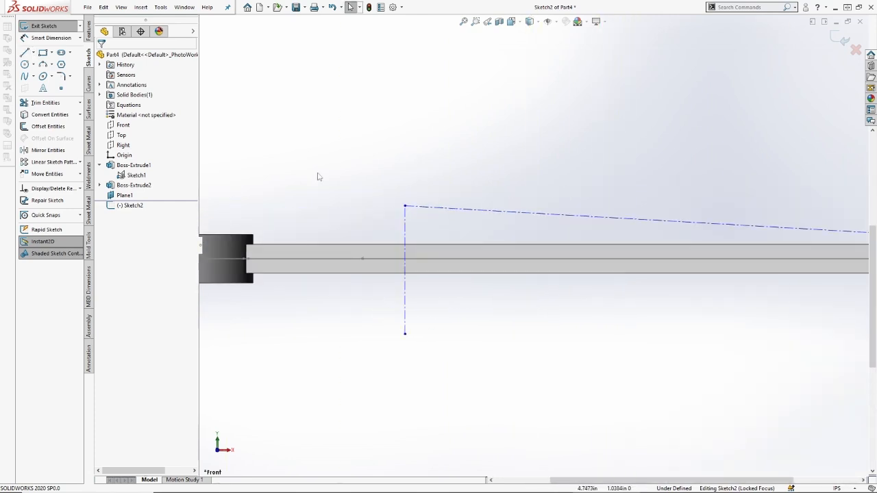
Step: Dimension the vertical centreline's length as 0.598 in
{"action": "left_click", "coordinate": [44, 39]}
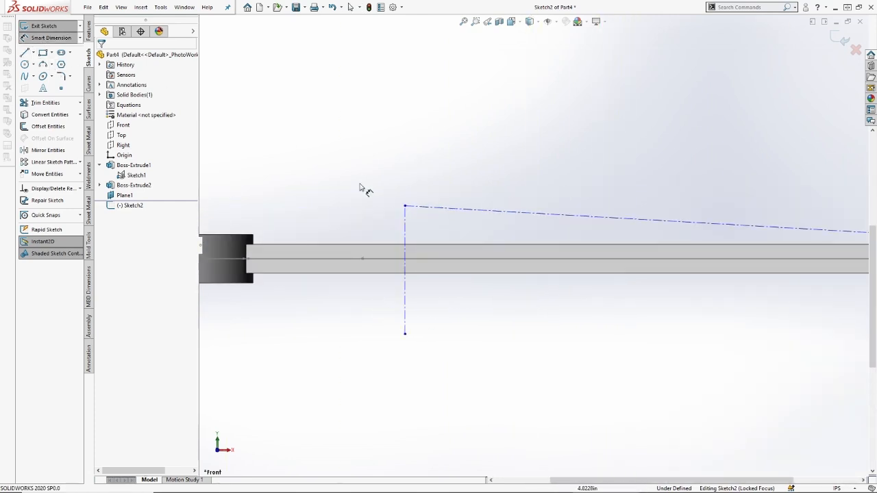
{"action": "left_click", "coordinate": [405, 237]}
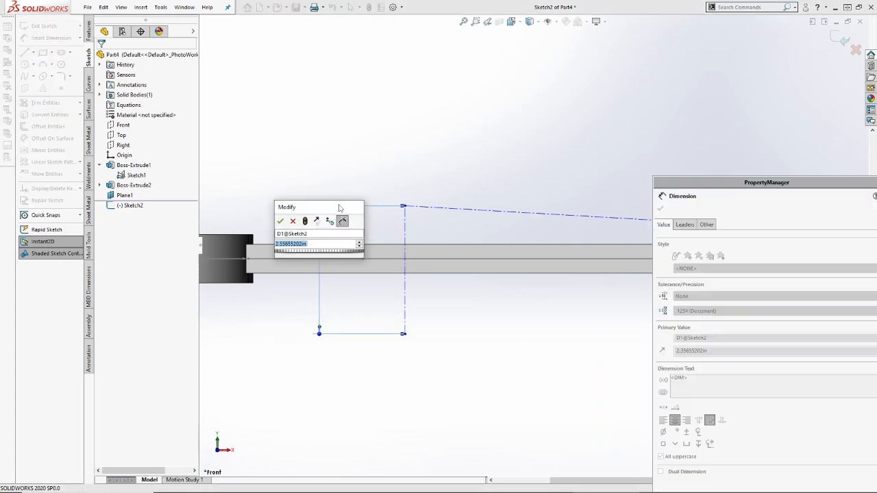
{"action": "type", "text": "598"}
{"action": "key", "text": "Return"}
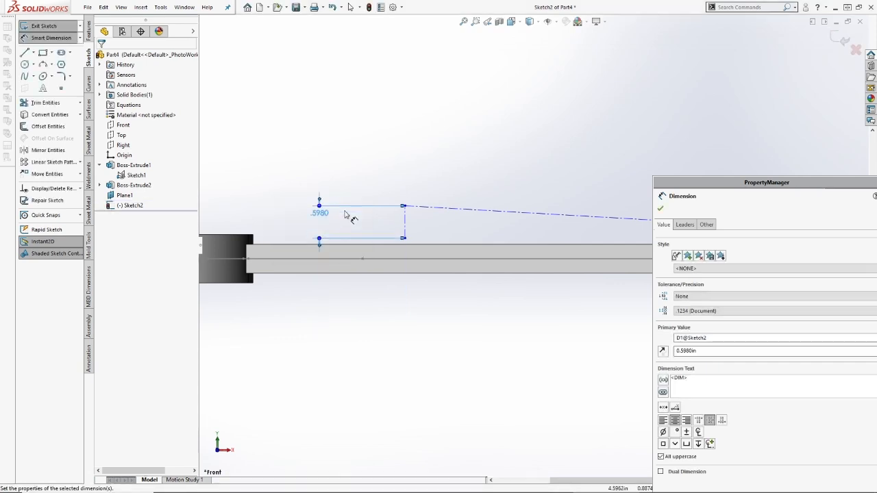
Step: Add a Pierce relation between the vertical centreline's midpoint and Sketch1's construction line across the handle near the jaw
{"action": "left_click", "coordinate": [404, 226]}
{"action": "middle_click_drag", "start_coordinate": [414, 256], "coordinate": [389, 303]}
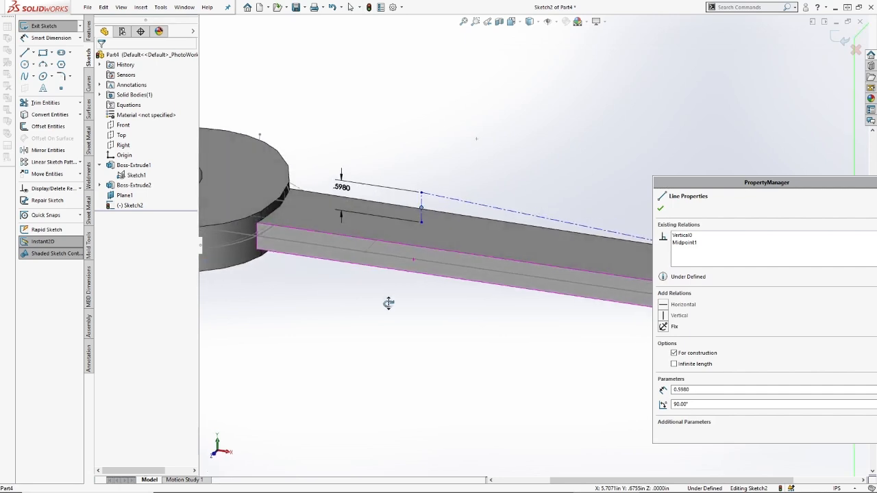
{"action": "left_click", "coordinate": [384, 236]}
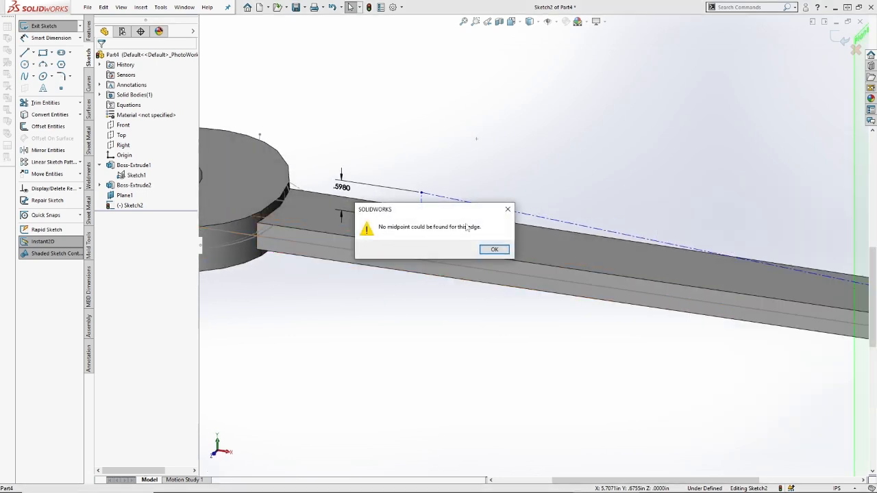
{"action": "left_click", "coordinate": [492, 248]}
{"action": "scroll", "coordinate": [397, 205], "scroll_direction": "down", "scroll_amount": 5}
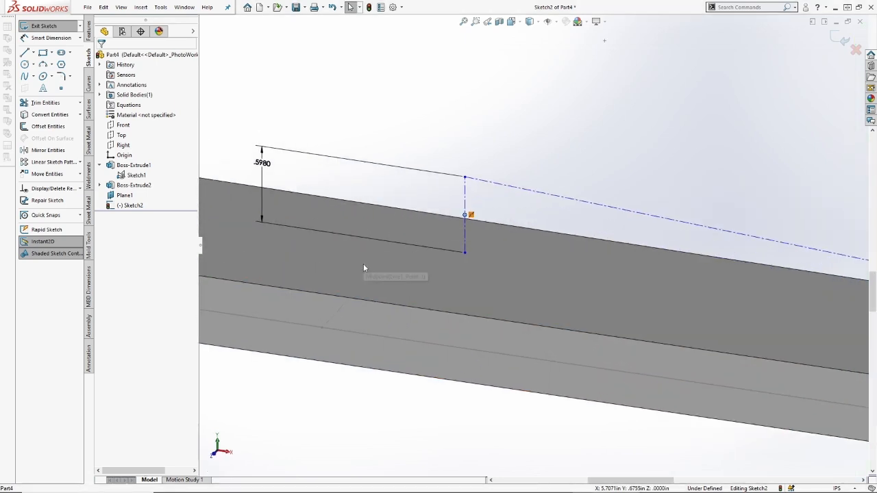
{"action": "left_click", "coordinate": [347, 302], "text": "ctrl"}
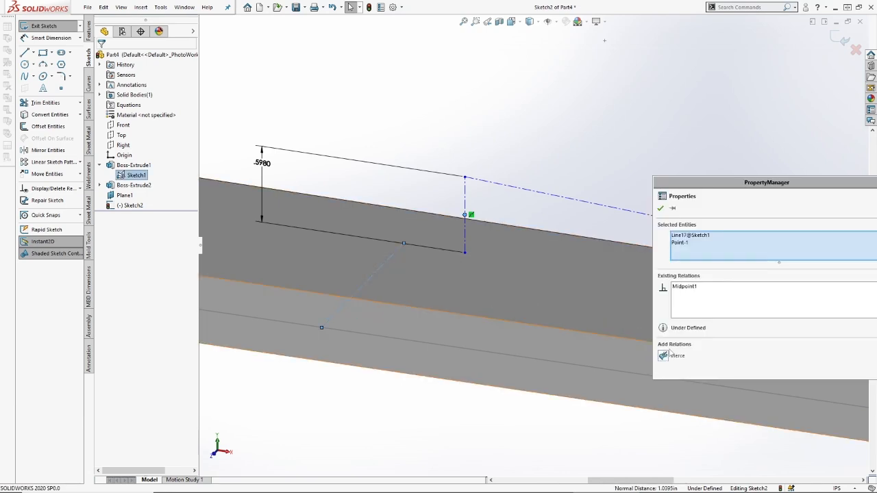
{"action": "left_click", "coordinate": [677, 356]}
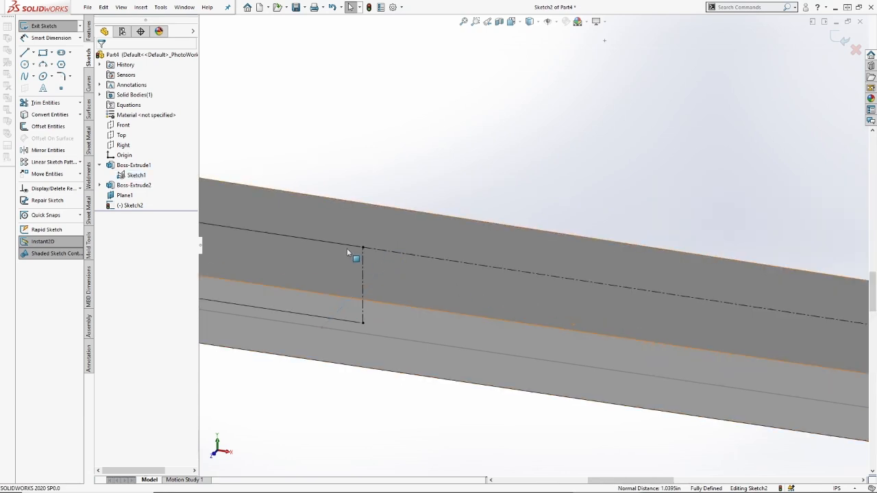
Step: Add a reference dimension for the angle between the sloping centreline and the handle's upper edge, viewed normal to the sketch
{"action": "scroll", "coordinate": [456, 276], "scroll_direction": "up", "scroll_amount": 3}
{"action": "middle_click_drag", "start_coordinate": [456, 276], "coordinate": [468, 233]}
{"action": "left_click", "coordinate": [141, 206]}
{"action": "left_click", "coordinate": [160, 191]}
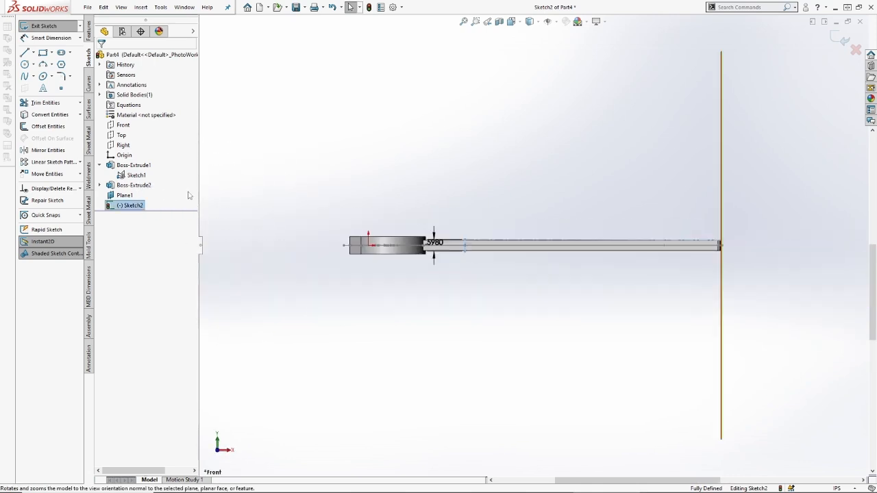
{"action": "left_click", "coordinate": [533, 212]}
{"action": "scroll", "coordinate": [496, 229], "scroll_direction": "down", "scroll_amount": 5}
{"action": "scroll", "coordinate": [415, 263], "scroll_direction": "down", "scroll_amount": 2}
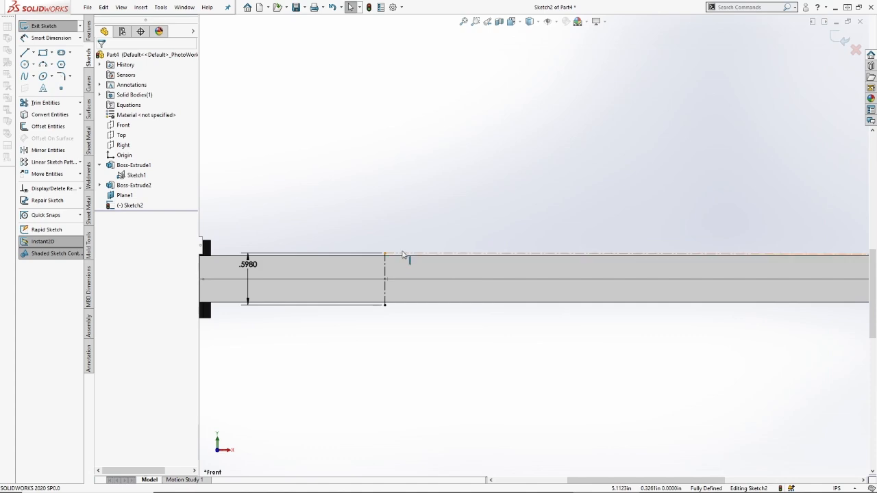
{"action": "scroll", "coordinate": [408, 256], "scroll_direction": "down", "scroll_amount": 3}
{"action": "left_click", "coordinate": [43, 37]}
{"action": "scroll", "coordinate": [490, 283], "scroll_direction": "down", "scroll_amount": 4}
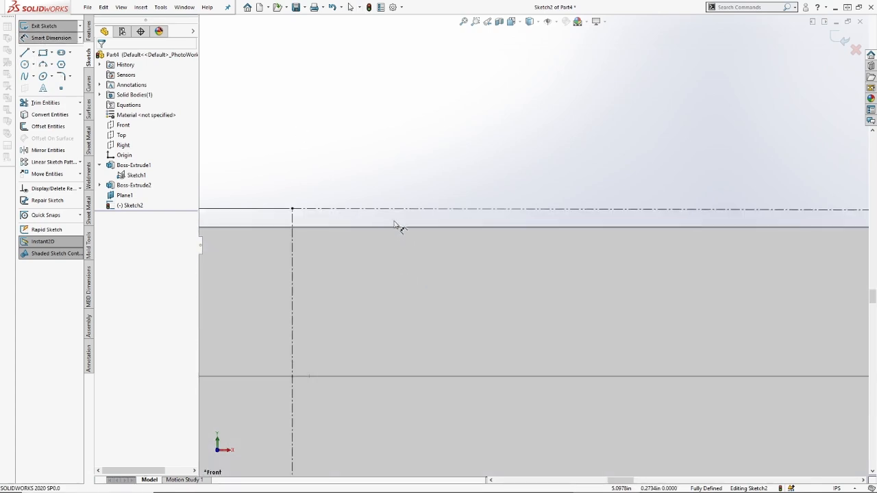
{"action": "left_click", "coordinate": [396, 227]}
{"action": "left_click", "coordinate": [292, 209]}
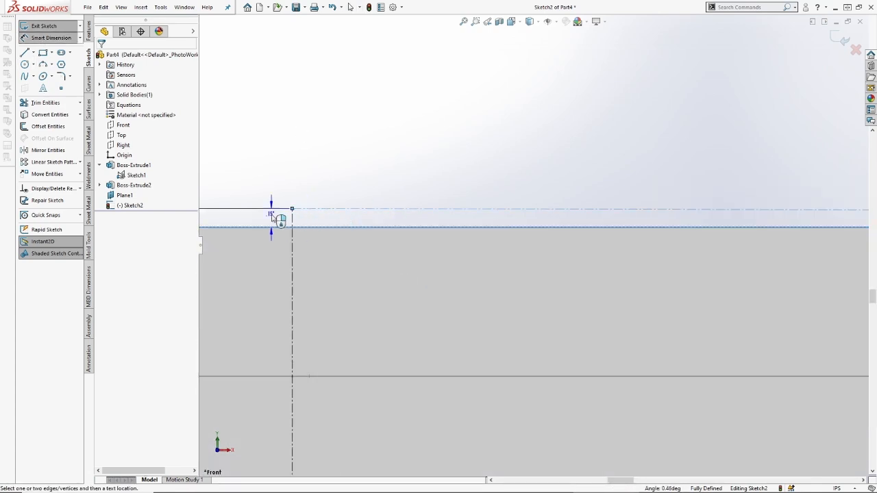
{"action": "left_click", "coordinate": [271, 215]}
{"action": "left_click", "coordinate": [701, 180]}
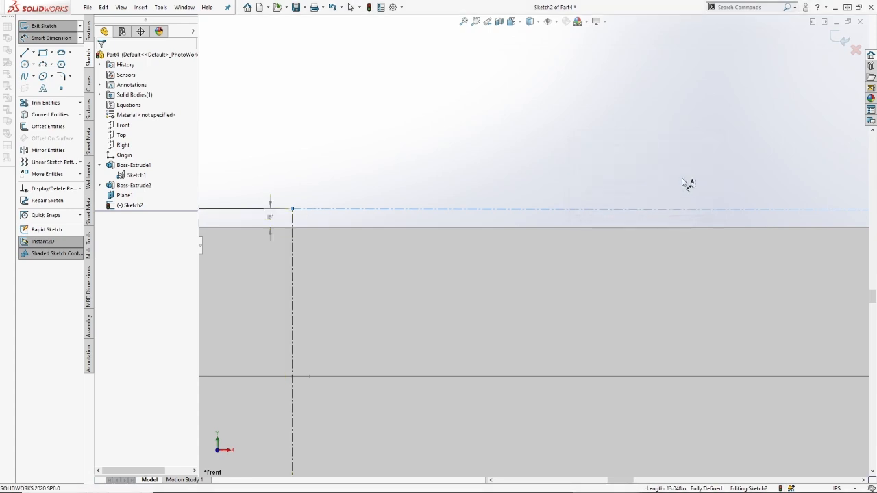
{"action": "key", "text": "Escape"}
Step: Finish the handle taper sketch and clear the selection
{"action": "scroll", "coordinate": [528, 214], "scroll_direction": "up", "scroll_amount": 3}
{"action": "scroll", "coordinate": [534, 216], "scroll_direction": "up", "scroll_amount": 5}
{"action": "middle_click_drag", "start_coordinate": [546, 219], "coordinate": [519, 248]}
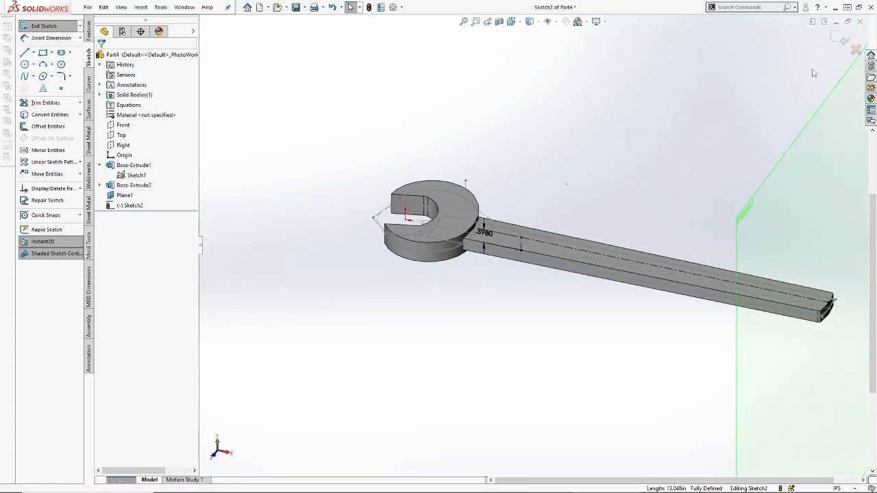
{"action": "left_click", "coordinate": [843, 40]}
{"action": "scroll", "coordinate": [662, 218], "scroll_direction": "up", "scroll_amount": 3}
{"action": "scroll", "coordinate": [679, 207], "scroll_direction": "down", "scroll_amount": 2}
{"action": "left_click", "coordinate": [440, 193]}
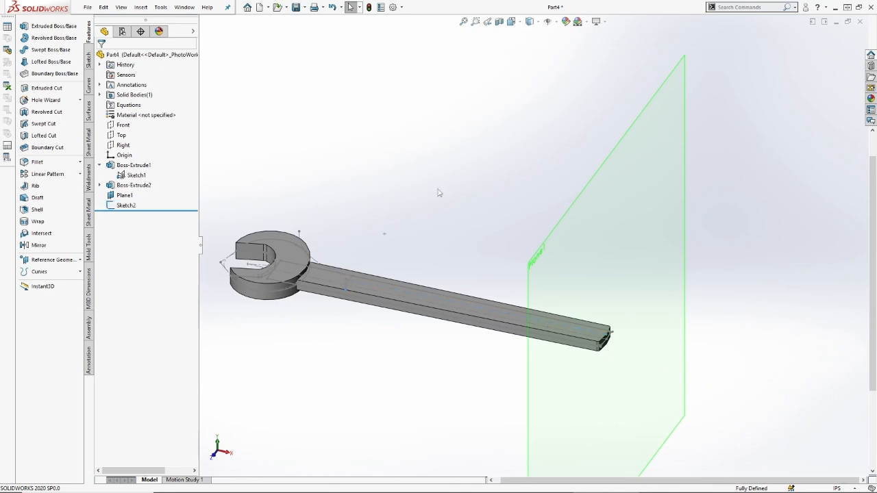
Step: Draft the handle's upper and lower faces by 0.15° using Plane1 as the neutral plane
{"action": "left_click", "coordinate": [37, 198]}
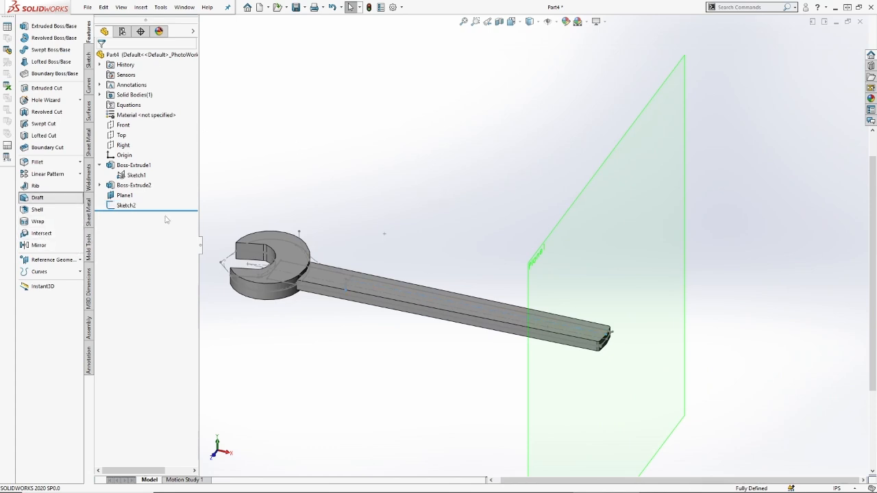
{"action": "left_click", "coordinate": [604, 238]}
{"action": "left_click", "coordinate": [404, 287]}
{"action": "middle_click_drag", "start_coordinate": [405, 287], "coordinate": [381, 304]}
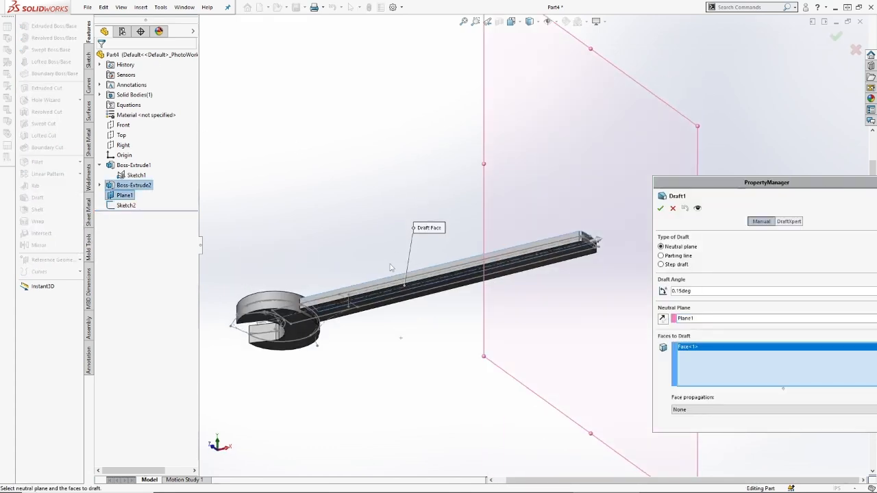
{"action": "left_click", "coordinate": [381, 304]}
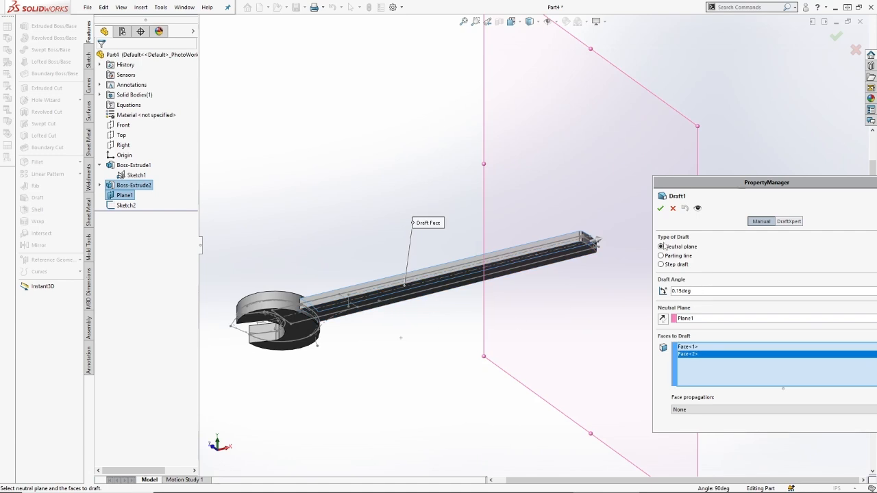
{"action": "left_click", "coordinate": [661, 207]}
Step: Fillet the vertical corner where the back side of the handle meets the jaw with a 3.992 in radius
{"action": "middle_click_drag", "start_coordinate": [396, 139], "coordinate": [389, 295]}
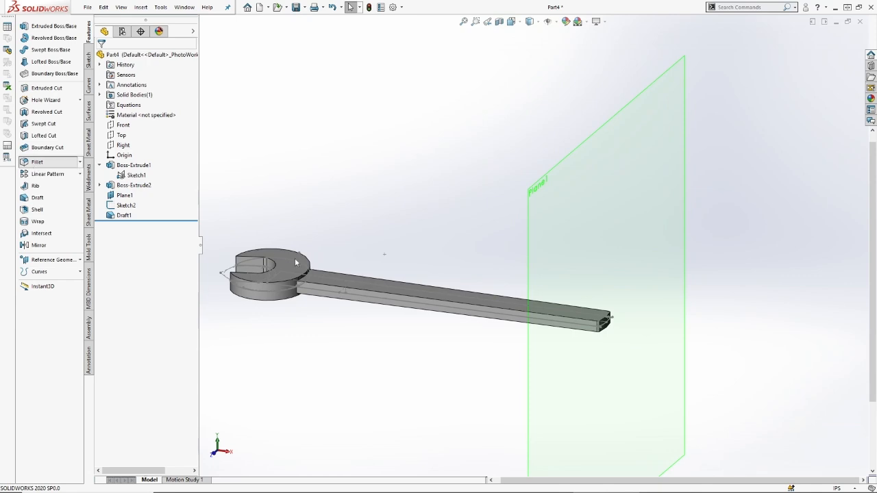
{"action": "left_click", "coordinate": [37, 162]}
{"action": "scroll", "coordinate": [253, 273], "scroll_direction": "down", "scroll_amount": 5}
{"action": "middle_click_drag", "start_coordinate": [254, 273], "coordinate": [330, 278]}
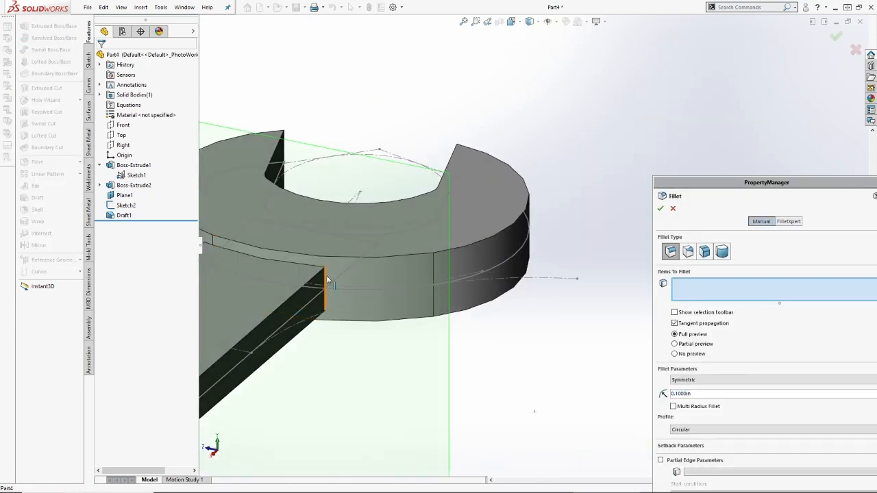
{"action": "left_click", "coordinate": [326, 280]}
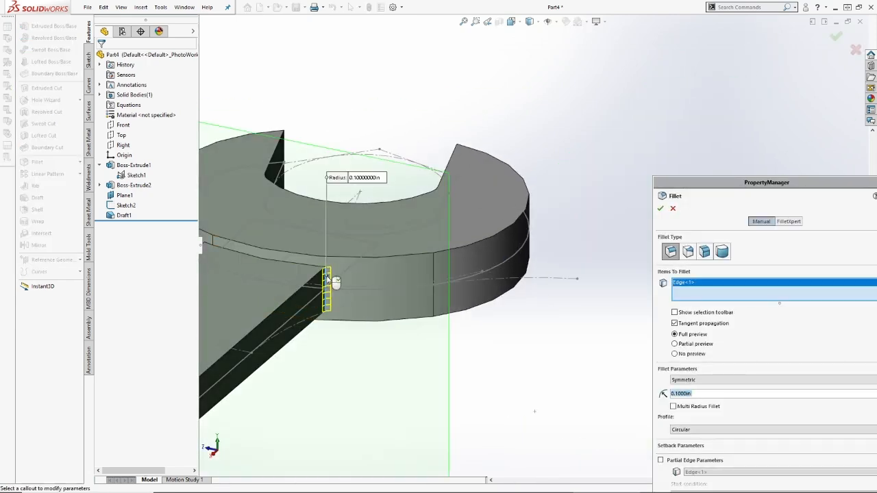
{"action": "type", "text": "3.992"}
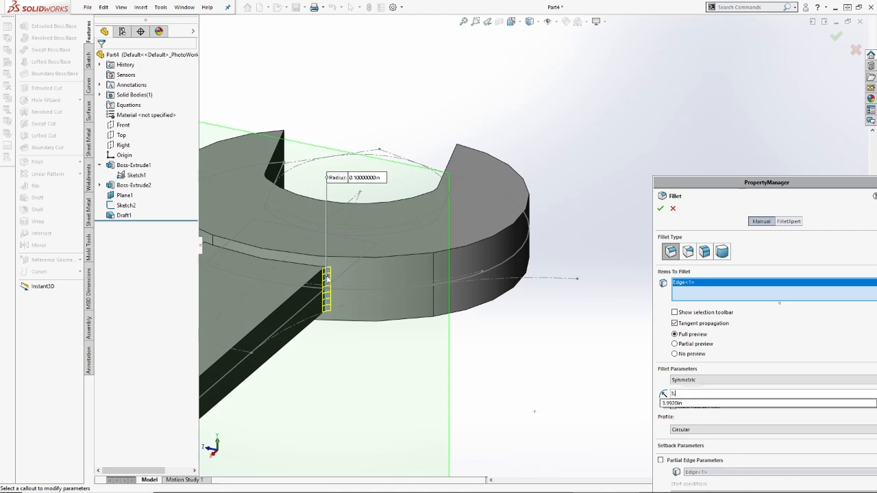
{"action": "key", "text": "Return"}
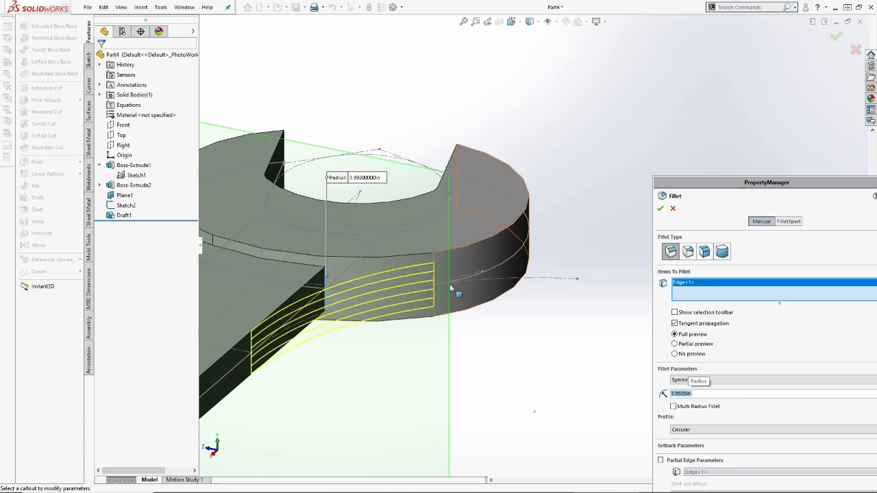
{"action": "scroll", "coordinate": [436, 257], "scroll_direction": "down", "scroll_amount": 5}
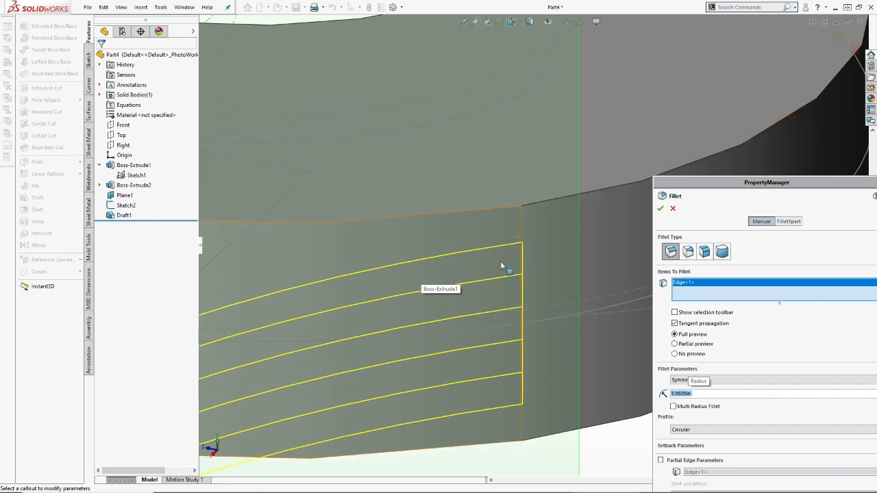
{"action": "left_click", "coordinate": [659, 209]}
{"action": "scroll", "coordinate": [493, 251], "scroll_direction": "up", "scroll_amount": 8}
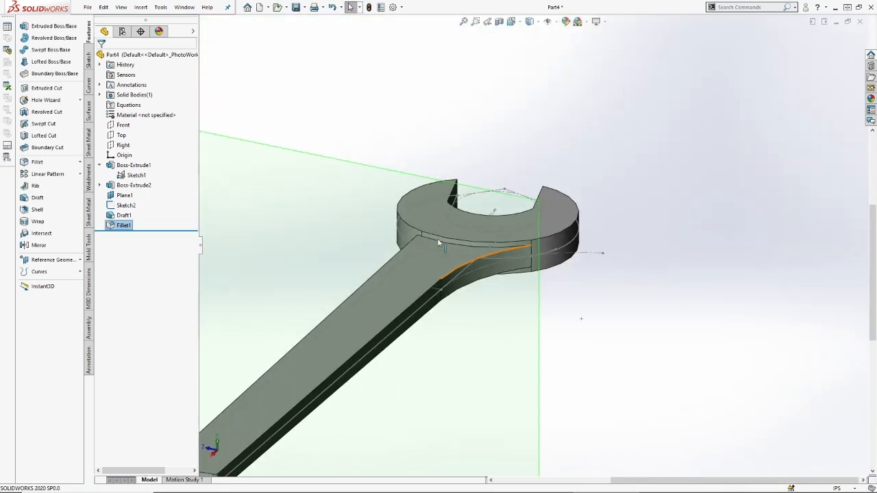
Step: Fillet the vertical corner where the front side of the handle meets the jaw with a 1.394 in radius
{"action": "middle_click_drag", "start_coordinate": [438, 238], "coordinate": [505, 247]}
{"action": "scroll", "coordinate": [308, 239], "scroll_direction": "up", "scroll_amount": 2}
{"action": "scroll", "coordinate": [299, 236], "scroll_direction": "down", "scroll_amount": 4}
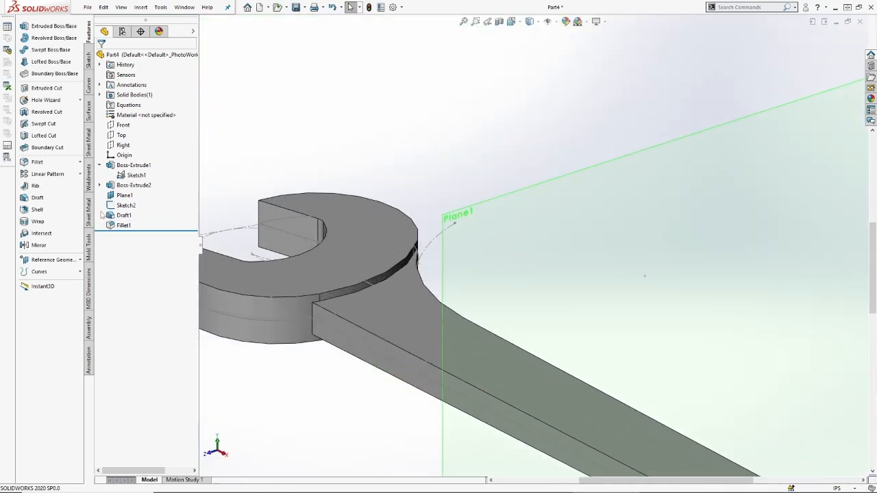
{"action": "left_click", "coordinate": [37, 161]}
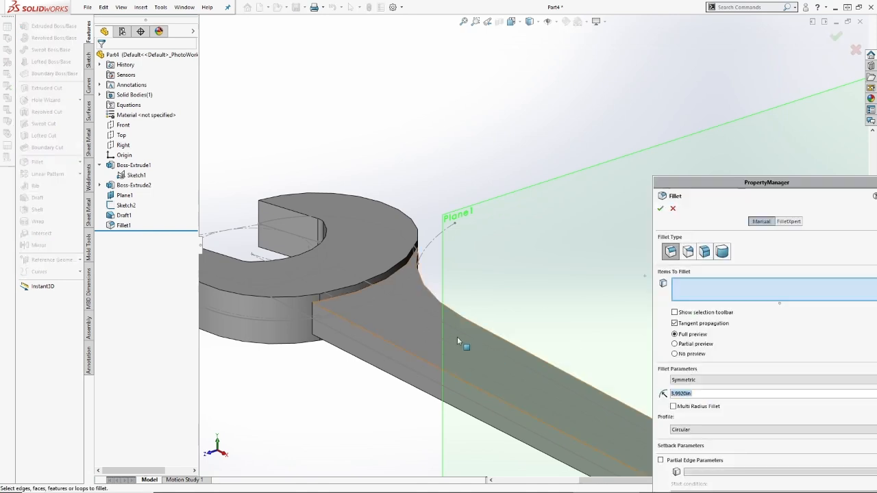
{"action": "left_click", "coordinate": [311, 319]}
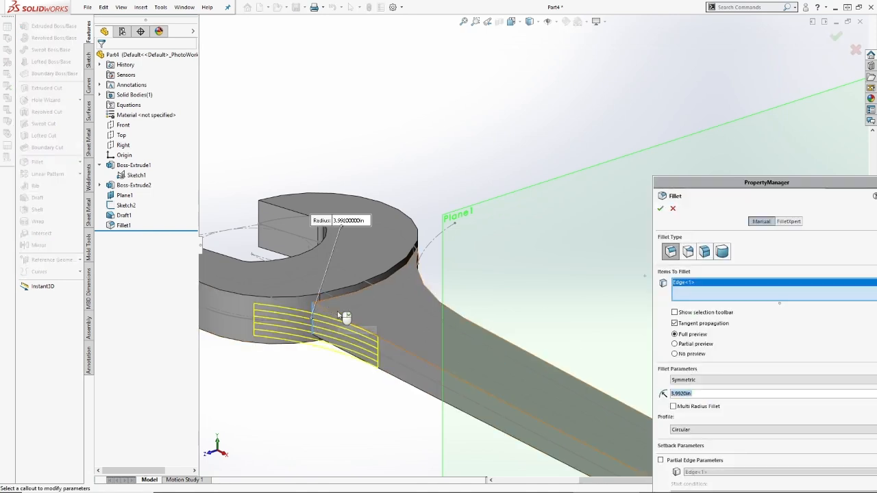
{"action": "type", "text": "1394"}
{"action": "key", "text": "Return"}
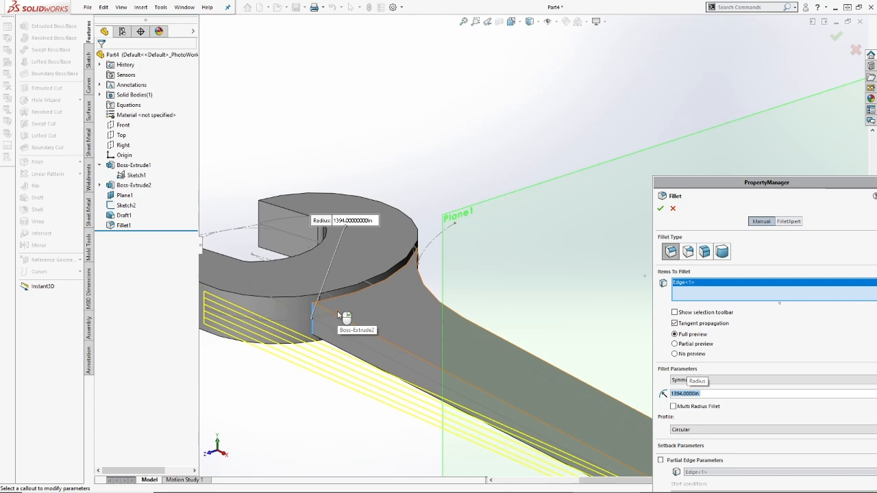
{"action": "type", "text": "1.394"}
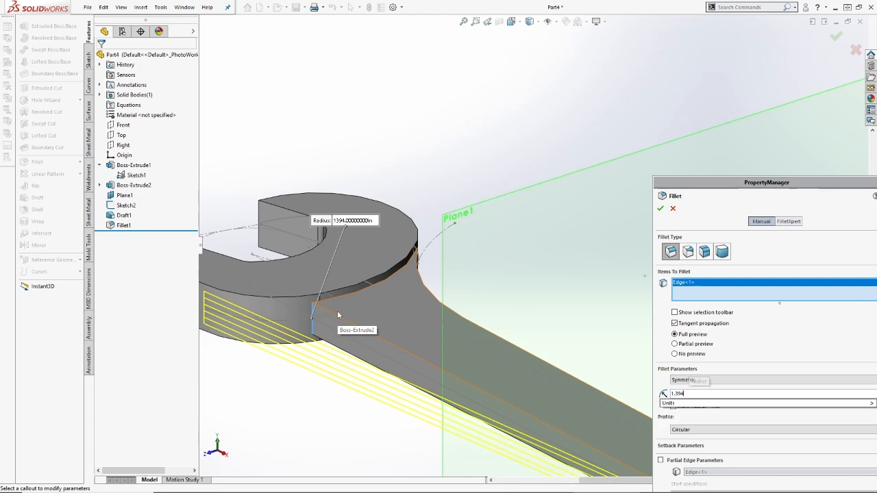
{"action": "key", "text": "Return"}
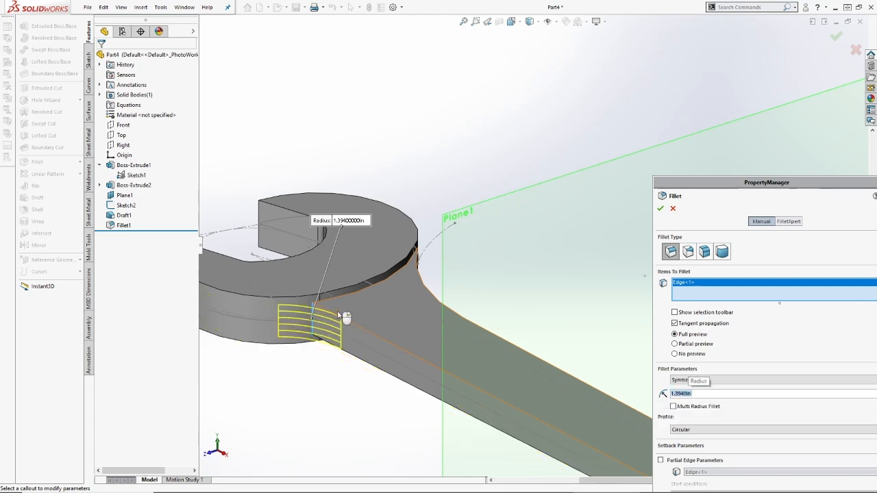
{"action": "left_click", "coordinate": [660, 209]}
Step: Hide Plane1 and Sketch1, and fit the whole spanner in view
{"action": "left_click", "coordinate": [516, 205]}
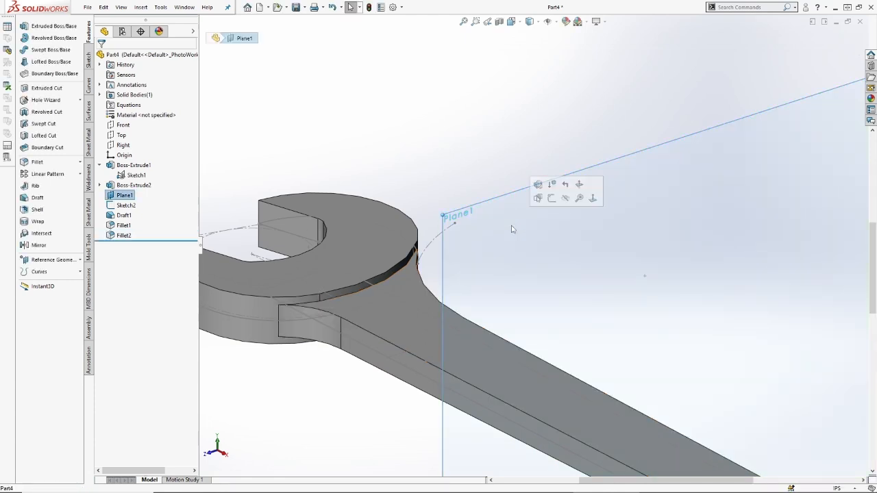
{"action": "left_click", "coordinate": [566, 198]}
{"action": "left_click", "coordinate": [426, 248]}
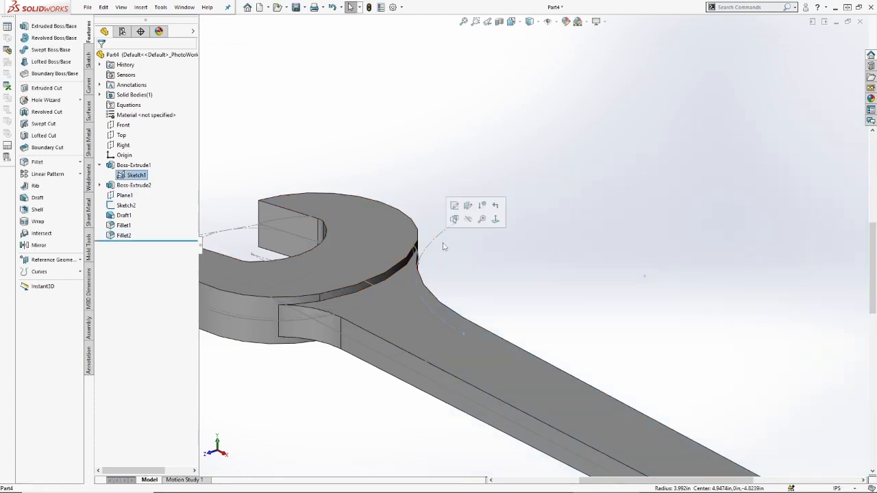
{"action": "left_click", "coordinate": [467, 220]}
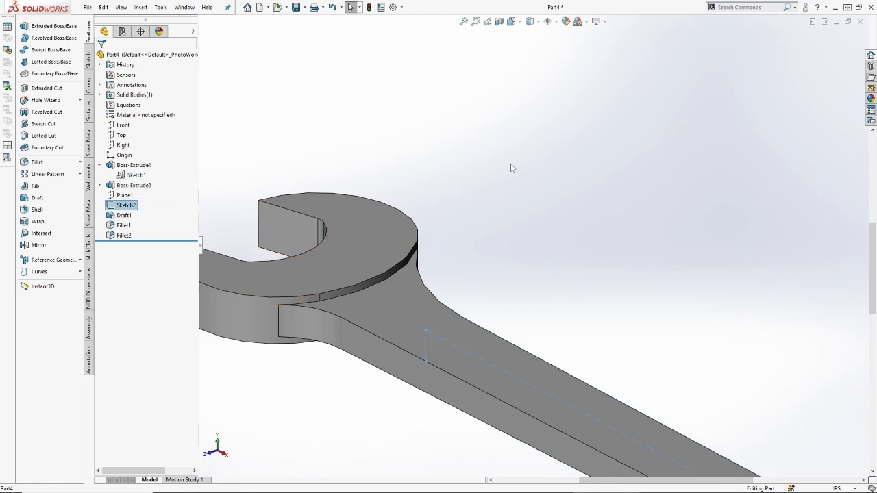
{"action": "key", "text": "f"}
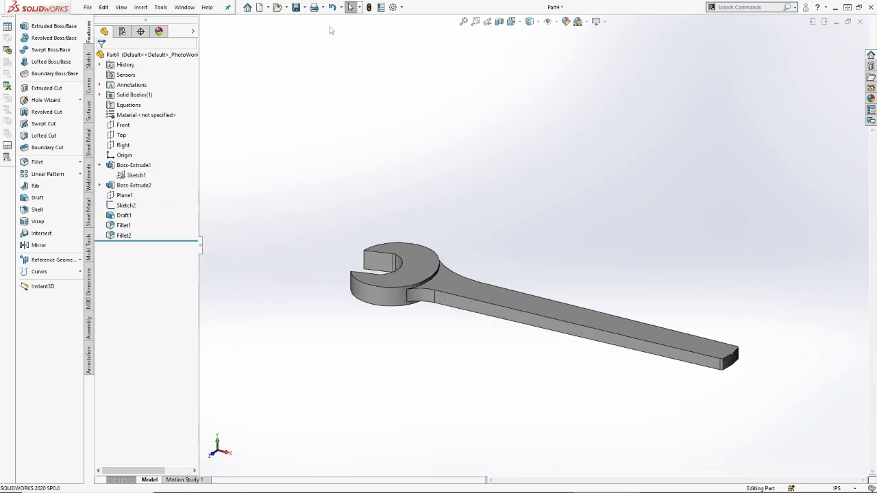
{"action": "left_click", "coordinate": [157, 8]}
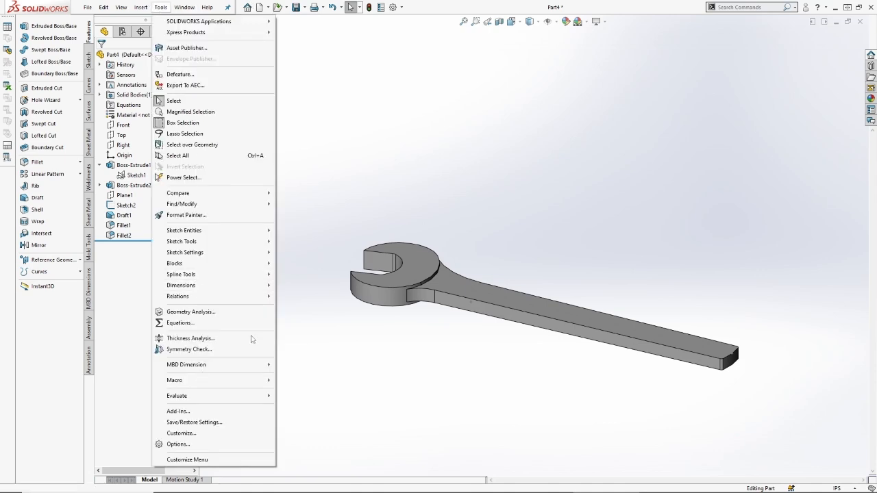
{"action": "left_click", "coordinate": [458, 164]}
Step: Chamfer the jaw's upper and lower outer edges 0.05 in at 45°
{"action": "scroll", "coordinate": [461, 267], "scroll_direction": "down", "scroll_amount": 4}
{"action": "left_click", "coordinate": [80, 162]}
{"action": "left_click", "coordinate": [102, 176]}
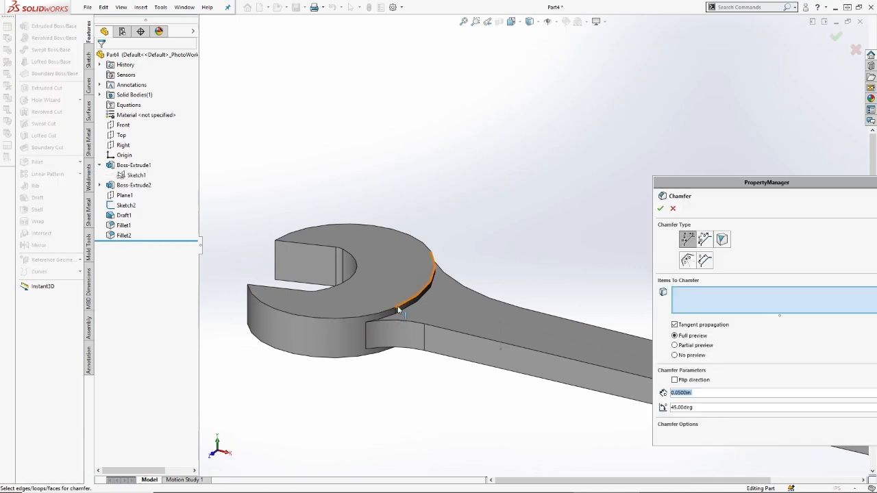
{"action": "left_click", "coordinate": [398, 311]}
{"action": "left_click", "coordinate": [356, 359]}
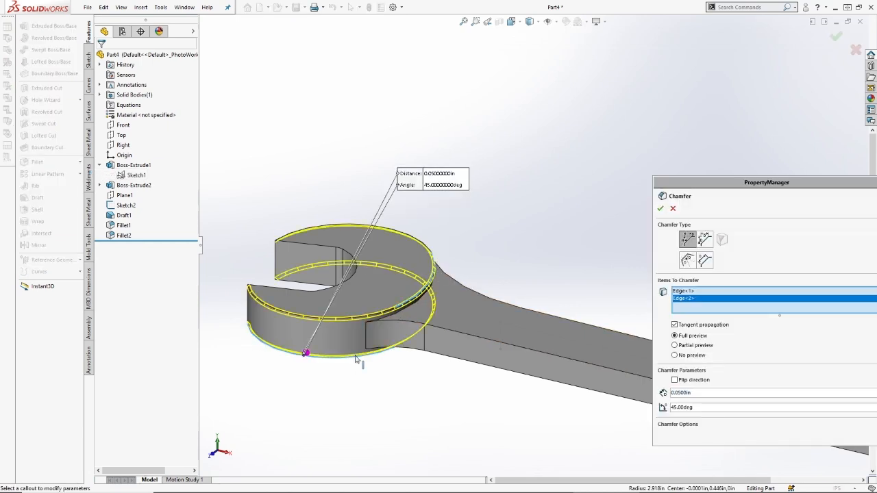
{"action": "left_click", "coordinate": [660, 208]}
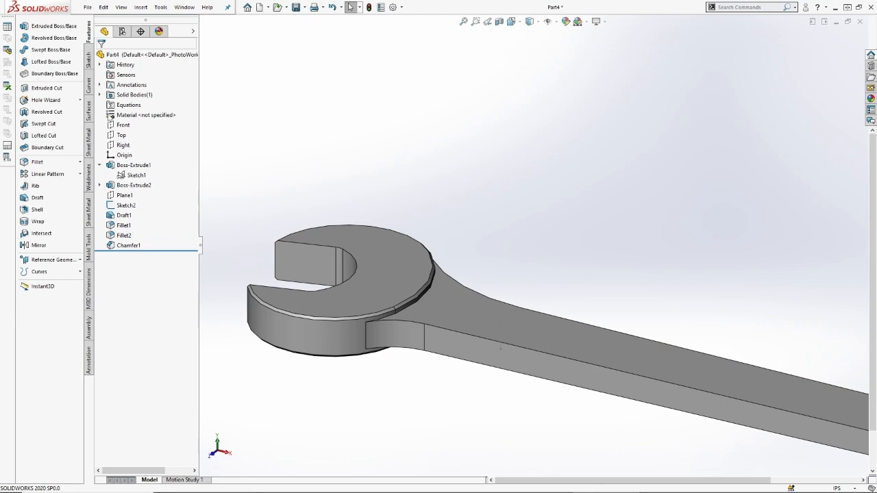
Step: Fillet the handle's upper and lower long edges with a 0.05 in radius, using tangent propagation
{"action": "left_click", "coordinate": [37, 162]}
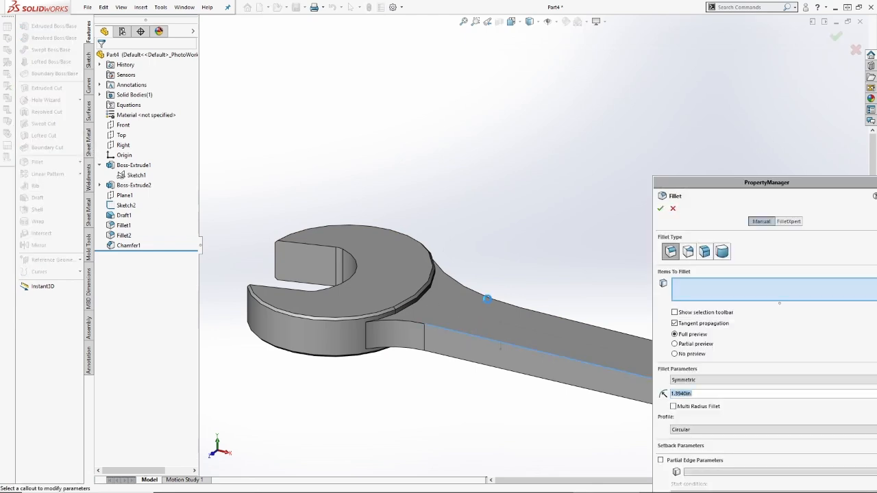
{"action": "left_click", "coordinate": [487, 298]}
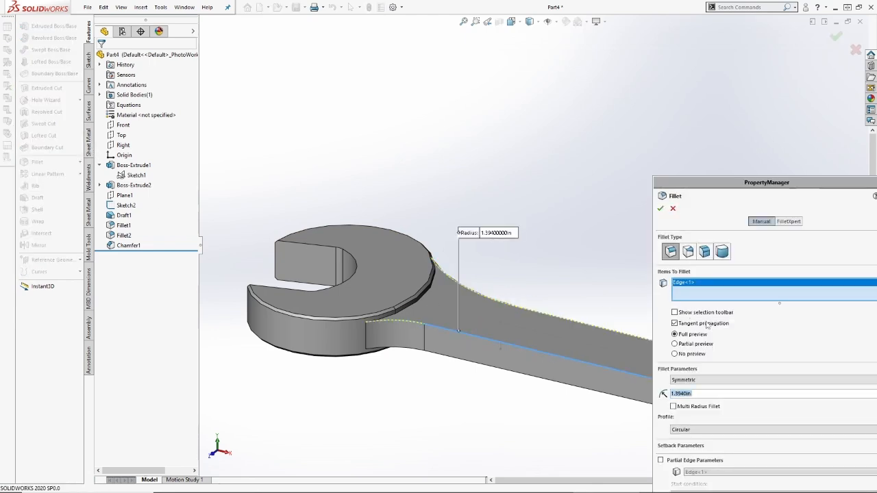
{"action": "type", "text": "0.05"}
{"action": "key", "text": "Return"}
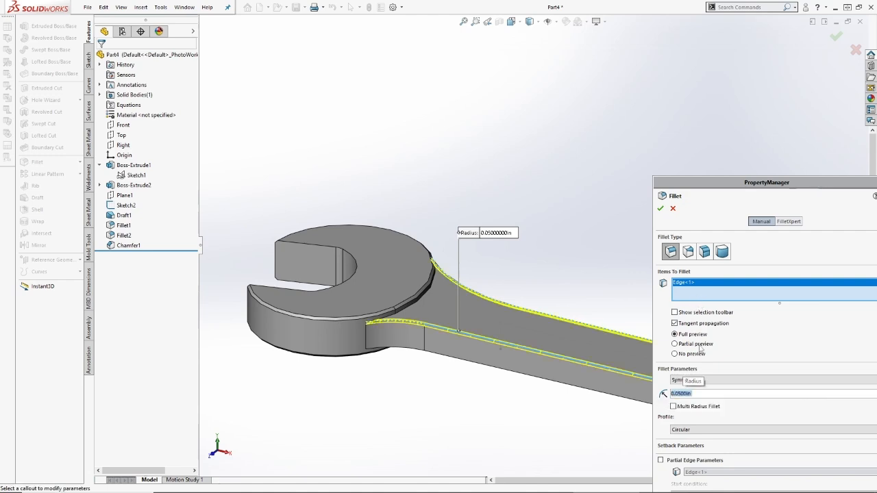
{"action": "left_click", "coordinate": [472, 367]}
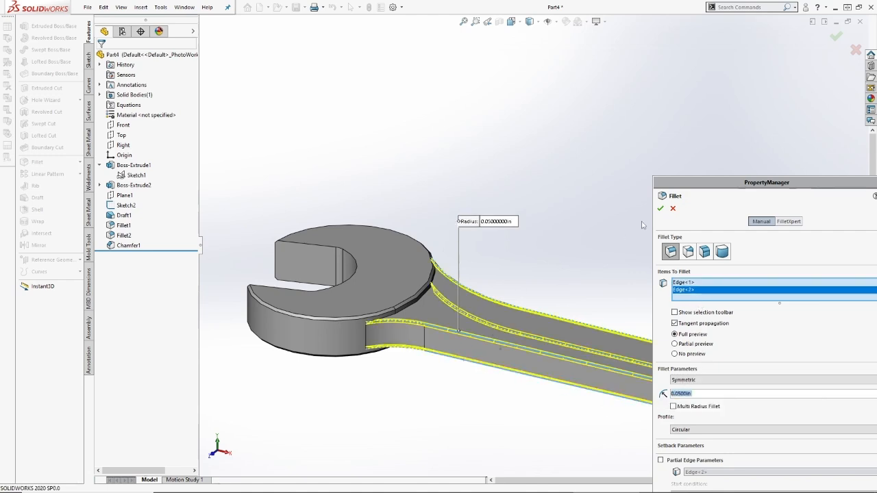
{"action": "left_click", "coordinate": [660, 208]}
Step: Fillet the curved edges where the handle's upper and lower faces meet the jaw with a 0.05 in radius
{"action": "scroll", "coordinate": [446, 288], "scroll_direction": "down", "scroll_amount": 5}
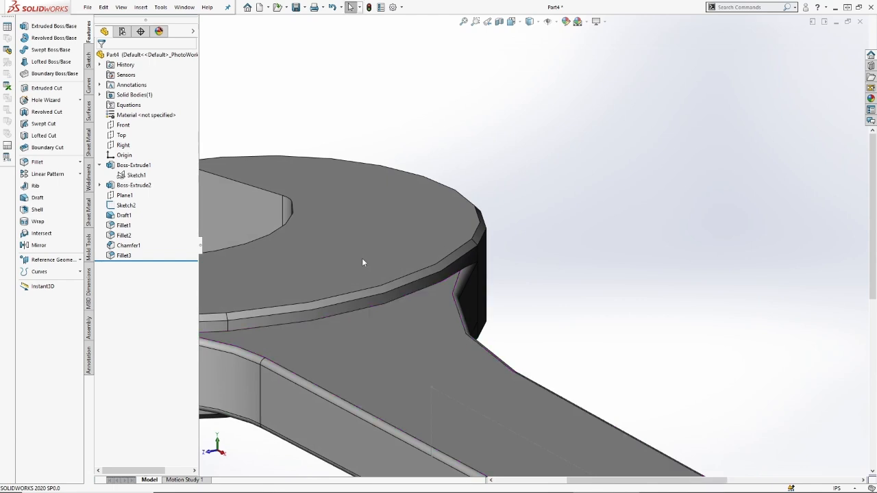
{"action": "left_click", "coordinate": [37, 161]}
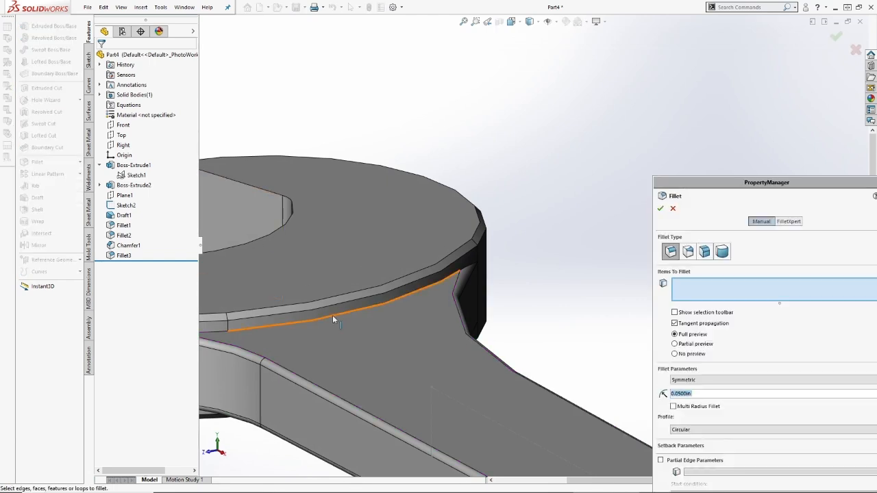
{"action": "left_click", "coordinate": [333, 316]}
{"action": "middle_click_drag", "start_coordinate": [332, 315], "coordinate": [405, 370]}
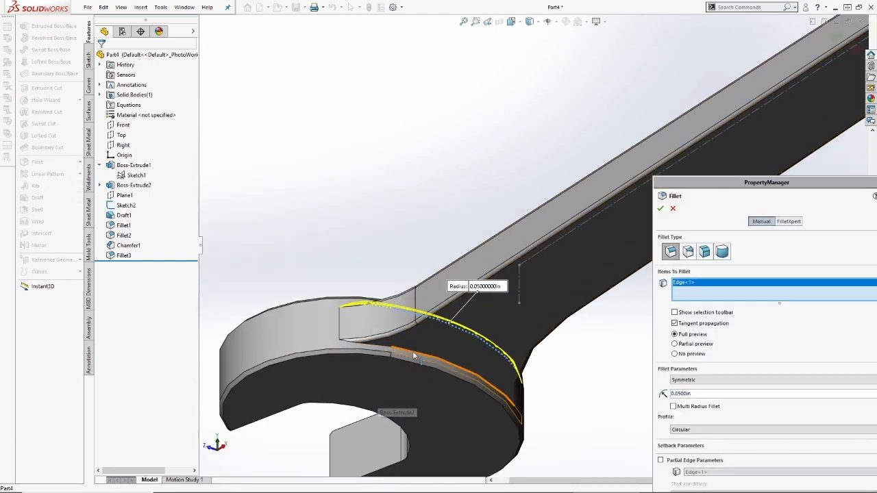
{"action": "left_click", "coordinate": [413, 356]}
{"action": "left_click", "coordinate": [660, 209]}
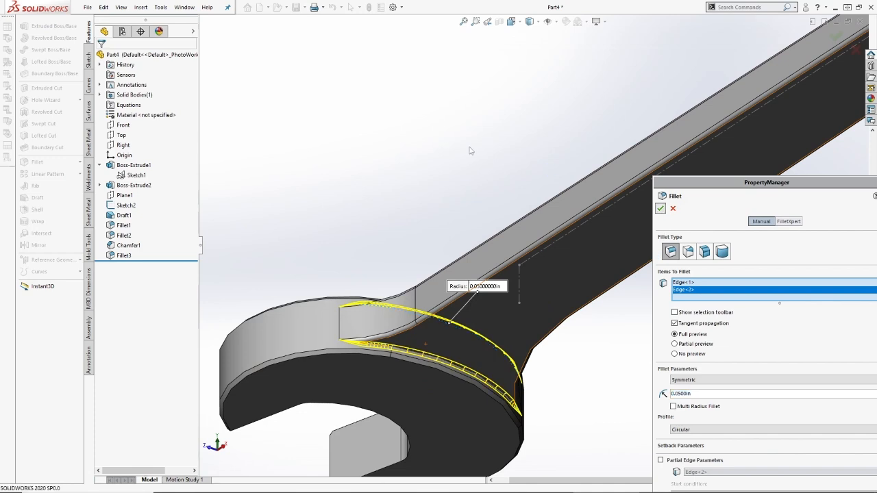
Step: Open the part's equations and dimensions table and rename the Boss-Extrude1 depth dimension D1 as j
{"action": "scroll", "coordinate": [429, 203], "scroll_direction": "up", "scroll_amount": 5}
{"action": "middle_click_drag", "start_coordinate": [428, 203], "coordinate": [485, 323]}
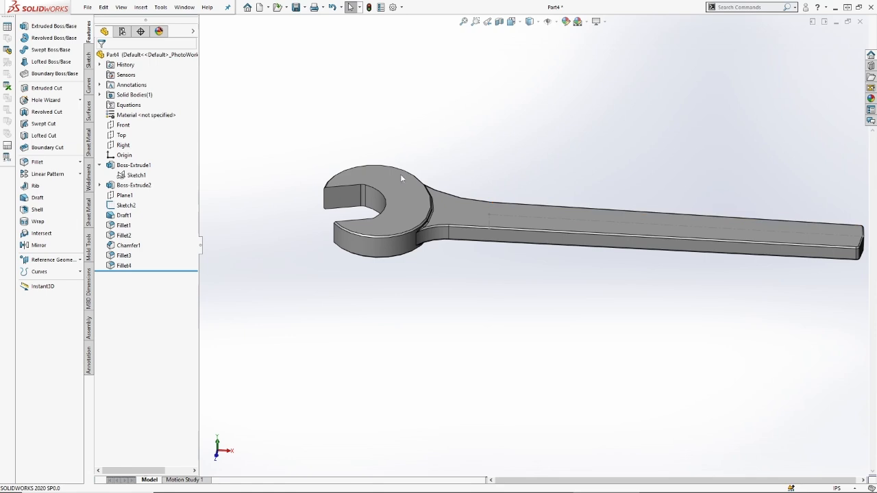
{"action": "left_click", "coordinate": [160, 7]}
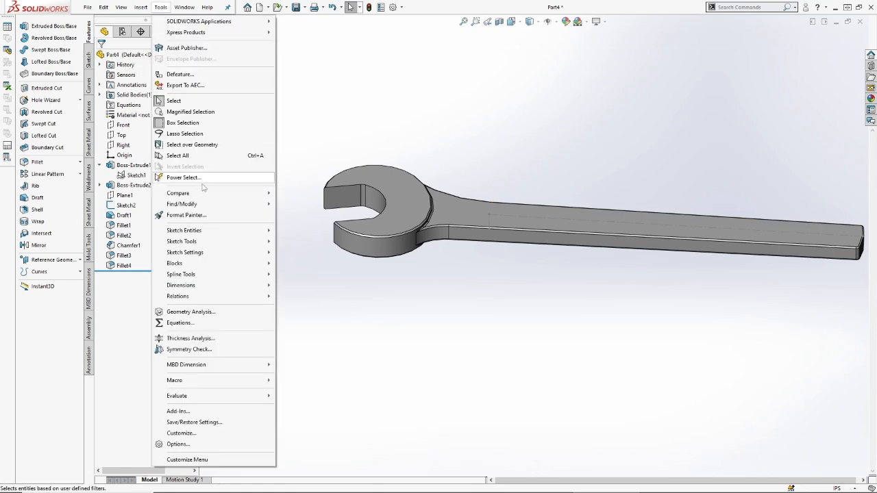
{"action": "left_click", "coordinate": [198, 322]}
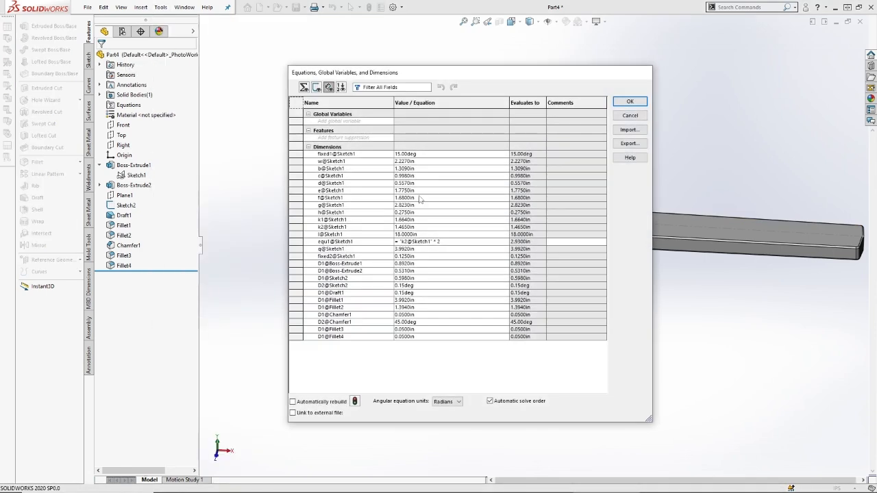
{"action": "left_click", "coordinate": [381, 266]}
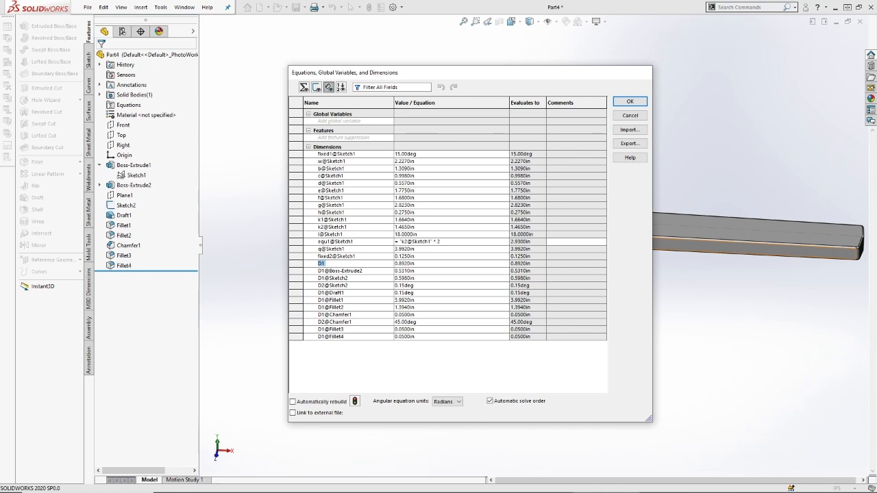
{"action": "type", "text": "j"}
{"action": "key", "text": "Tab"}
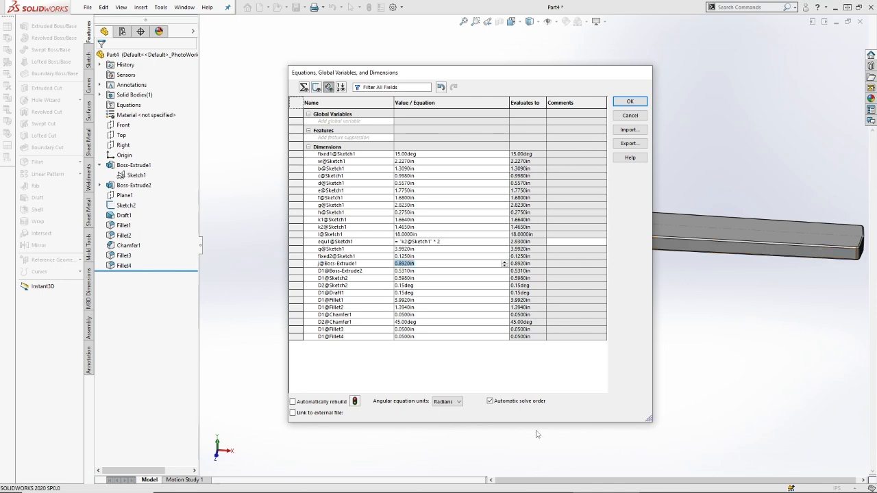
Step: Rename D1@Boss-Extrude2 as n2 and D1@Sketch2 as n1 in the equations table
{"action": "left_click", "coordinate": [373, 272]}
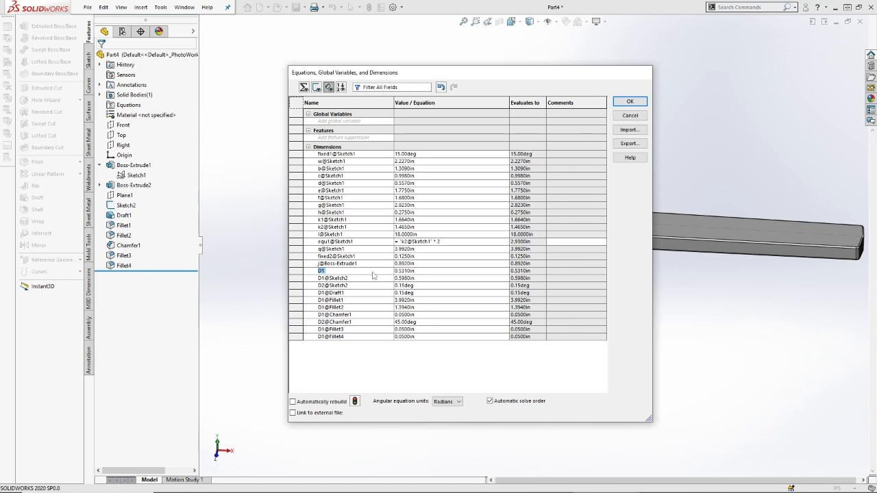
{"action": "type", "text": "n2"}
{"action": "key", "text": "Return"}
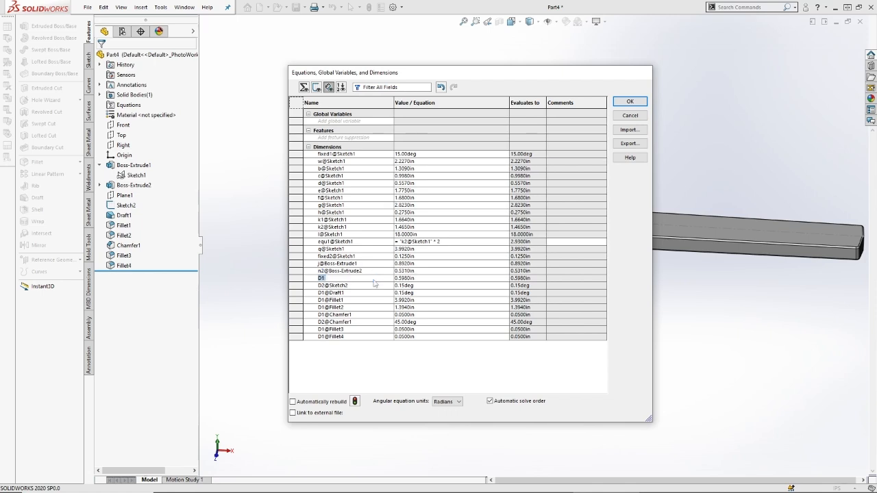
{"action": "type", "text": "n"}
{"action": "key", "text": "Tab"}
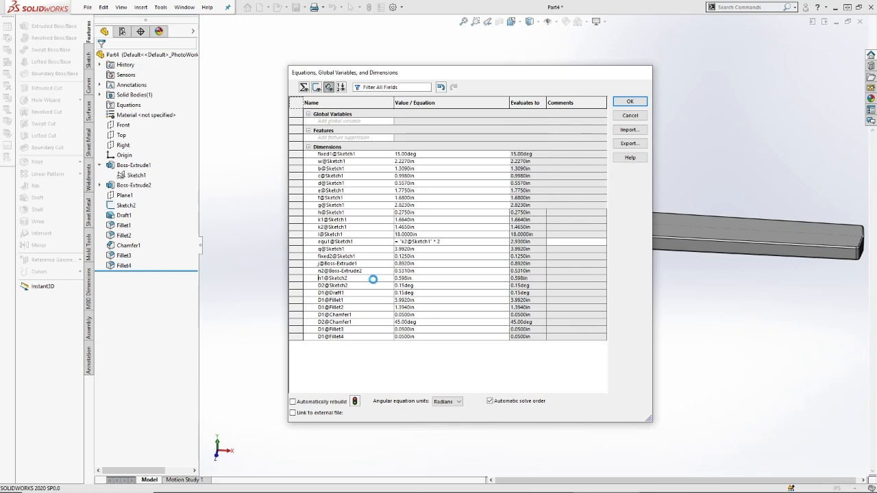
{"action": "key", "text": "Return"}
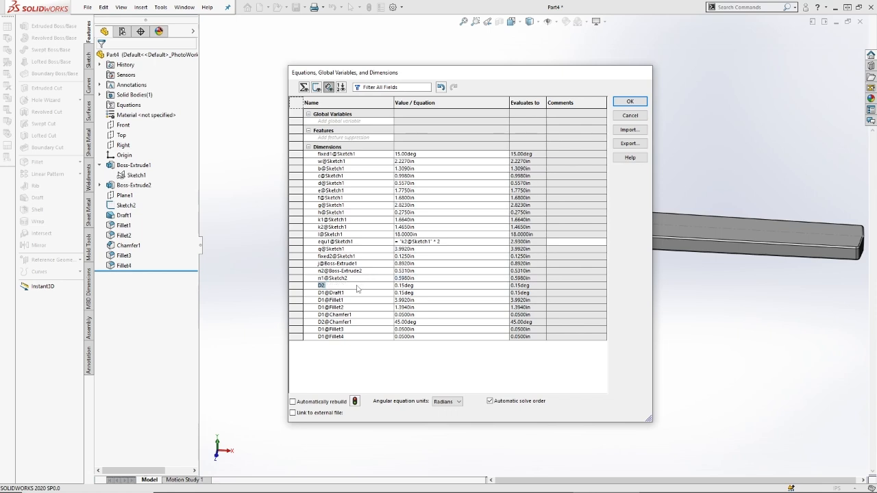
Step: Rename the Sketch2 angle dimension D2 as calc2 in the equations table
{"action": "left_click", "coordinate": [357, 292]}
{"action": "left_click", "coordinate": [357, 281]}
{"action": "left_click", "coordinate": [357, 287]}
{"action": "type", "text": "ra"}
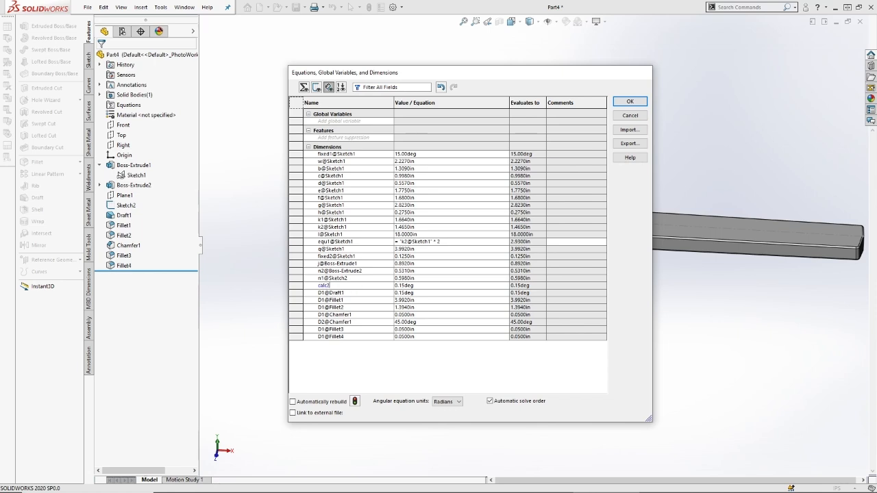
{"action": "key", "text": "Tab"}
Step: Set the Draft1 angle equal to "calc2@Sketch2" with an equation
{"action": "left_click", "coordinate": [361, 295]}
{"action": "key", "text": "Tab"}
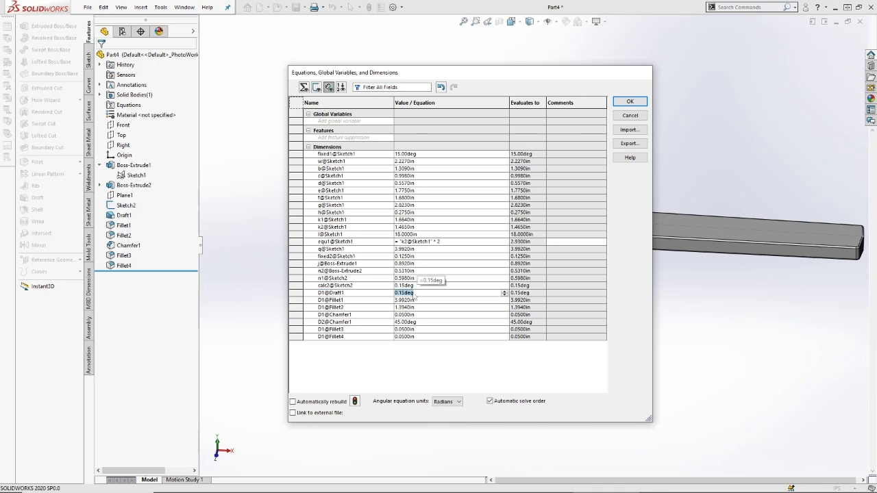
{"action": "type", "text": "="}
{"action": "left_click", "coordinate": [362, 285]}
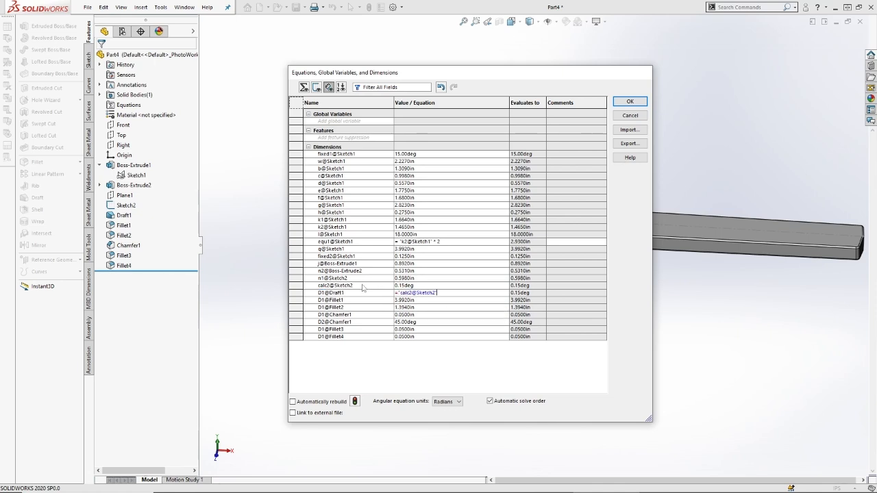
{"action": "key", "text": "Tab"}
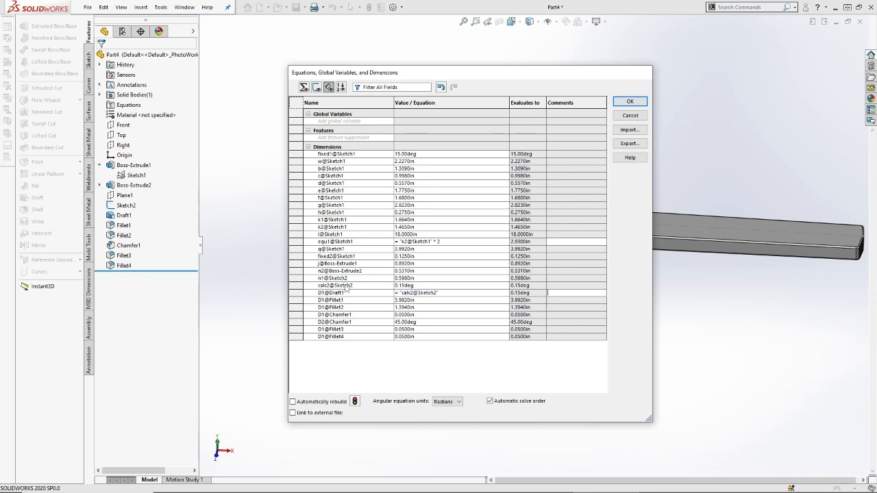
Step: Rename D1@Draft1 as eq1 and D1@Fillet1 as eq2 in the equations table
{"action": "double_click", "coordinate": [354, 287]}
{"action": "double_click", "coordinate": [356, 294]}
{"action": "type", "text": "eq1"}
{"action": "double_click", "coordinate": [356, 300]}
{"action": "type", "text": "eq2"}
Step: Set the Fillet1 radius eq2 equal to "q@Sketch1" with an equation
{"action": "left_click", "coordinate": [403, 306]}
{"action": "double_click", "coordinate": [411, 301]}
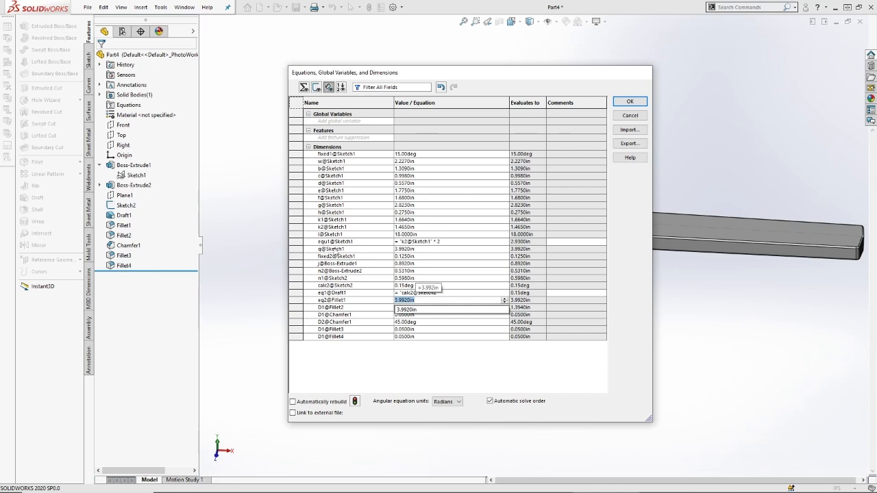
{"action": "left_click", "coordinate": [333, 248]}
{"action": "left_click", "coordinate": [412, 301]}
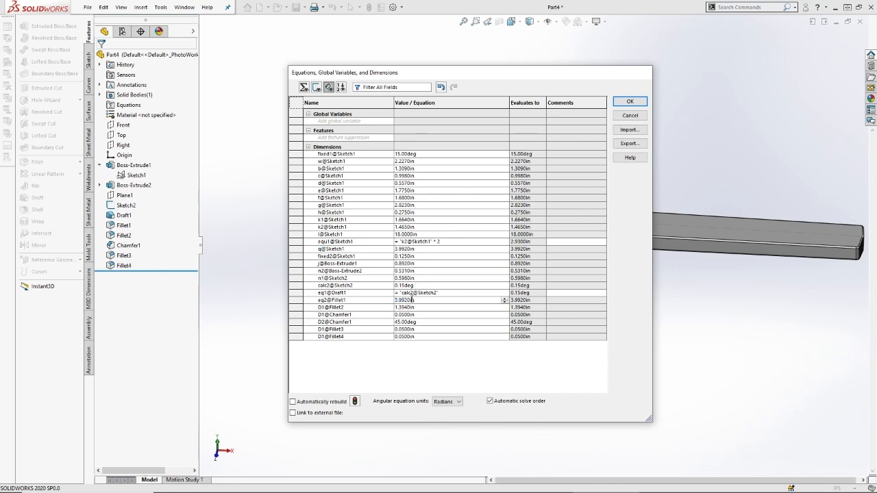
{"action": "double_click", "coordinate": [413, 301]}
{"action": "type", "text": "="}
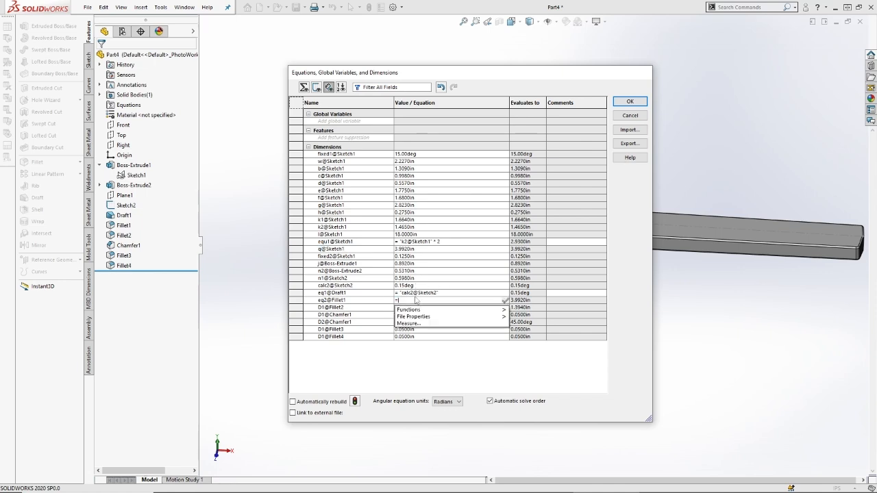
{"action": "left_click", "coordinate": [330, 248]}
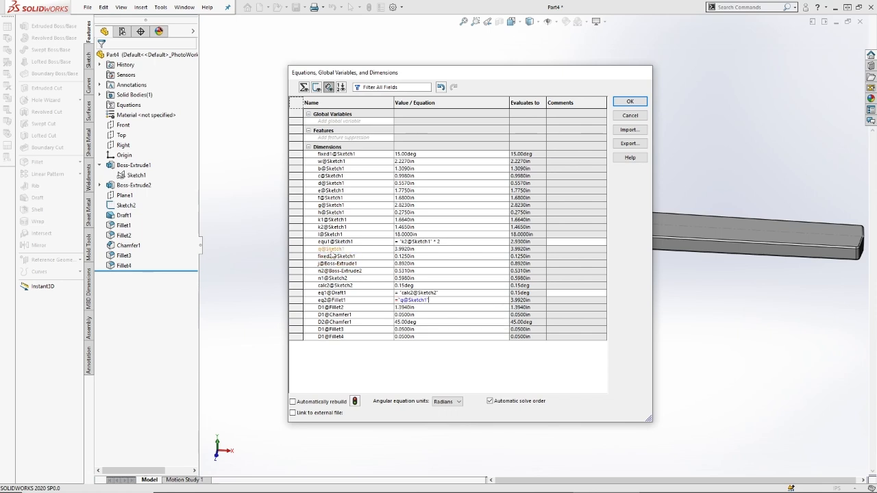
{"action": "key", "text": "Tab"}
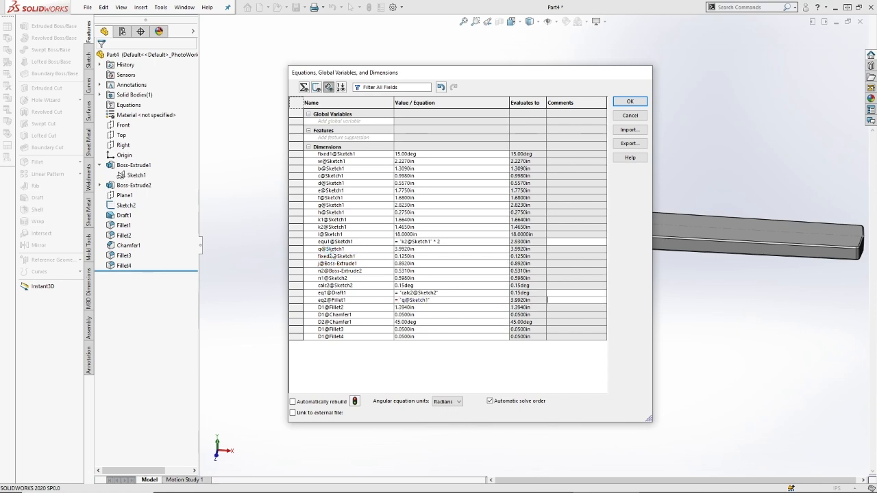
Step: Rename the Fillet2 radius dimension as r and apply the changes in the equations table
{"action": "double_click", "coordinate": [356, 308]}
{"action": "type", "text": "f"}
{"action": "key", "text": "Tab"}
{"action": "double_click", "coordinate": [355, 316]}
{"action": "left_click", "coordinate": [630, 101]}
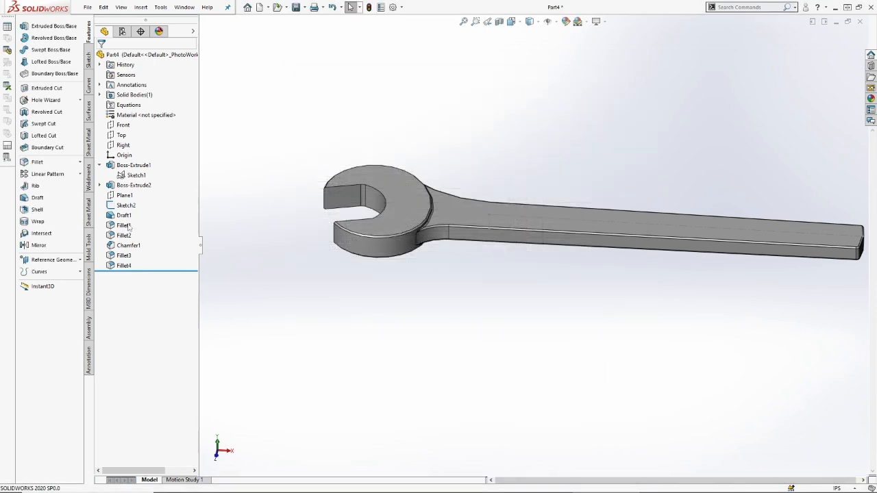
Step: In Sketch1, dimension the gap between the jaw's lower outer arc and the R1.6800 construction arc, and exit the sketch
{"action": "left_click", "coordinate": [130, 175]}
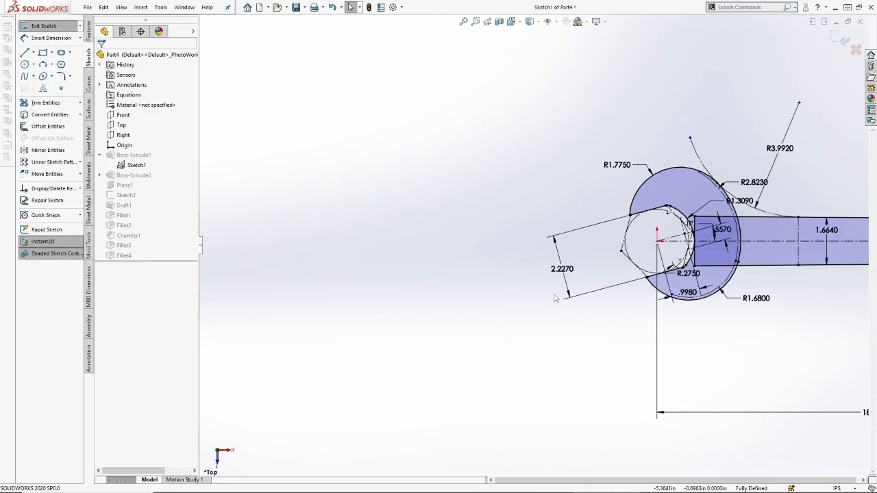
{"action": "scroll", "coordinate": [783, 313], "scroll_direction": "up", "scroll_amount": 2}
{"action": "scroll", "coordinate": [784, 314], "scroll_direction": "down", "scroll_amount": 4}
{"action": "scroll", "coordinate": [548, 189], "scroll_direction": "down", "scroll_amount": 3}
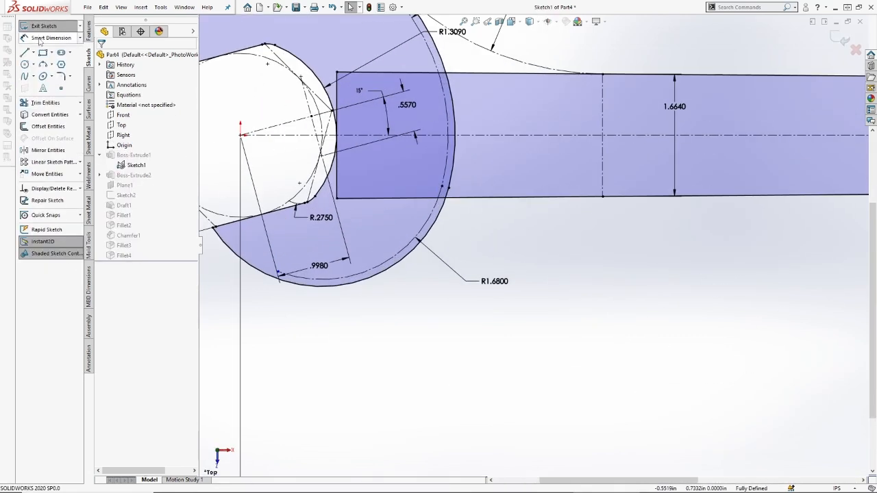
{"action": "left_click", "coordinate": [40, 39]}
{"action": "left_click", "coordinate": [437, 223]}
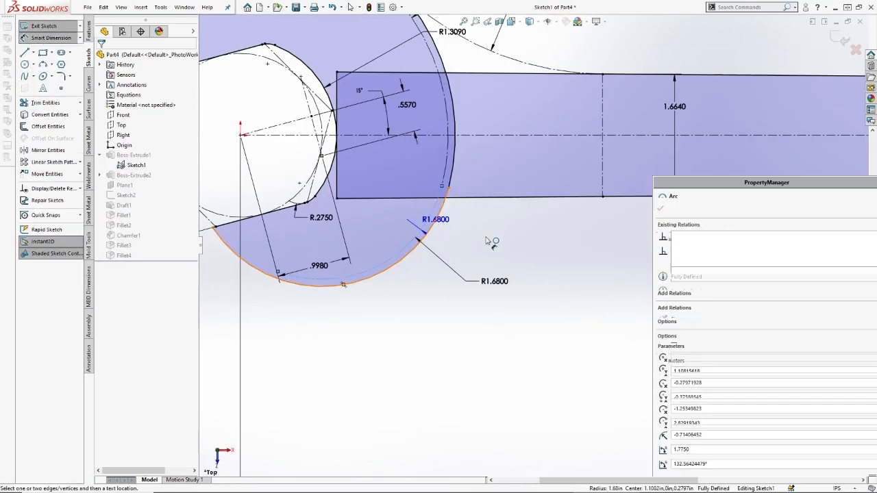
{"action": "left_click", "coordinate": [495, 242]}
{"action": "left_click", "coordinate": [701, 180]}
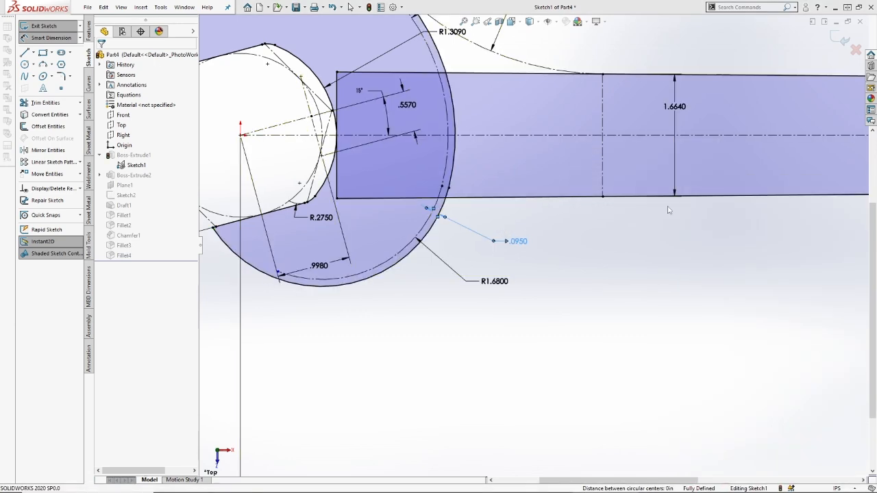
{"action": "key", "text": "Escape"}
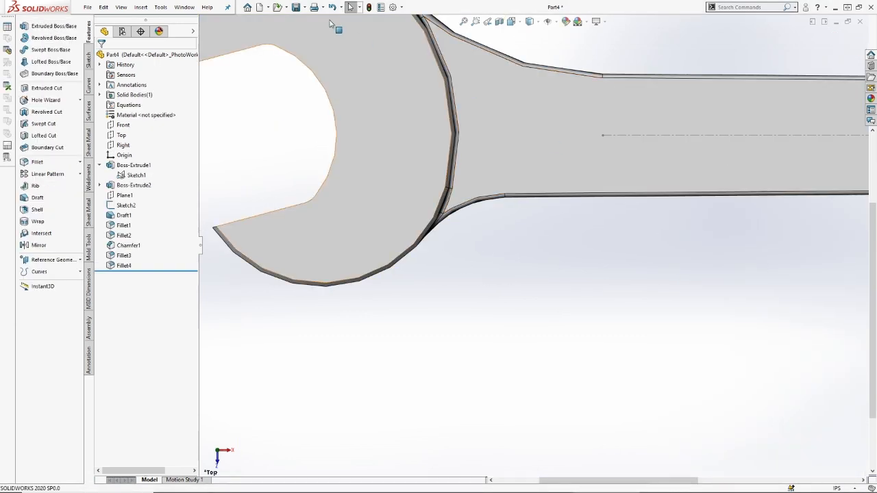
Step: Reopen the equations table and rename the new arc gap dimension D1@Sketch1 as calc1
{"action": "left_click", "coordinate": [160, 7]}
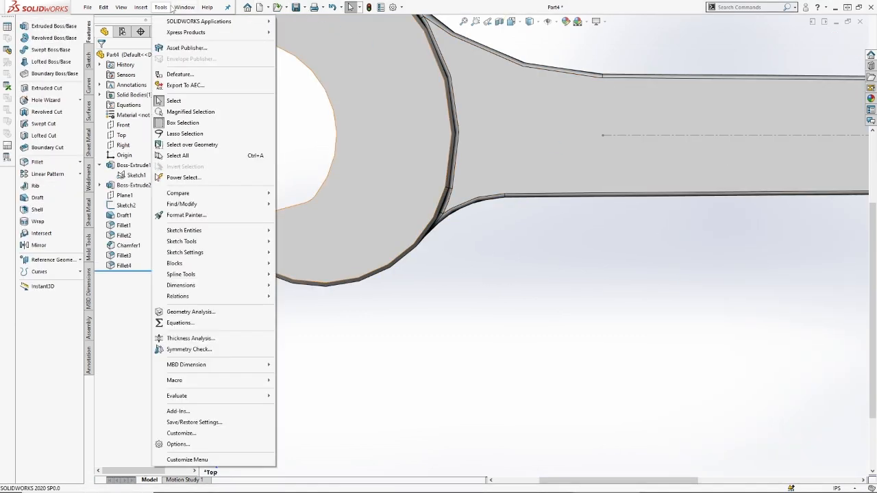
{"action": "left_click", "coordinate": [195, 313]}
{"action": "key", "text": "Escape"}
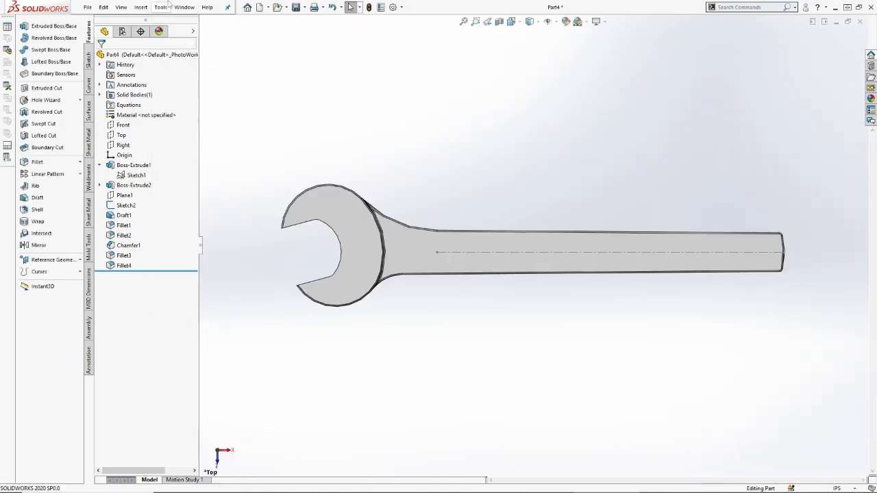
{"action": "left_click", "coordinate": [160, 6]}
{"action": "left_click", "coordinate": [192, 323]}
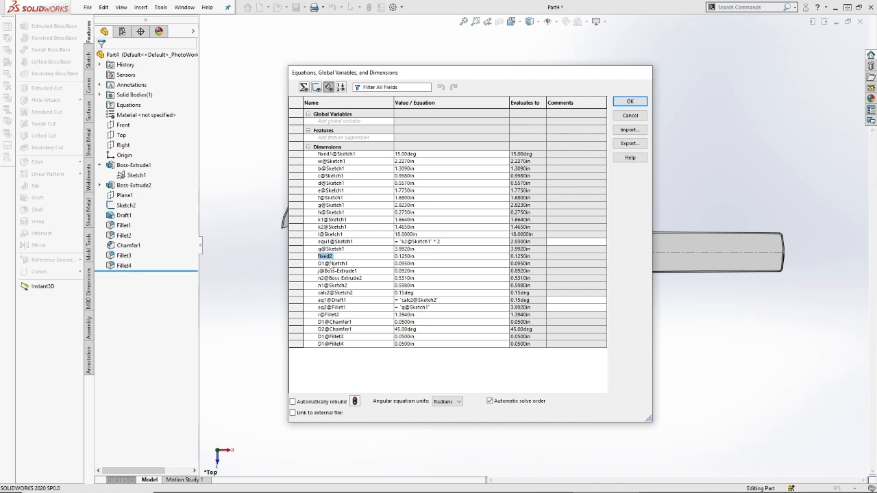
{"action": "left_click", "coordinate": [331, 264]}
{"action": "type", "text": "d"}
{"action": "type", "text": "ca"}
{"action": "type", "text": "lc1"}
{"action": "key", "text": "Tab"}
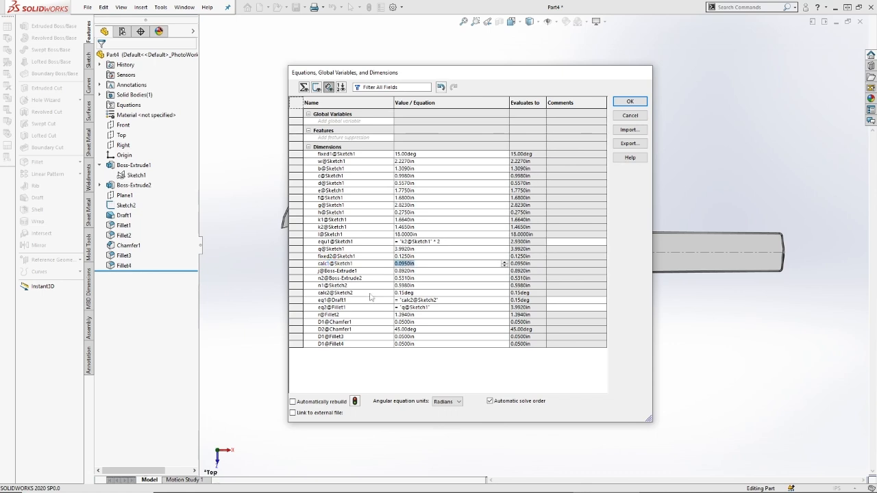
Step: Set the Chamfer1 distance equal to "calc1@Sketch1" and rename that dimension as eq3
{"action": "left_click", "coordinate": [419, 322]}
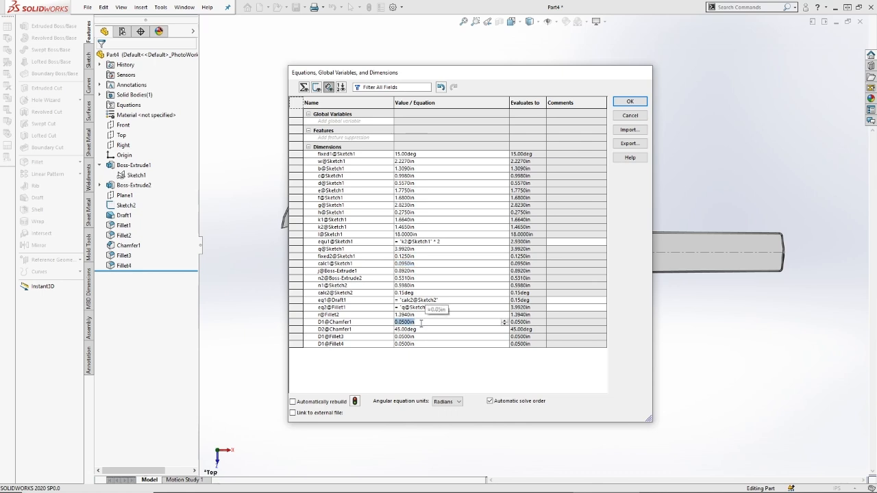
{"action": "type", "text": "="}
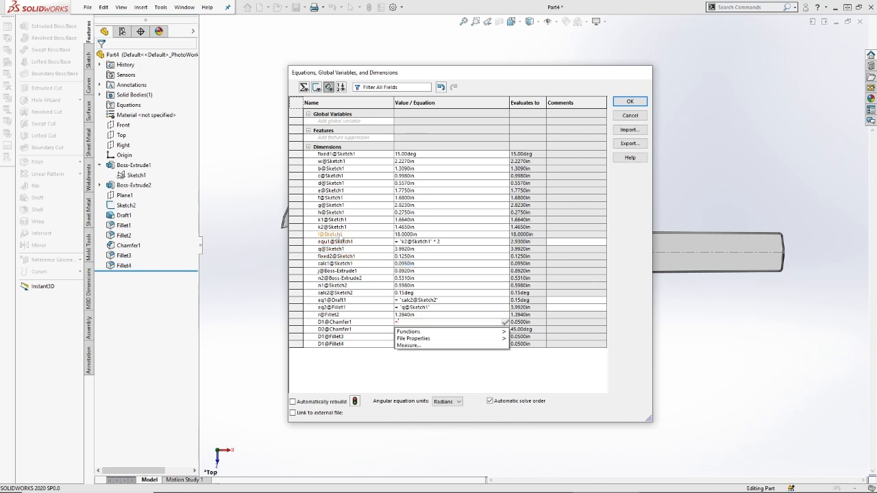
{"action": "left_click", "coordinate": [345, 266]}
{"action": "key", "text": "Tab"}
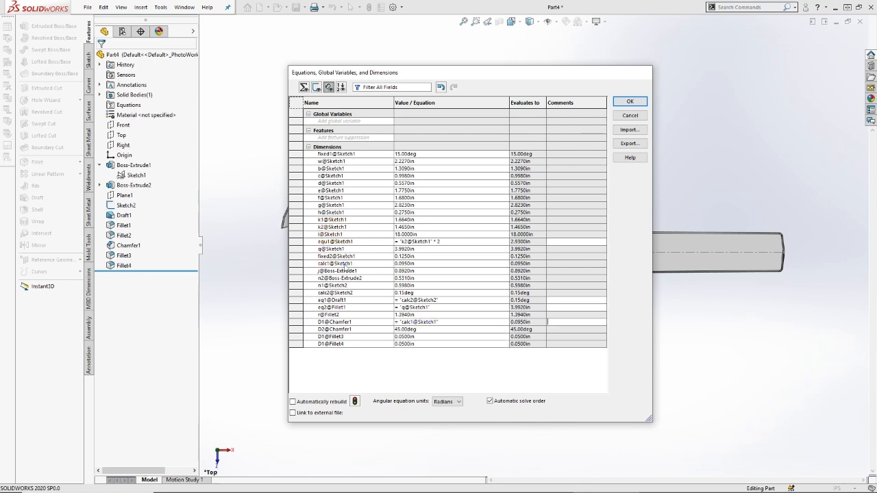
{"action": "left_click", "coordinate": [346, 324]}
{"action": "type", "text": "eq3"}
{"action": "key", "text": "Tab"}
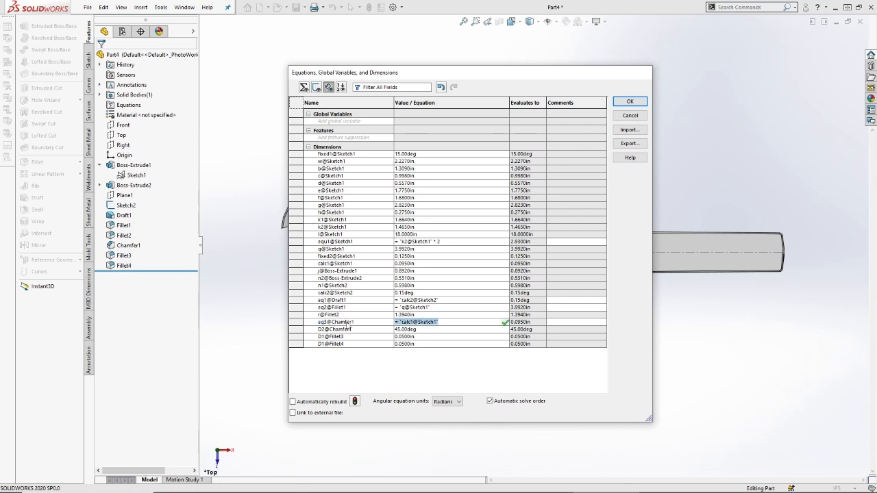
Step: Rename the Chamfer1 angle as fixed3, the Fillet3 radius as eq4 and the Fillet4 radius as eq5
{"action": "left_click", "coordinate": [347, 335]}
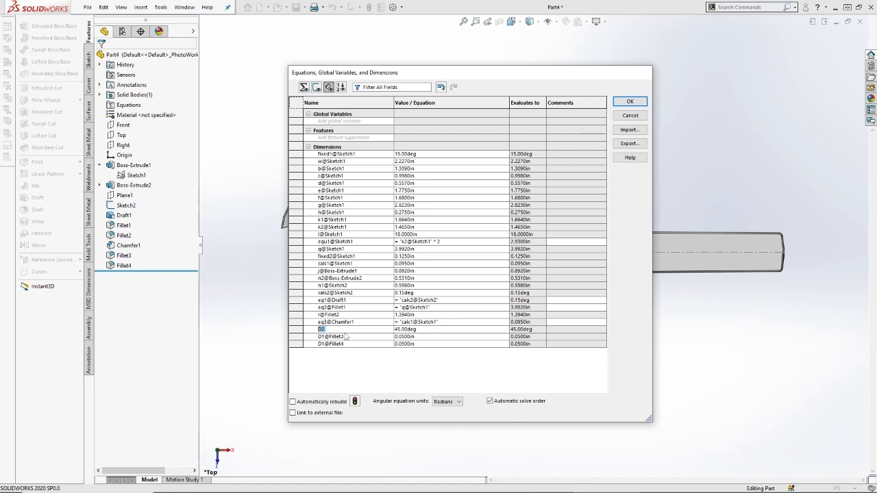
{"action": "type", "text": "fixed3"}
{"action": "key", "text": "Tab"}
{"action": "left_click", "coordinate": [345, 338]}
{"action": "type", "text": "eq4"}
{"action": "left_click", "coordinate": [348, 343]}
{"action": "type", "text": "e"}
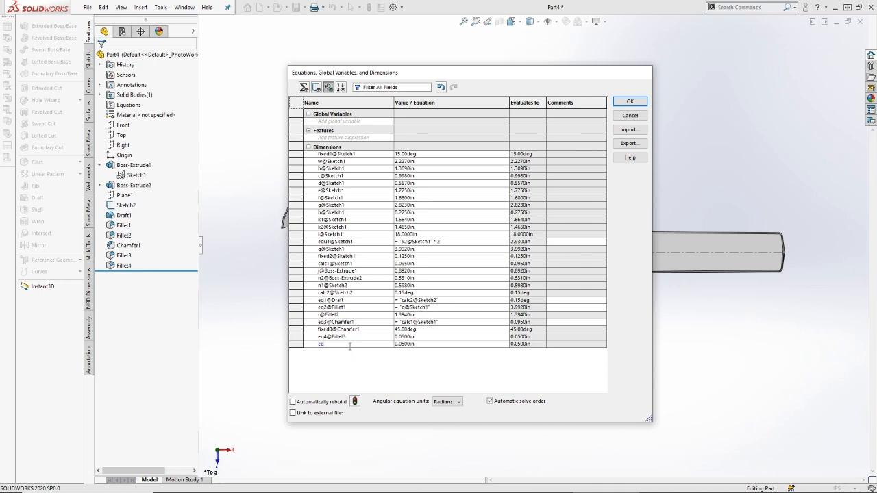
Step: Set the Fillet3 and Fillet4 radii eq4 and eq5 equal to "calc1@Sketch1" and accept the equations
{"action": "left_click", "coordinate": [420, 337]}
{"action": "type", "text": "="}
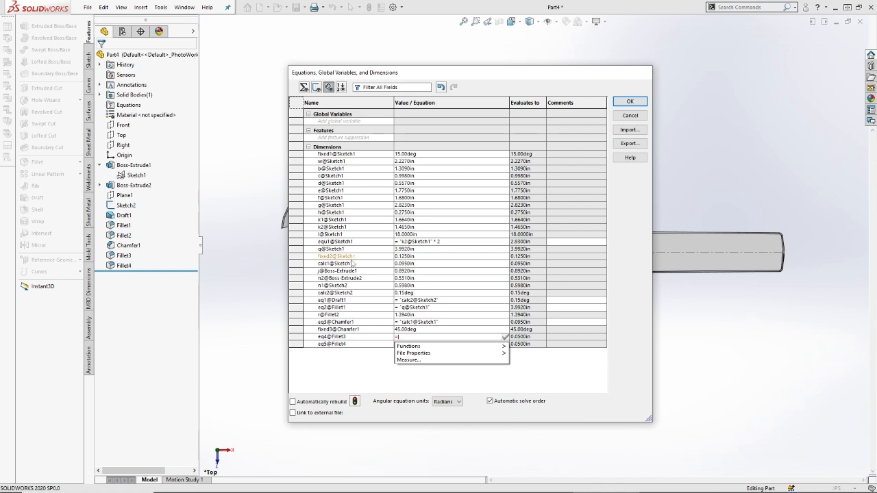
{"action": "left_click", "coordinate": [330, 263]}
{"action": "key", "text": "Tab"}
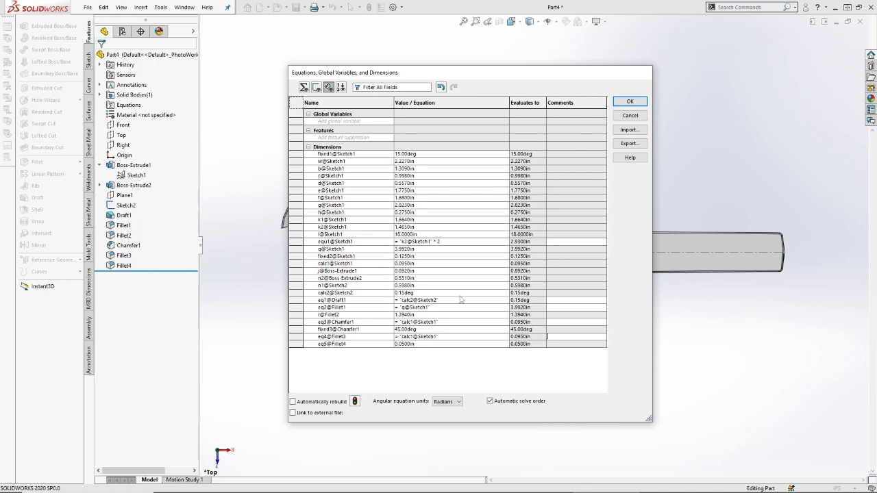
{"action": "left_click", "coordinate": [462, 345]}
{"action": "type", "text": "="}
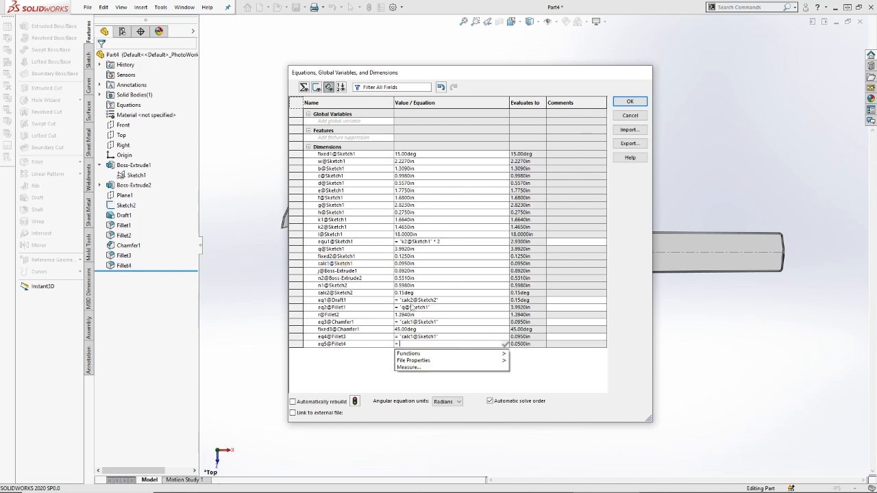
{"action": "left_click", "coordinate": [335, 263]}
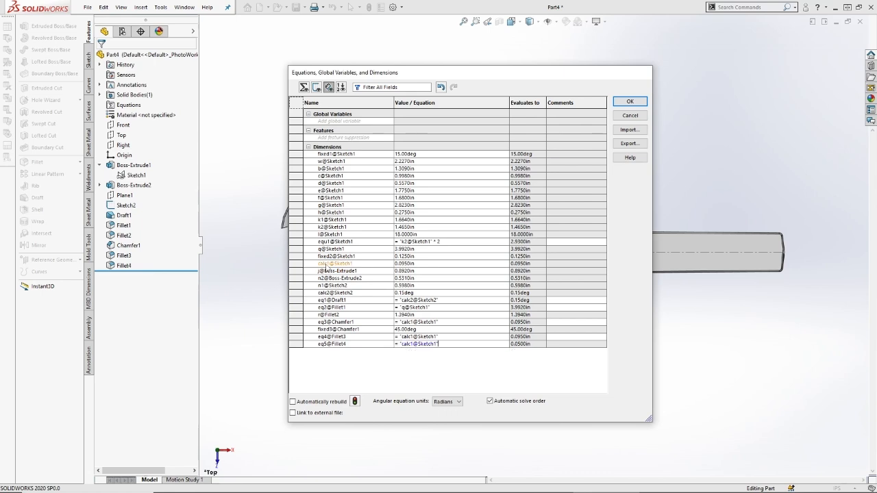
{"action": "left_click", "coordinate": [629, 102]}
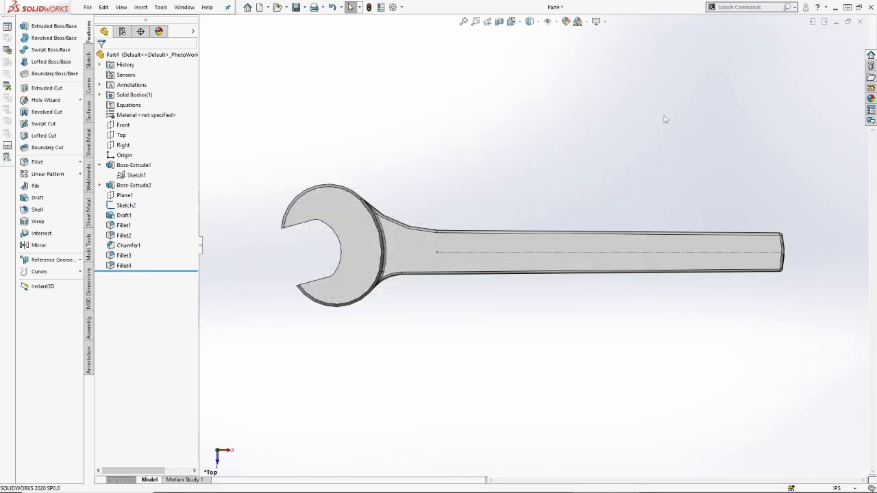
Step: Hide Sketch2 so its centreline along the spanner handle is not displayed
{"action": "key", "text": "ctrl+7"}
{"action": "left_click", "coordinate": [525, 250]}
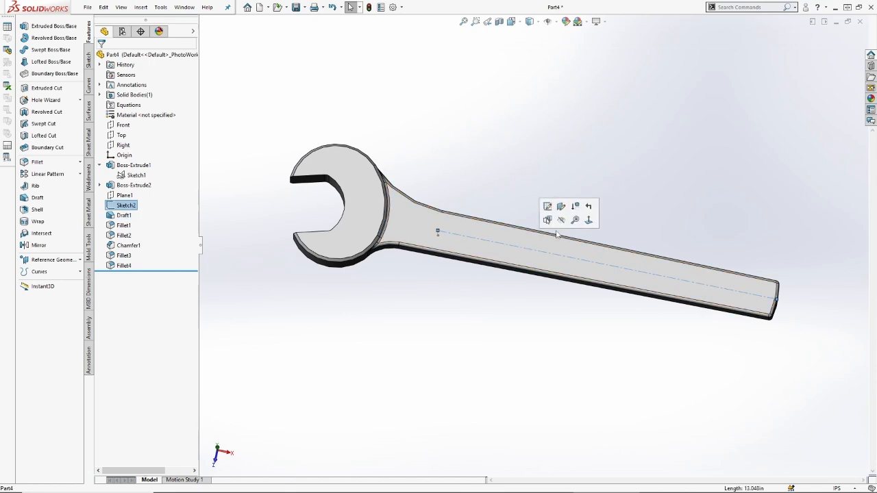
{"action": "key", "text": "Escape"}
{"action": "middle_click_drag", "start_coordinate": [523, 270], "coordinate": [512, 163]}
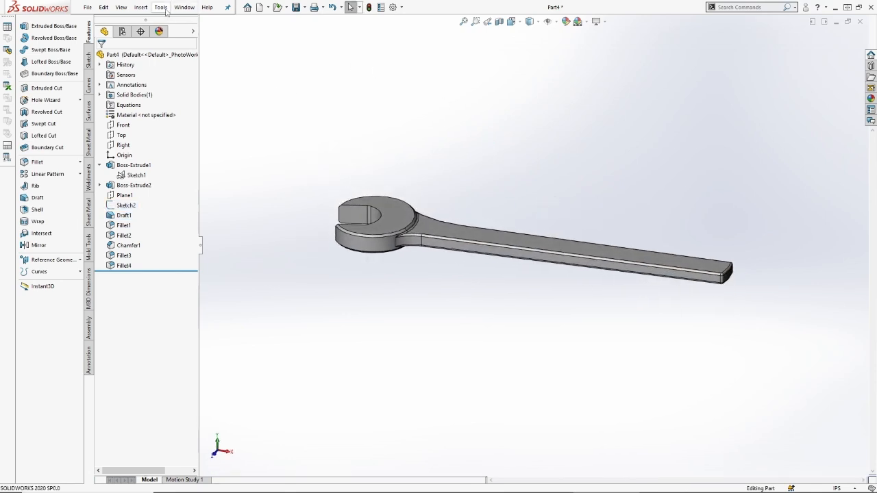
Step: Insert an auto-created design table that allows model edits to update it
{"action": "left_click", "coordinate": [140, 7]}
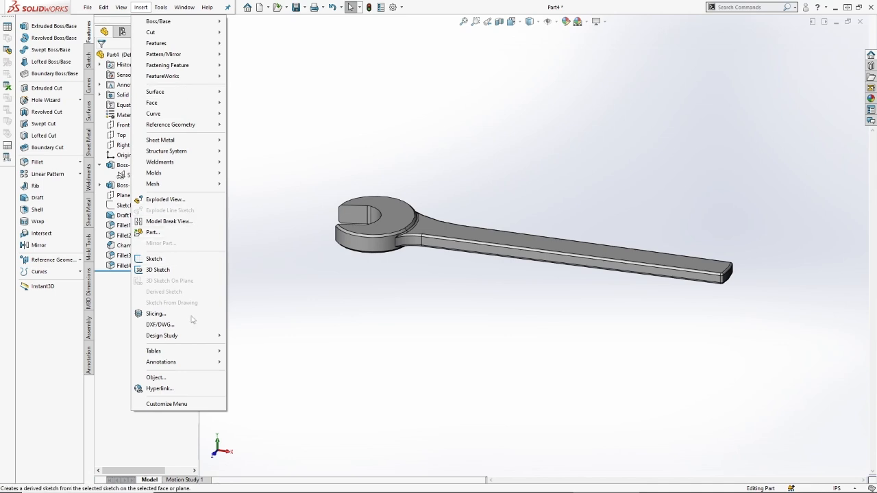
{"action": "mouse_move", "coordinate": [179, 351]}
{"action": "left_click", "coordinate": [234, 361]}
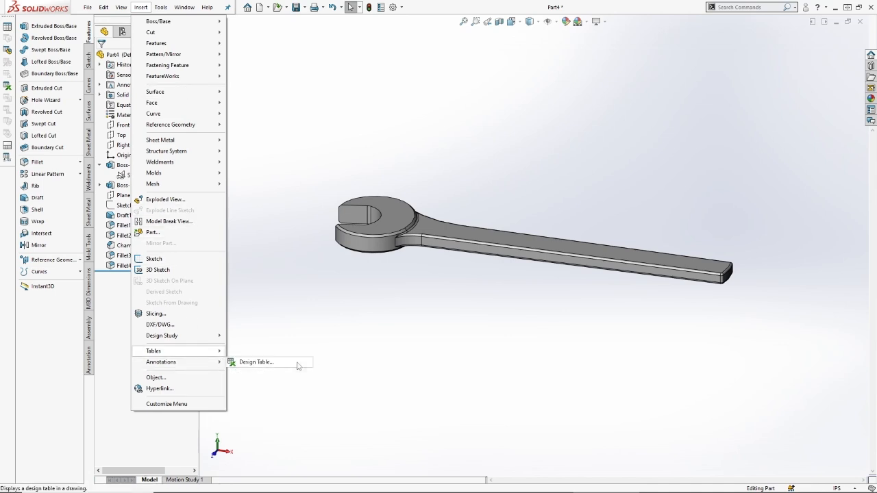
{"action": "left_click_drag", "start_coordinate": [746, 189], "coordinate": [507, 103]}
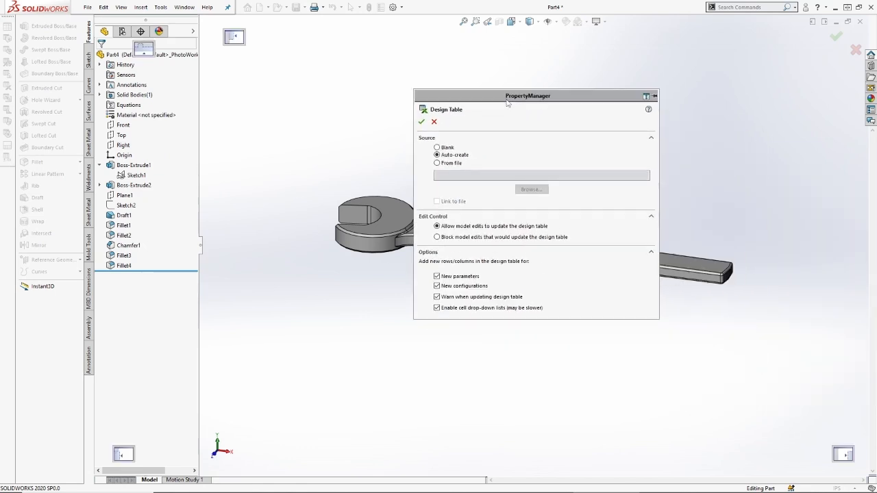
{"action": "left_click", "coordinate": [422, 121]}
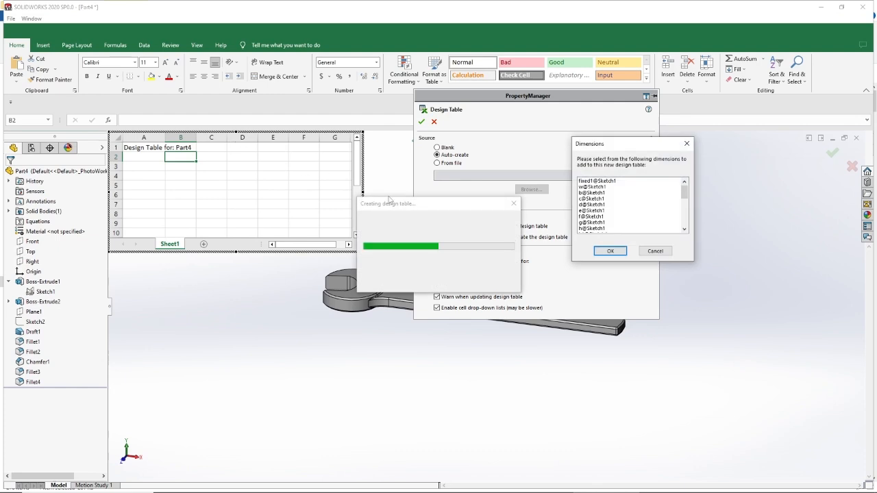
Step: Select the Sketch1 dimensions w, b, c, d, e, f, g, h, k1, k2 and l for the design table
{"action": "left_click", "coordinate": [597, 187]}
{"action": "left_click", "coordinate": [592, 192], "text": "shift"}
{"action": "left_click", "coordinate": [590, 205], "text": "shift"}
{"action": "left_click", "coordinate": [586, 210], "text": "shift"}
{"action": "left_click", "coordinate": [586, 217], "text": "shift"}
{"action": "left_click", "coordinate": [587, 222], "text": "shift"}
{"action": "left_click", "coordinate": [588, 228], "text": "shift"}
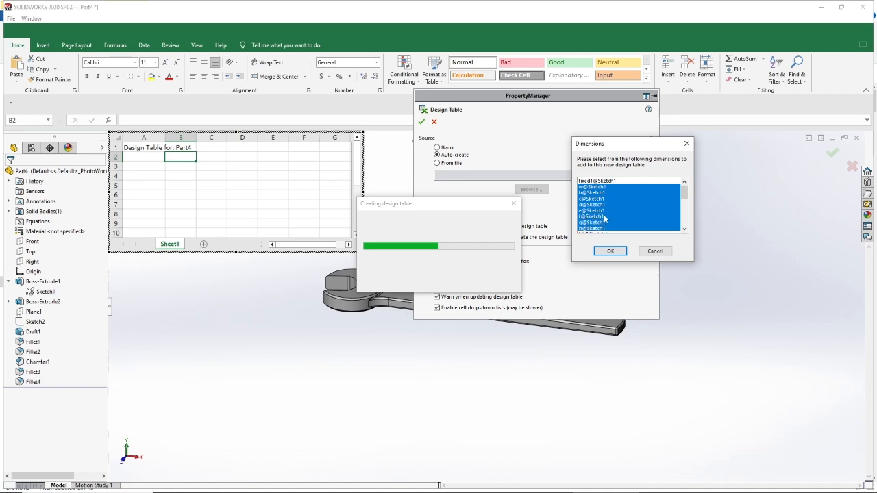
{"action": "scroll", "coordinate": [605, 218], "scroll_direction": "down", "scroll_amount": 2}
{"action": "left_click", "coordinate": [590, 199], "text": "shift"}
{"action": "left_click", "coordinate": [592, 204], "text": "shift"}
{"action": "left_click", "coordinate": [593, 211], "text": "shift"}
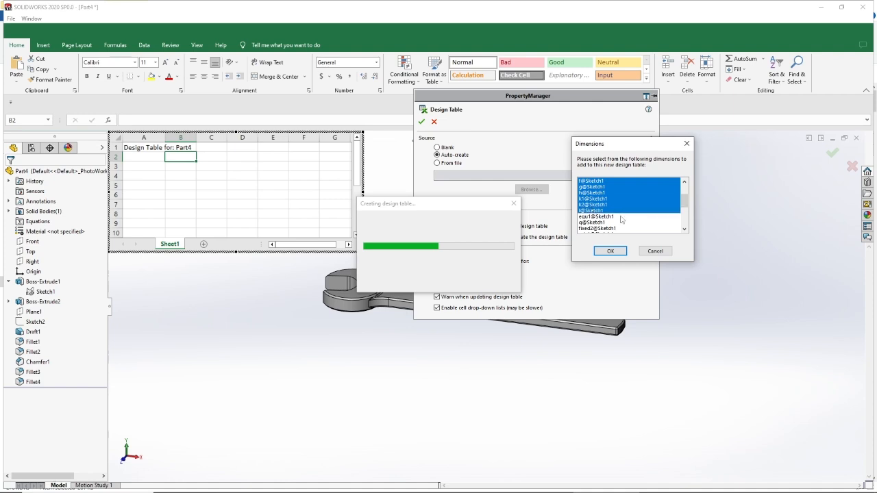
Step: Add q@Sketch1, j@Boss-Extrude1, n2@Boss-Extrude2, n1@Sketch2 and r@Fillet2 to the selected dimensions and create the table
{"action": "left_click", "coordinate": [593, 223], "text": "ctrl"}
{"action": "scroll", "coordinate": [642, 209], "scroll_direction": "down", "scroll_amount": 2}
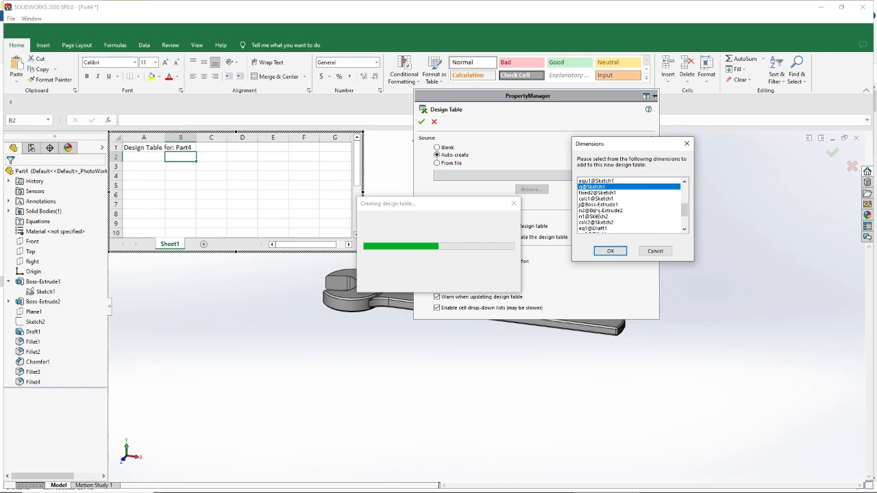
{"action": "left_click", "coordinate": [594, 205], "text": "ctrl"}
{"action": "left_click", "coordinate": [596, 210], "text": "ctrl"}
{"action": "left_click", "coordinate": [597, 216], "text": "ctrl"}
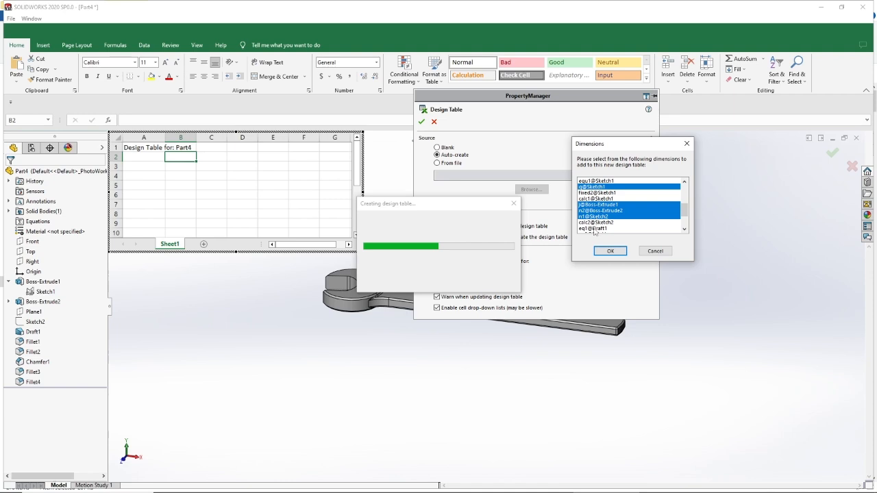
{"action": "scroll", "coordinate": [600, 228], "scroll_direction": "down", "scroll_amount": 2}
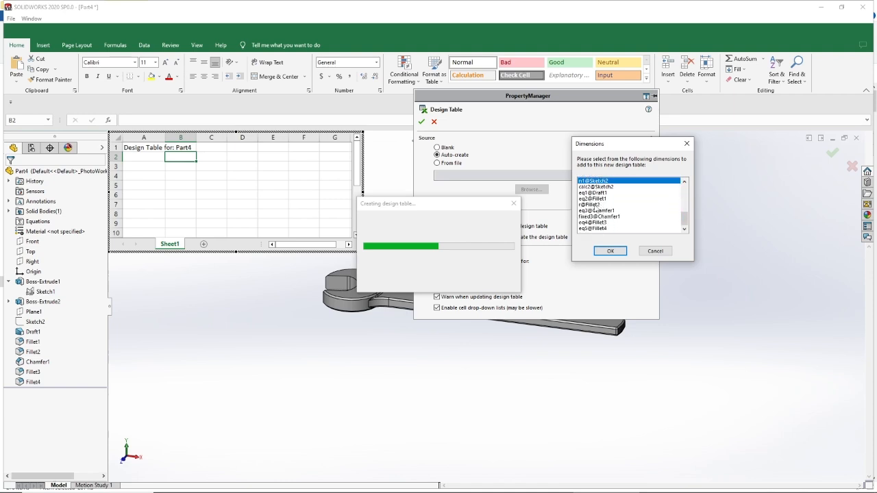
{"action": "left_click", "coordinate": [591, 205], "text": "ctrl"}
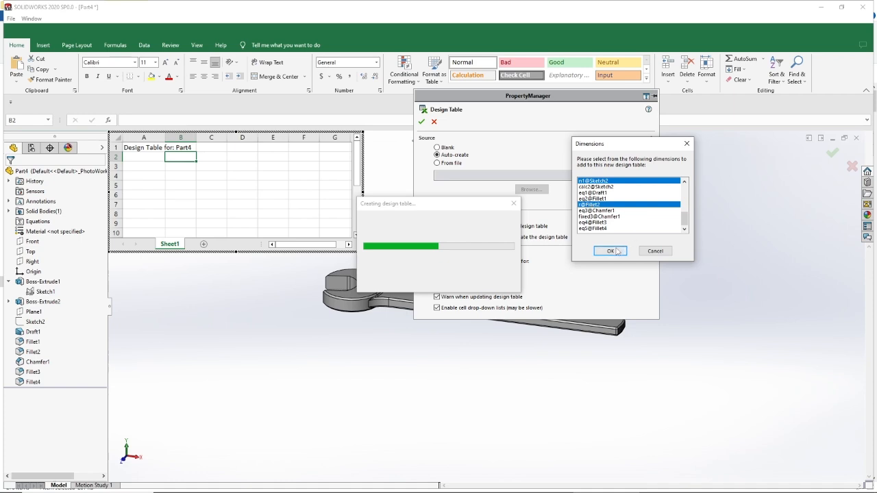
{"action": "left_click", "coordinate": [610, 251]}
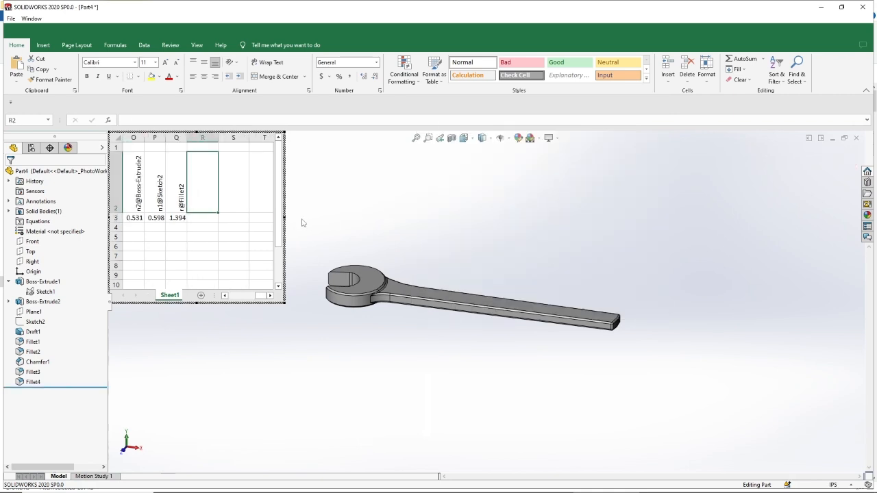
Step: Widen the design table and move the j@Boss-Extrude1 column between h@Sketch1 and k1@Sketch1
{"action": "left_click_drag", "start_coordinate": [341, 210], "coordinate": [788, 209]}
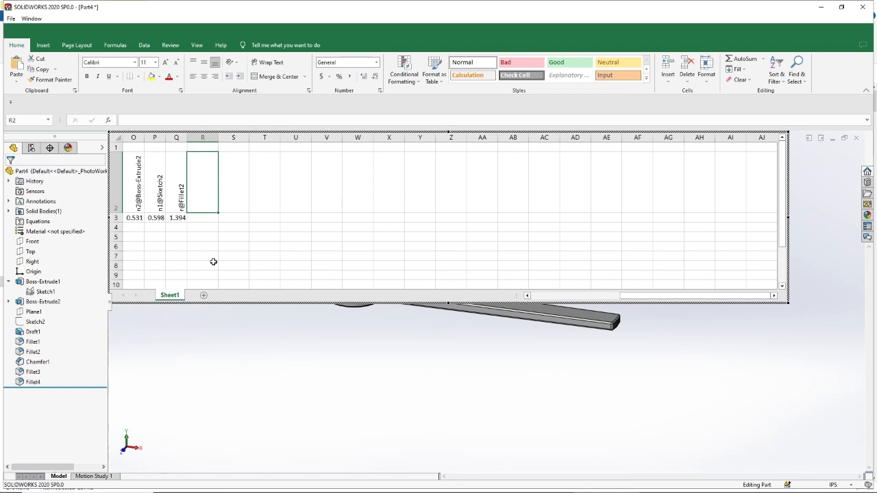
{"action": "left_click_drag", "start_coordinate": [615, 295], "coordinate": [528, 296]}
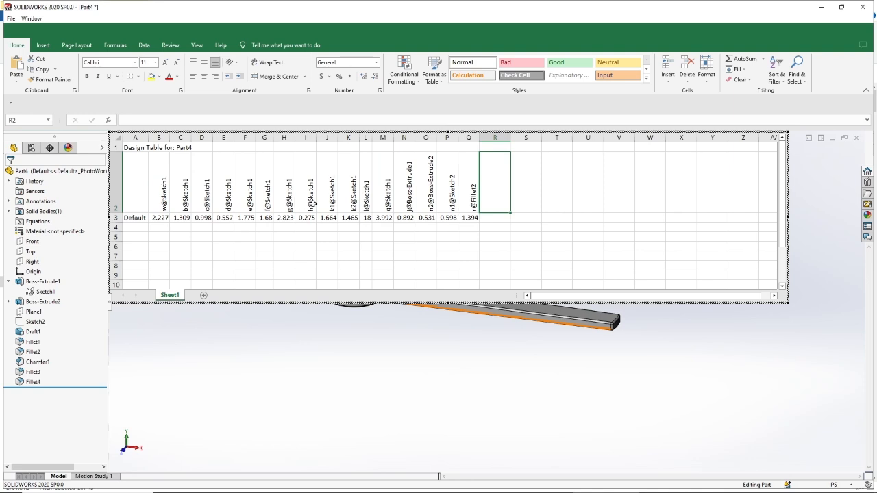
{"action": "left_click", "coordinate": [407, 137]}
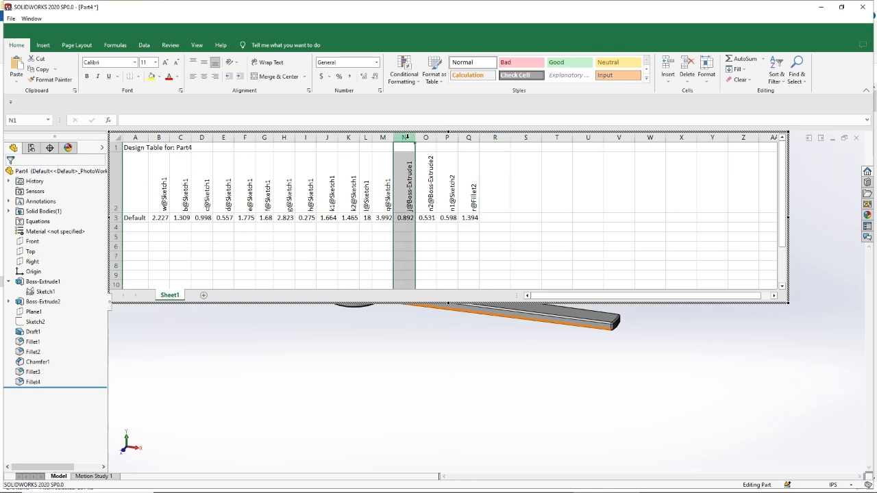
{"action": "key", "text": "ctrl+c"}
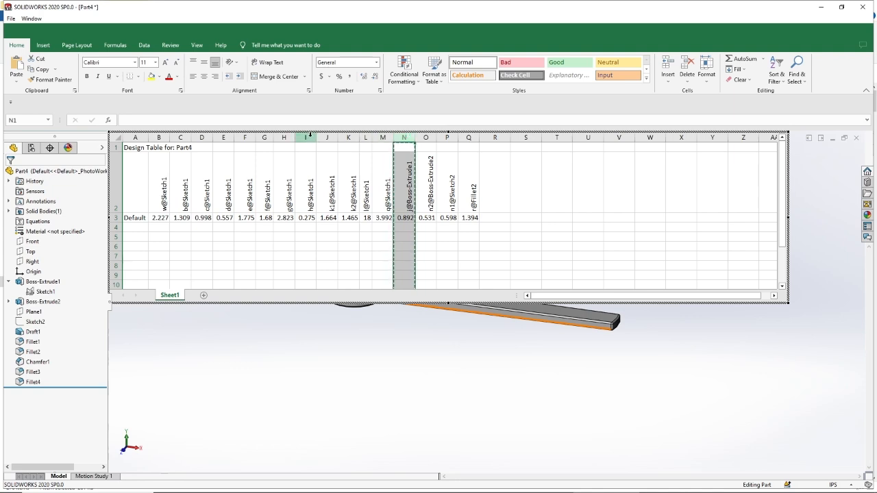
{"action": "right_click", "coordinate": [328, 138]}
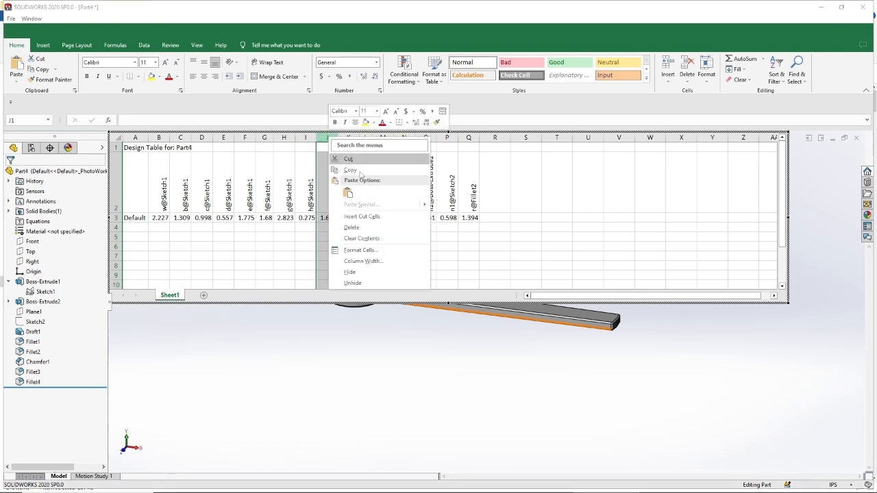
{"action": "left_click", "coordinate": [362, 216]}
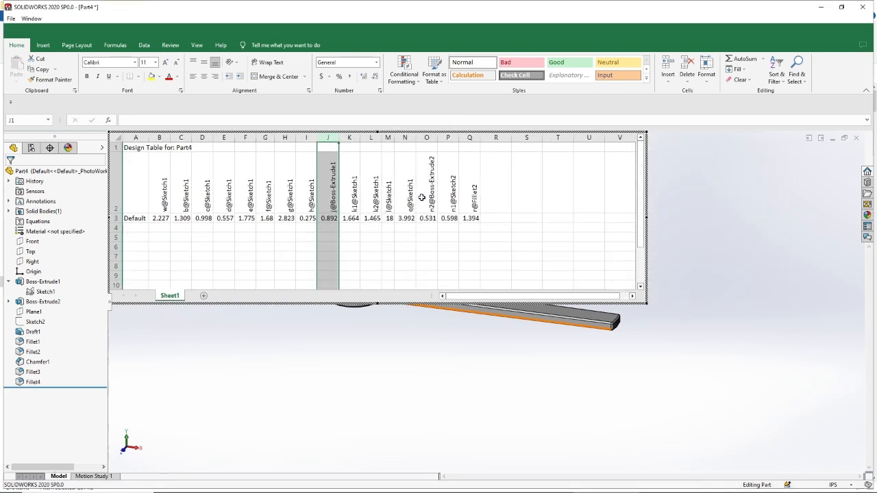
Step: Move the n1@Sketch2 column between l@Sketch1 and q@Sketch1 in the design table
{"action": "left_click_drag", "start_coordinate": [428, 137], "coordinate": [447, 139]}
{"action": "left_click", "coordinate": [447, 138]}
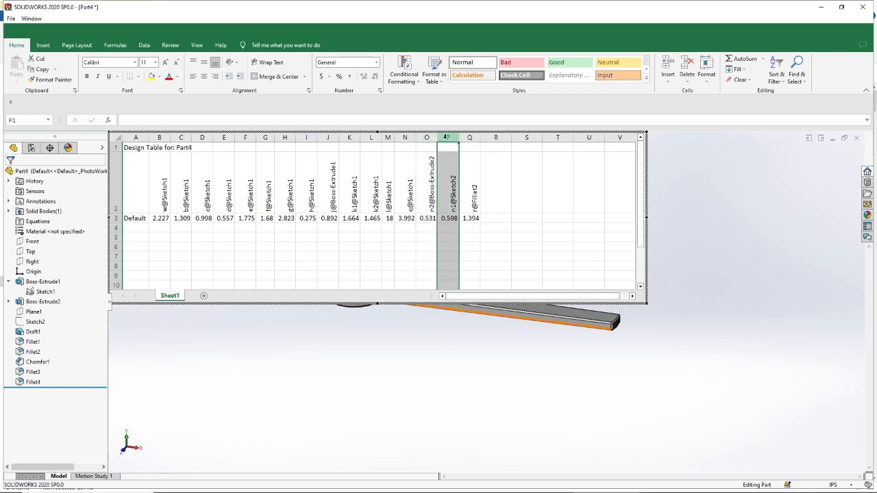
{"action": "right_click", "coordinate": [447, 141]}
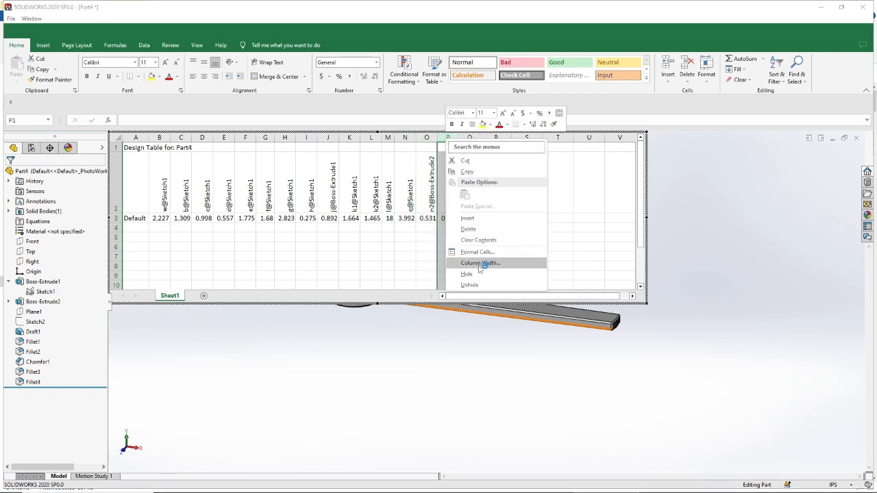
{"action": "left_click", "coordinate": [476, 163]}
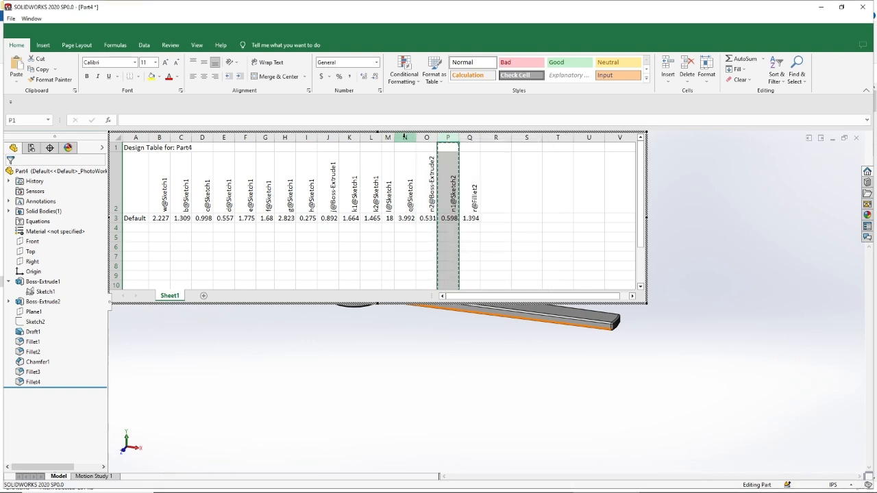
{"action": "left_click", "coordinate": [404, 137]}
{"action": "right_click", "coordinate": [404, 137]}
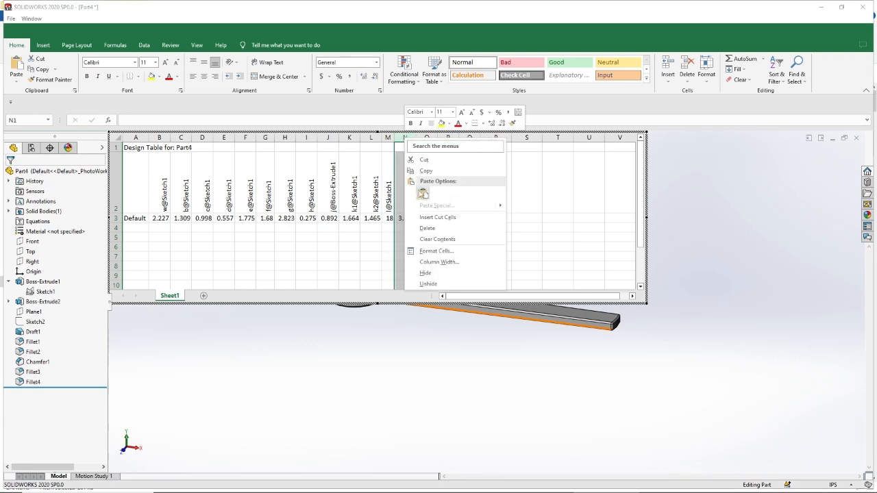
{"action": "left_click", "coordinate": [439, 215]}
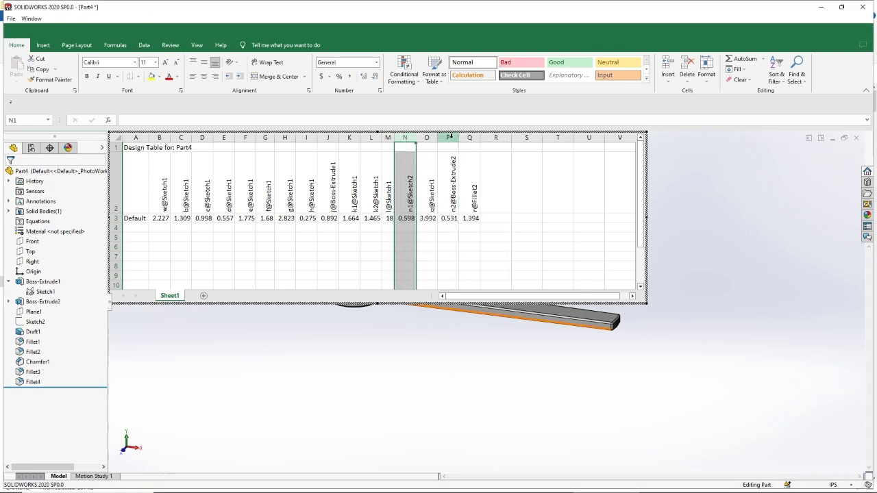
Step: Move the q@Sketch1 column between n2@Boss-Extrude2 and r@Fillet2 in the design table
{"action": "left_click", "coordinate": [429, 137]}
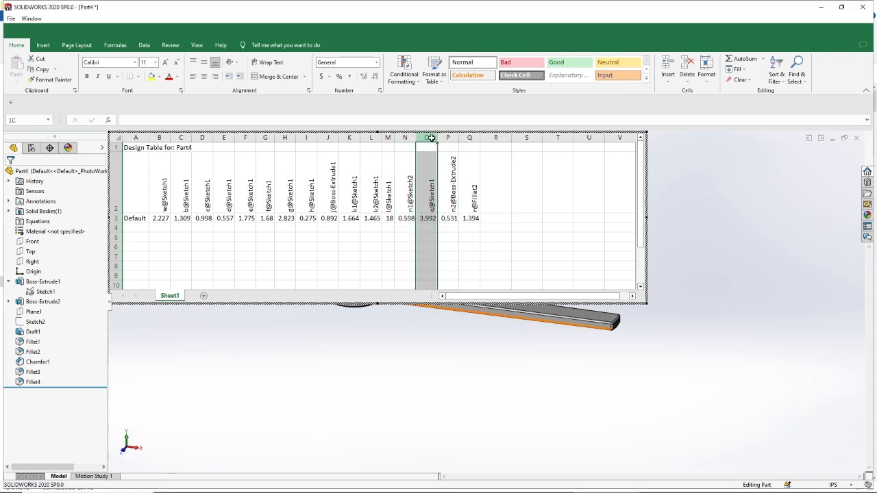
{"action": "right_click", "coordinate": [429, 137]}
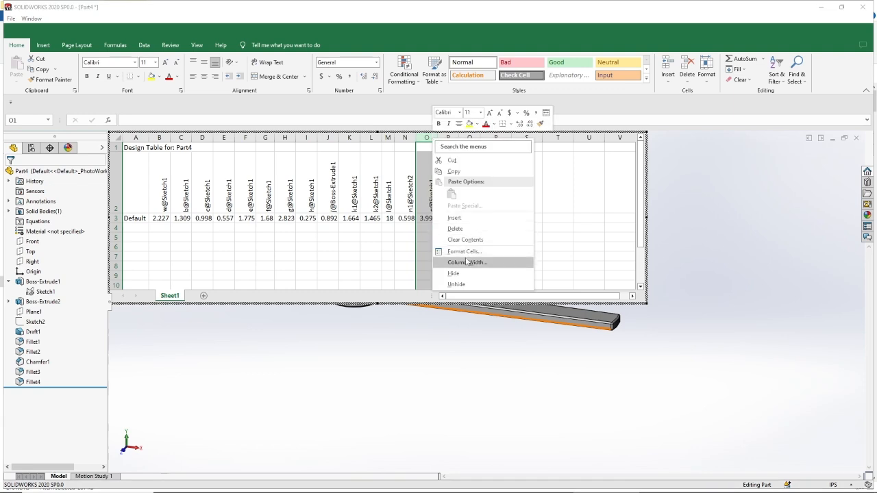
{"action": "left_click", "coordinate": [452, 160]}
{"action": "left_click", "coordinate": [468, 139]}
{"action": "right_click", "coordinate": [468, 139]}
{"action": "left_click", "coordinate": [528, 218]}
{"action": "left_click", "coordinate": [474, 255]}
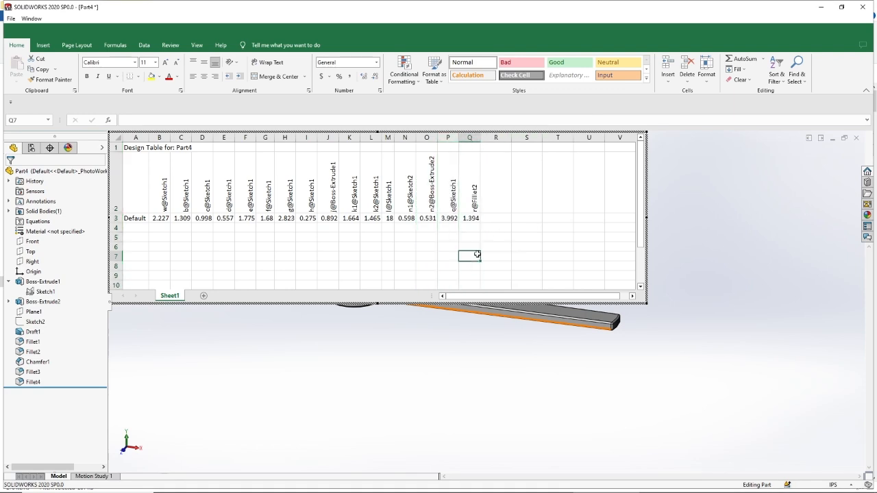
Step: Rename the Default configuration in the design table as 1 3-8
{"action": "left_click", "coordinate": [133, 218]}
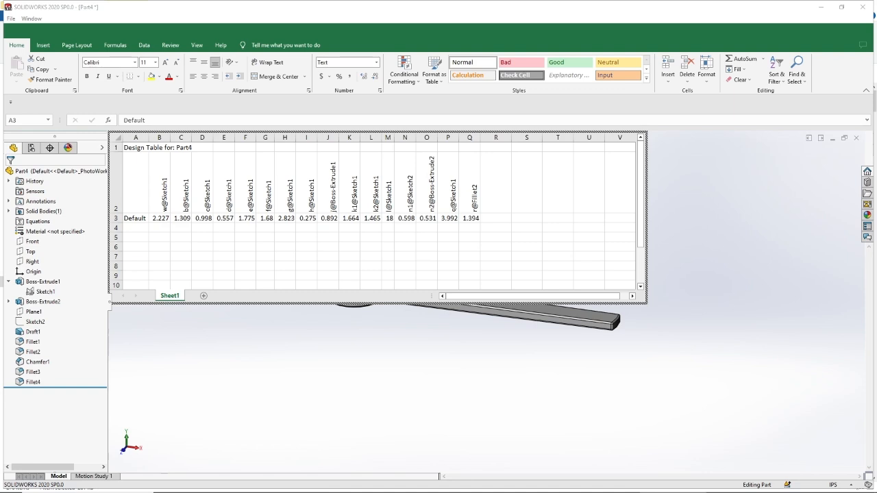
{"action": "left_click", "coordinate": [147, 222]}
{"action": "type", "text": "1 3-8"}
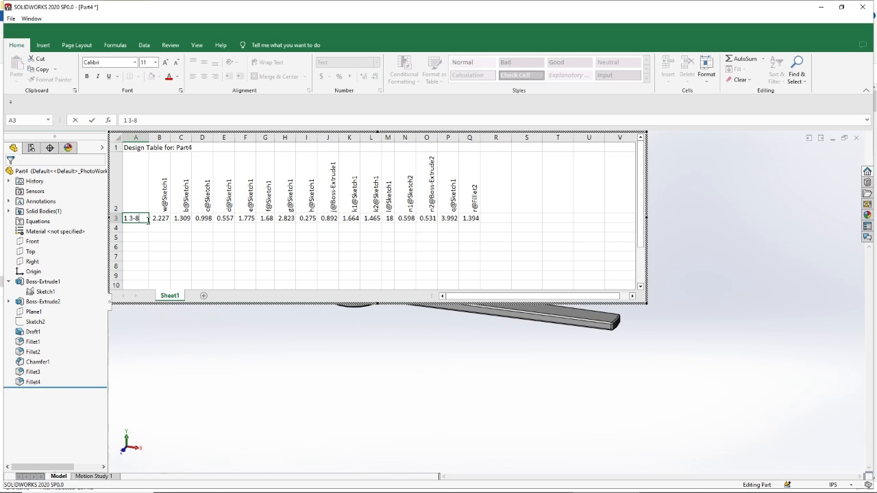
{"action": "key", "text": "Return"}
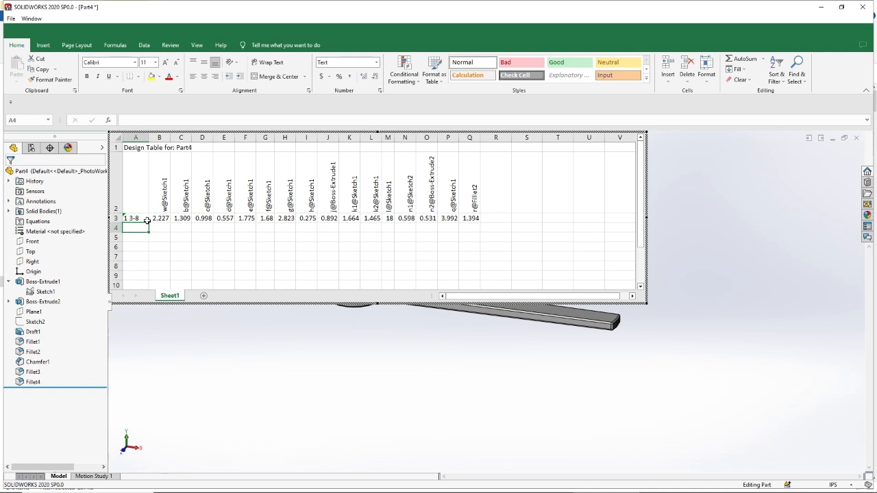
Step: Add configuration names 1 1-2, 1 5-8, 1 3-4, 1 7-8 and 2 below 1 3-8 in the design table
{"action": "type", "text": "1 1-2"}
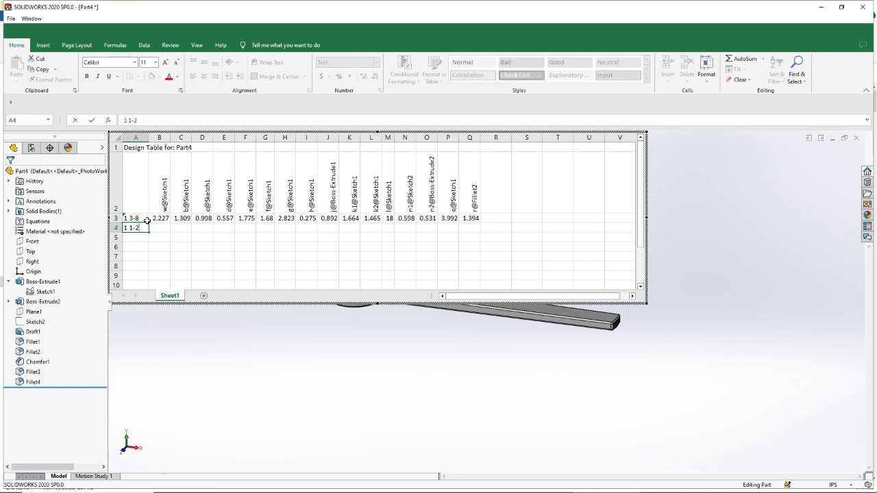
{"action": "key", "text": "Return"}
{"action": "type", "text": "1 5-8"}
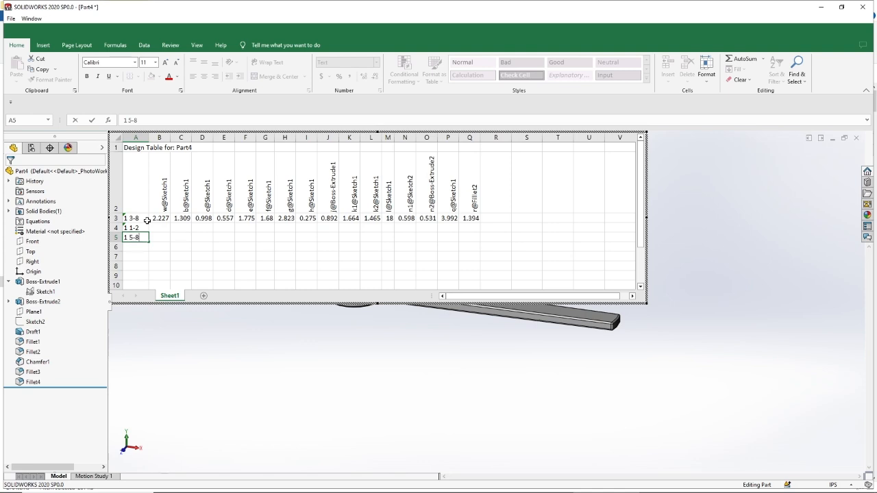
{"action": "key", "text": "Return"}
{"action": "type", "text": "1 3-4"}
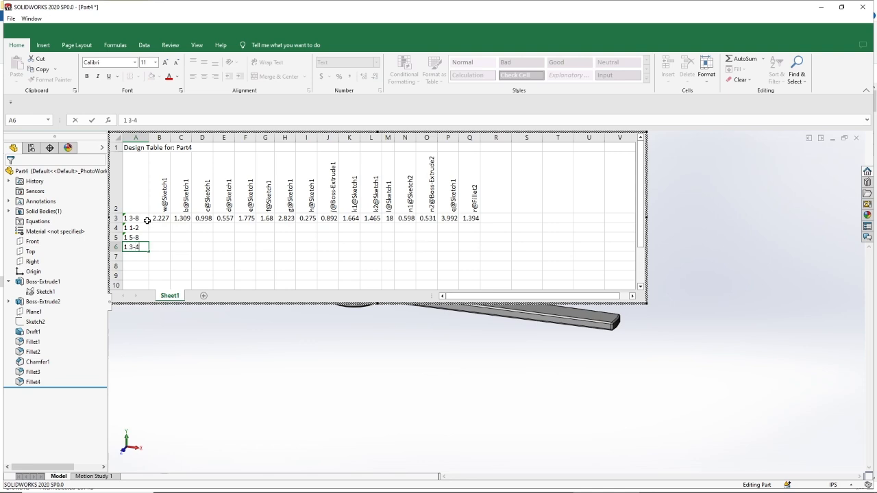
{"action": "key", "text": "Return"}
{"action": "type", "text": "1"}
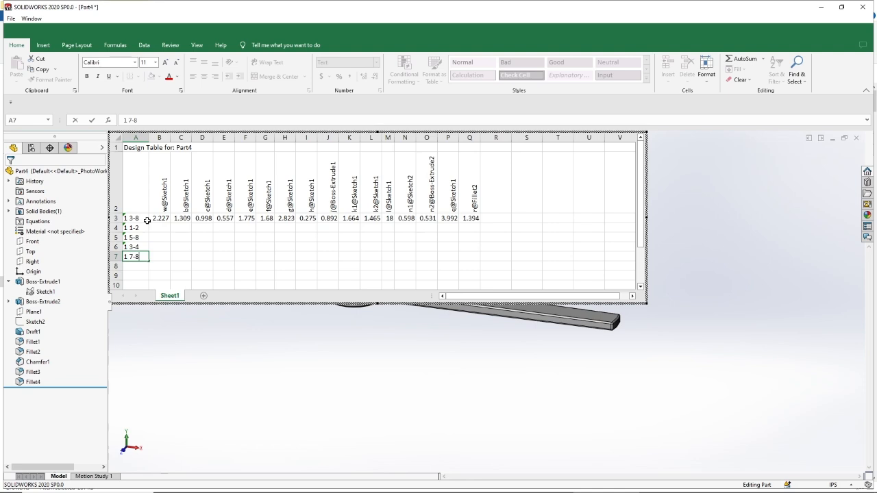
{"action": "type", "text": " 7-8"}
{"action": "key", "text": "Return"}
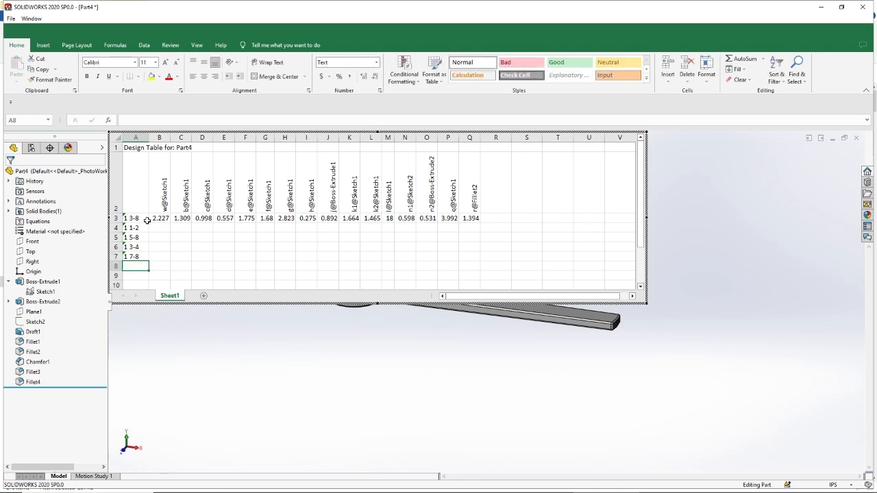
{"action": "type", "text": "2"}
{"action": "key", "text": "Return"}
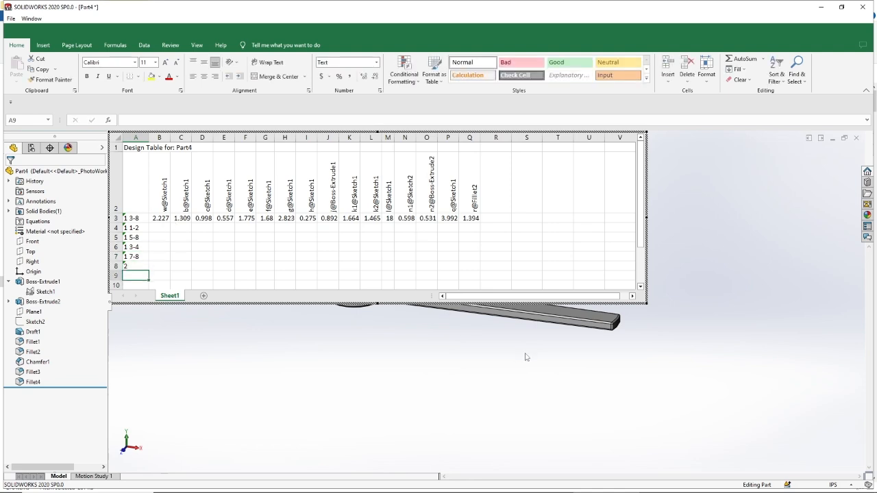
Step: Enlarge the design table downward and add configuration names 2 1-8, 2 1-4, 2 1-2 and 2 3-4 below 2
{"action": "left_click_drag", "start_coordinate": [377, 303], "coordinate": [382, 418]}
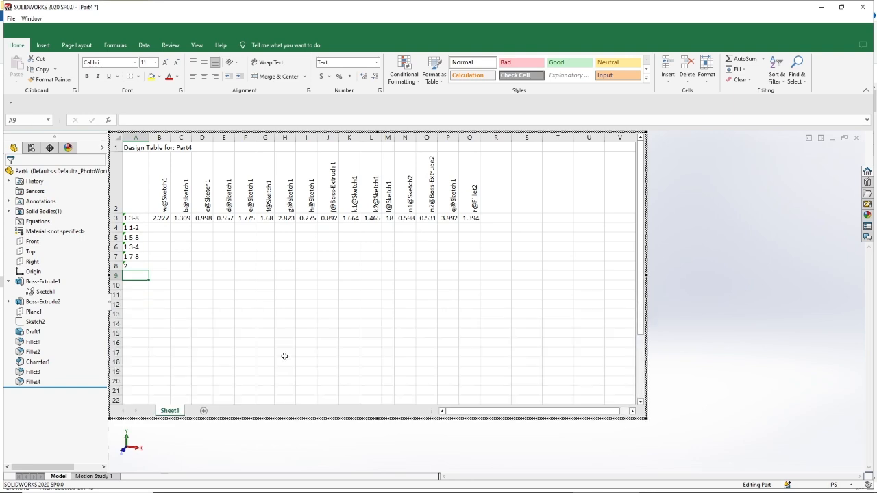
{"action": "type", "text": "2 1-8"}
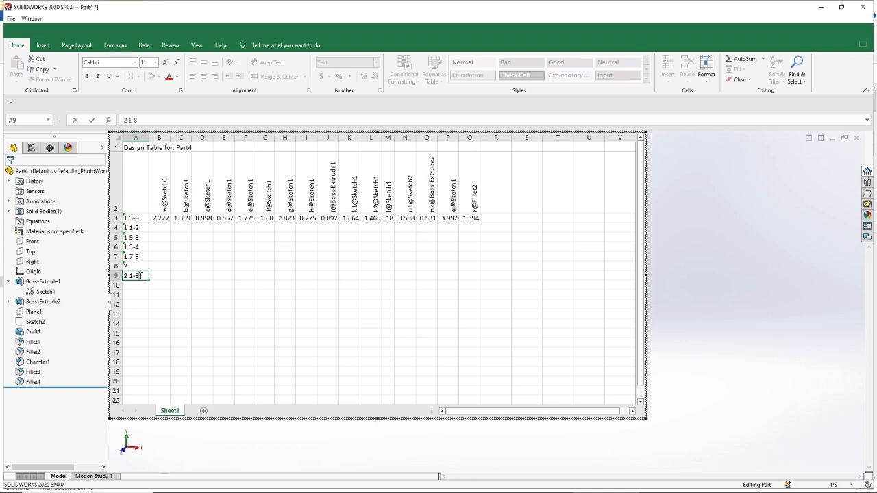
{"action": "key", "text": "Return"}
{"action": "type", "text": "2 1-4"}
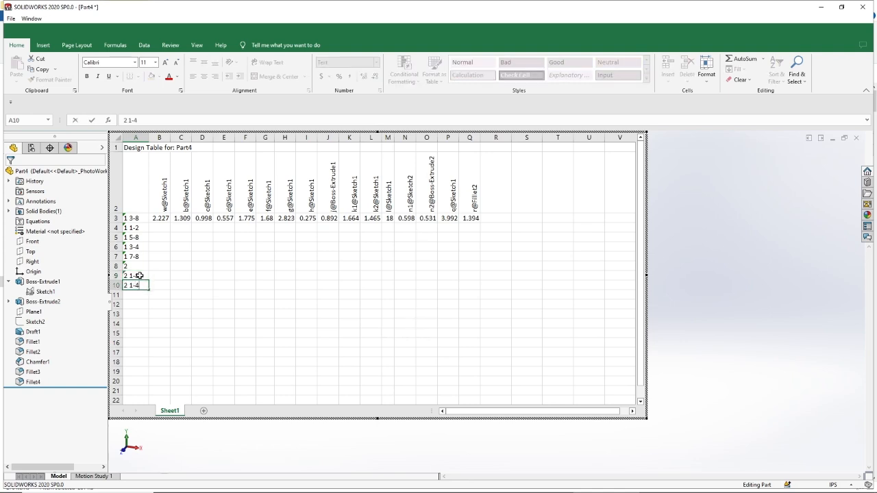
{"action": "key", "text": "Return"}
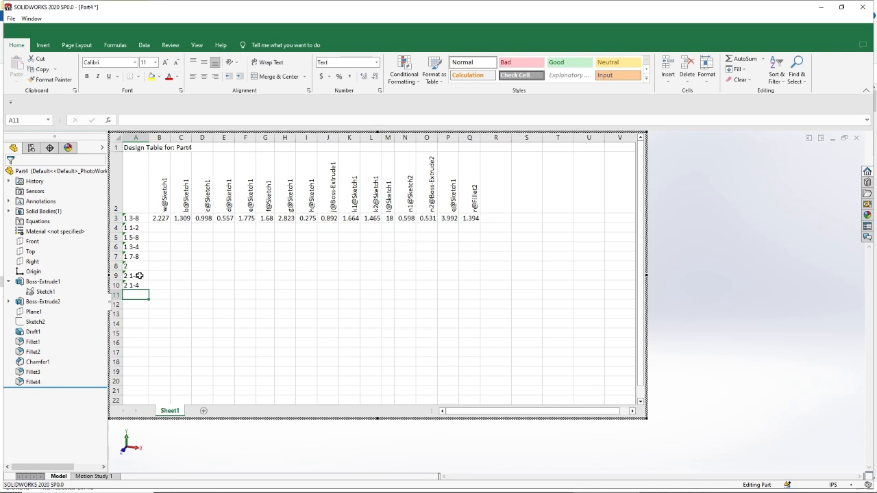
{"action": "type", "text": "2 1-2"}
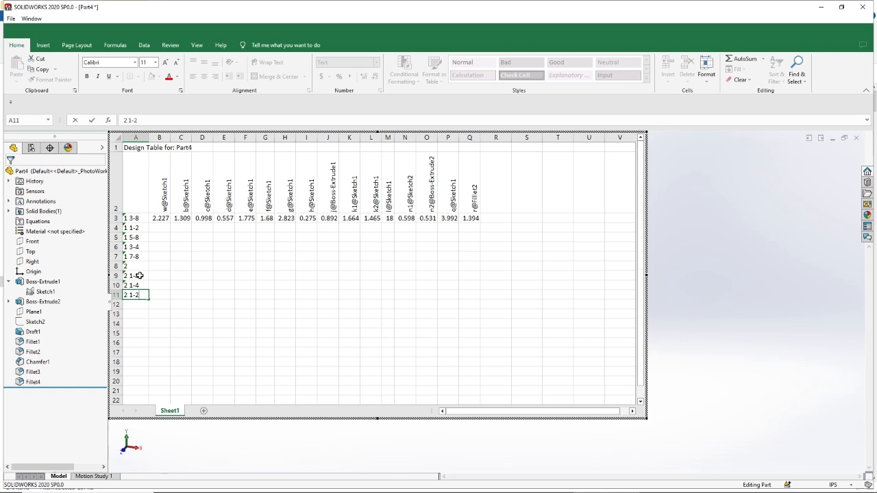
{"action": "key", "text": "Return"}
{"action": "type", "text": "2 3-4"}
{"action": "key", "text": "Return"}
Step: Switch to the CLT490.tif drawing and examine the spanner 2 dimensions for the 1 1-2 row of the design table
{"action": "left_click", "coordinate": [161, 228]}
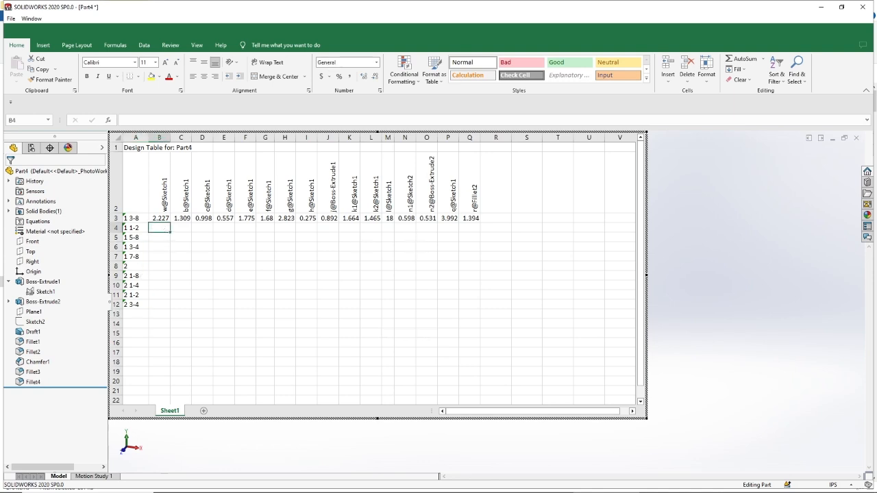
{"action": "key", "text": "alt+Tab"}
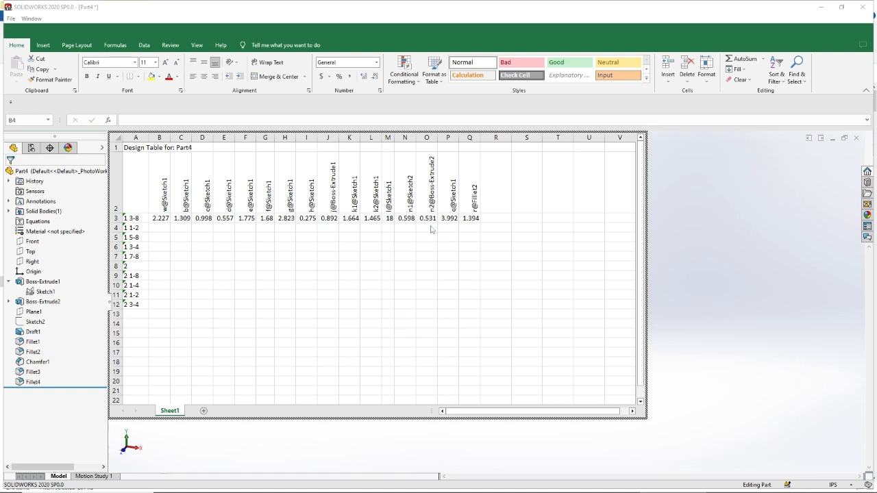
{"action": "left_click", "coordinate": [164, 227]}
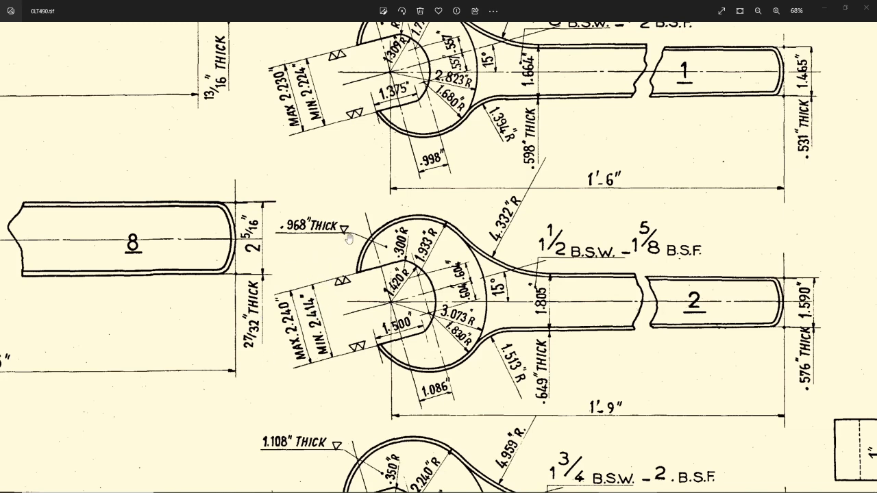
{"action": "mouse_move", "coordinate": [411, 324]}
{"action": "left_mouse_down"}
{"action": "mouse_move", "coordinate": [428, 196]}
{"action": "mouse_move", "coordinate": [418, 329]}
{"action": "left_mouse_up"}
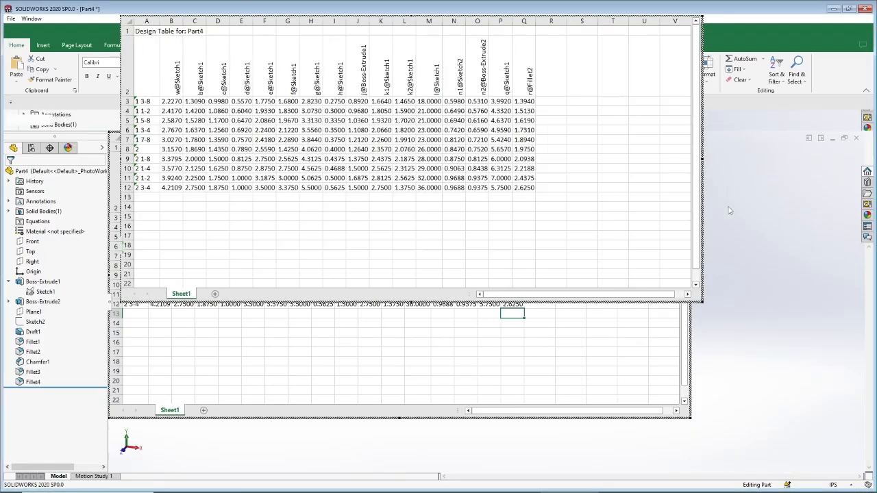
Step: Close the completed design table to generate the spanner size configurations
{"action": "left_click", "coordinate": [730, 210]}
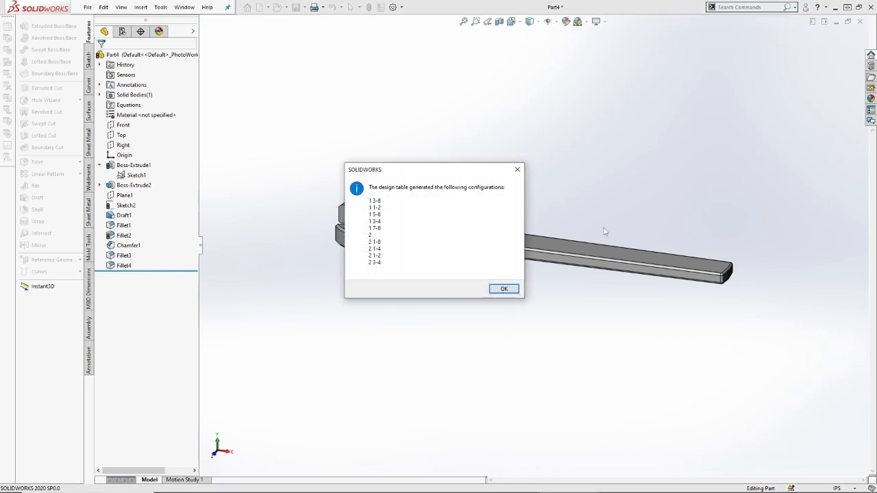
{"action": "left_click", "coordinate": [502, 289]}
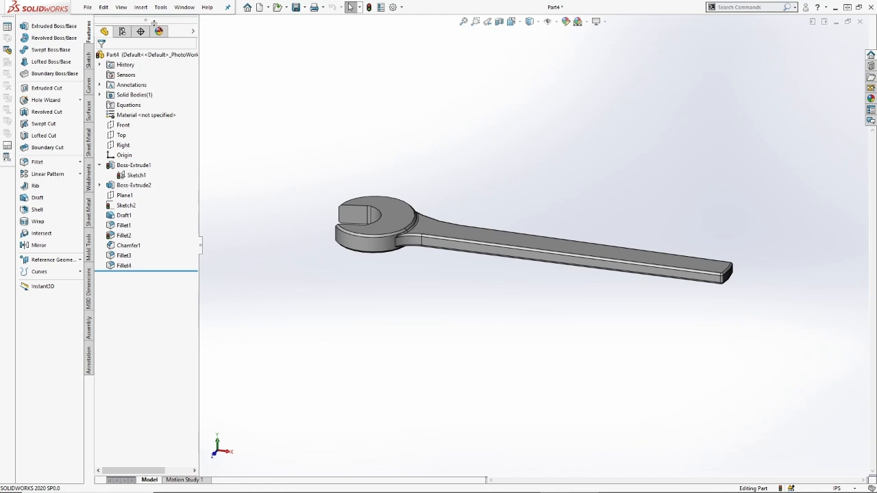
Step: Activate the configurations from 1 3-8 through 2 in turn to check each model, rebuilding configuration 2 and ignoring the Fillet3 error
{"action": "left_click", "coordinate": [127, 31]}
{"action": "double_click", "coordinate": [138, 82]}
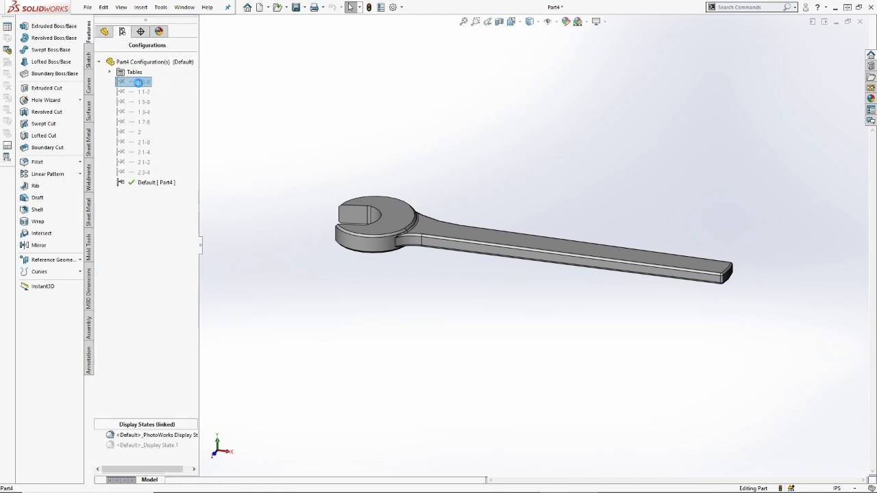
{"action": "double_click", "coordinate": [141, 91]}
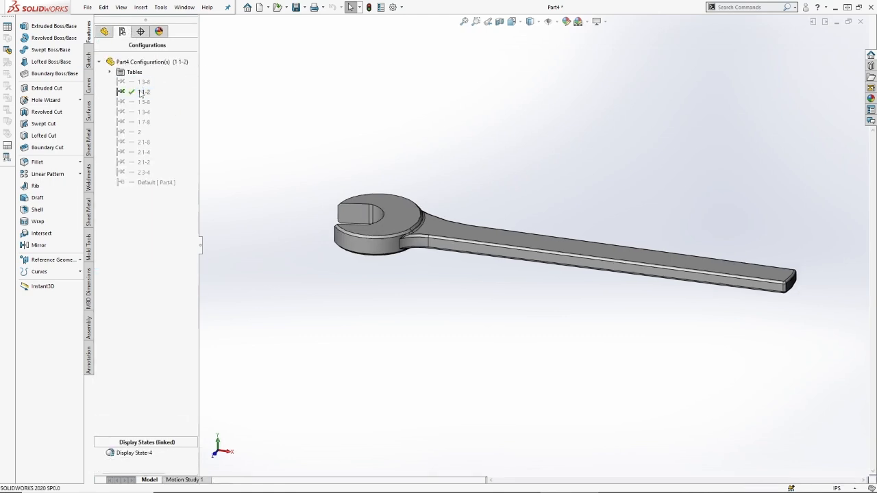
{"action": "double_click", "coordinate": [142, 103]}
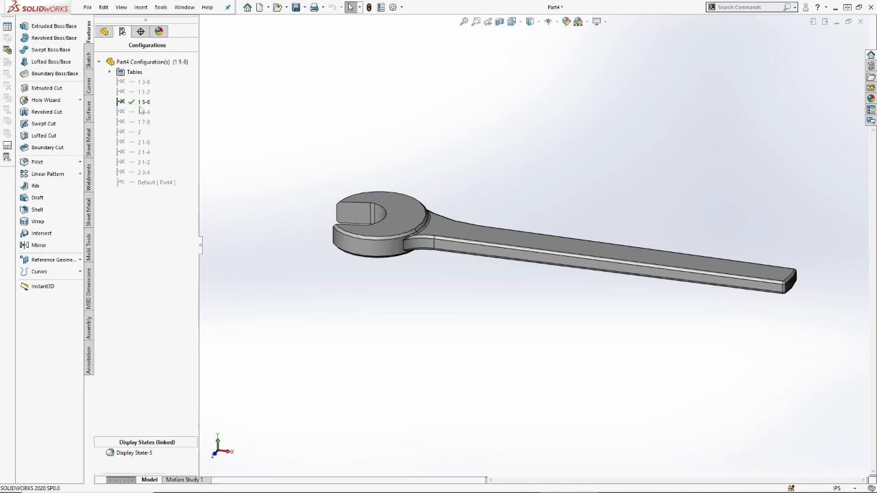
{"action": "double_click", "coordinate": [142, 112]}
{"action": "double_click", "coordinate": [142, 122]}
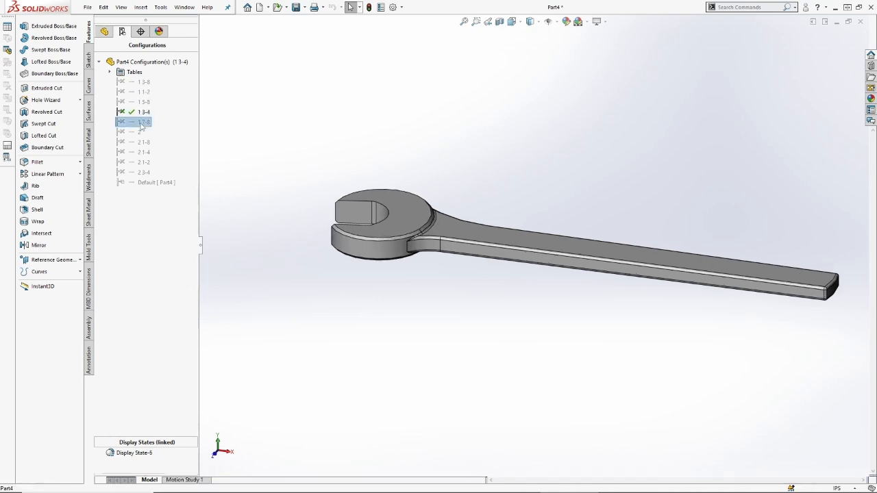
{"action": "double_click", "coordinate": [134, 132]}
{"action": "left_click", "coordinate": [432, 258]}
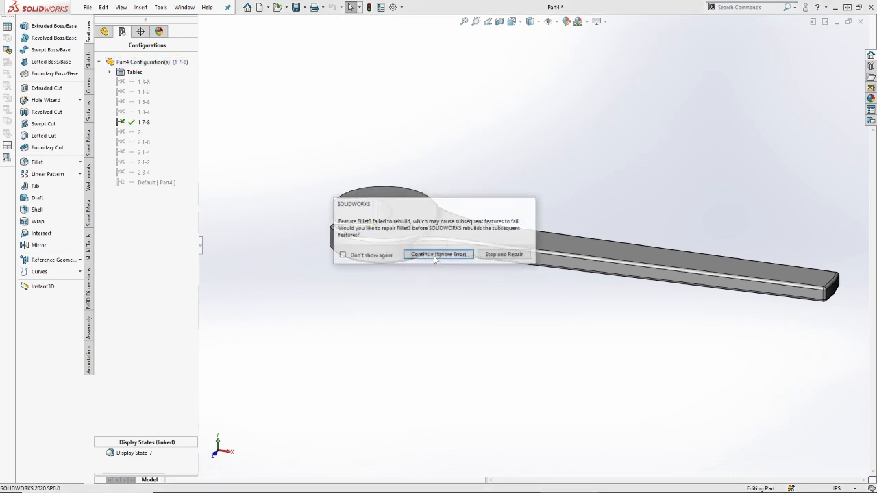
{"action": "left_click", "coordinate": [439, 255]}
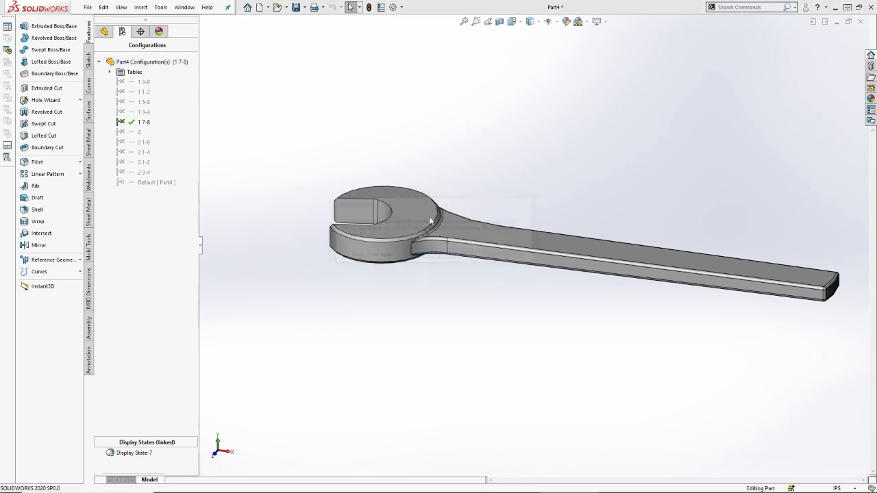
Step: Check configurations 2 1-8, 2 1-4, 2 1-2 and 2 3-4 in turn, then return through 2 1-2 to 2 1-4
{"action": "double_click", "coordinate": [143, 141]}
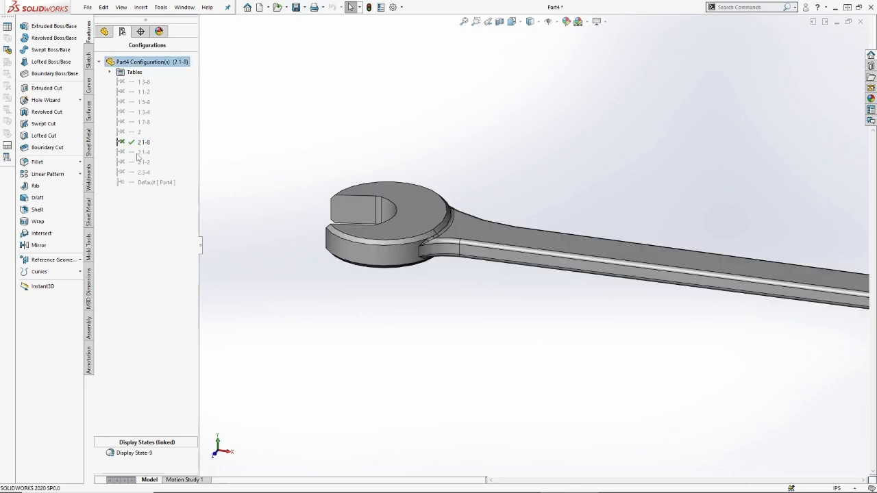
{"action": "double_click", "coordinate": [134, 152]}
{"action": "double_click", "coordinate": [139, 163]}
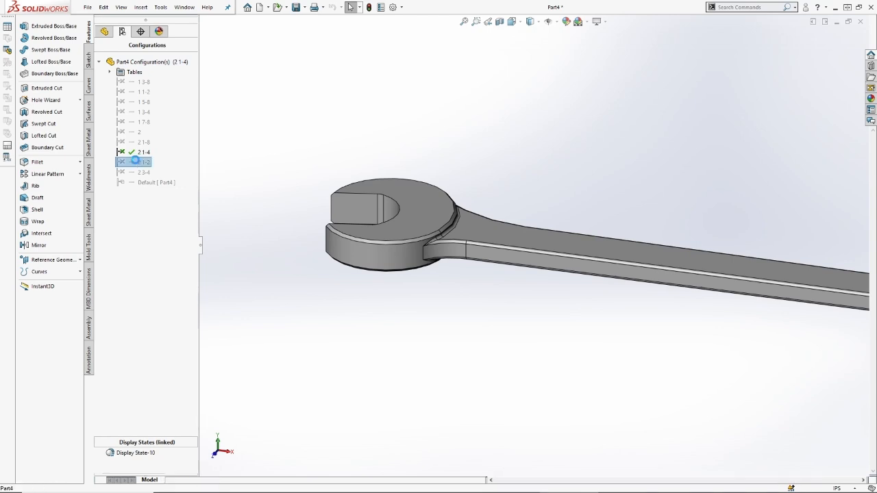
{"action": "double_click", "coordinate": [141, 172]}
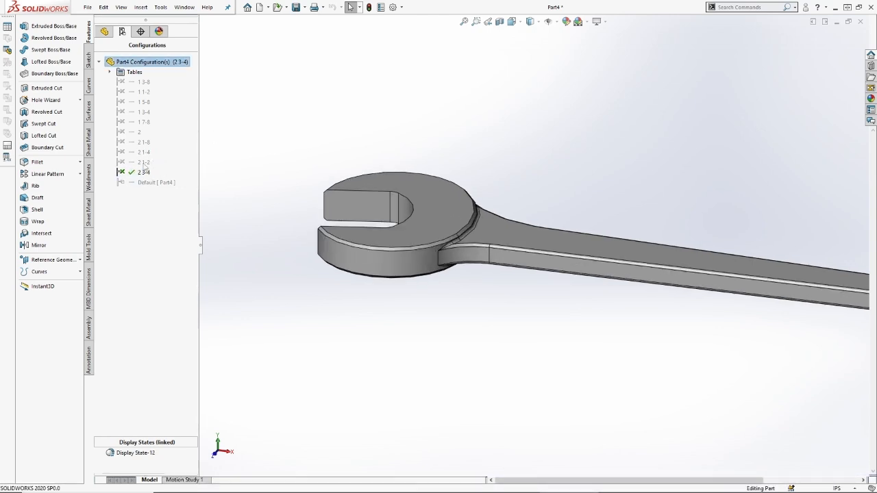
{"action": "double_click", "coordinate": [133, 163]}
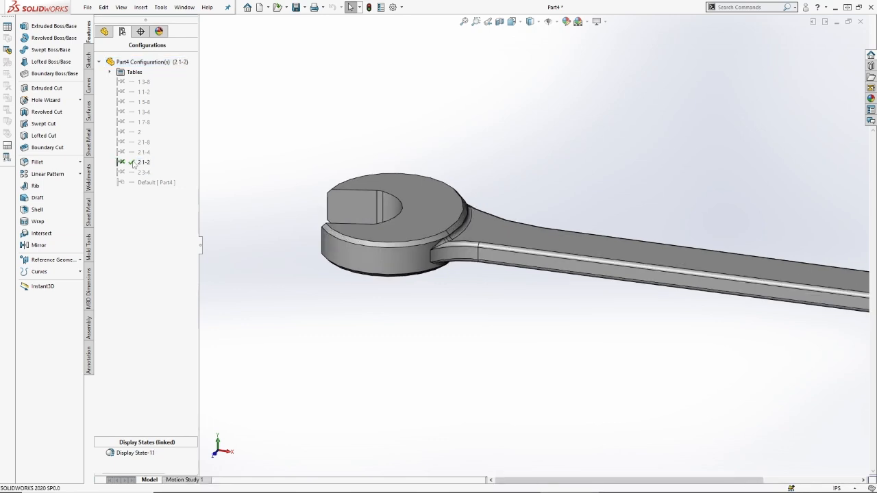
{"action": "double_click", "coordinate": [141, 152]}
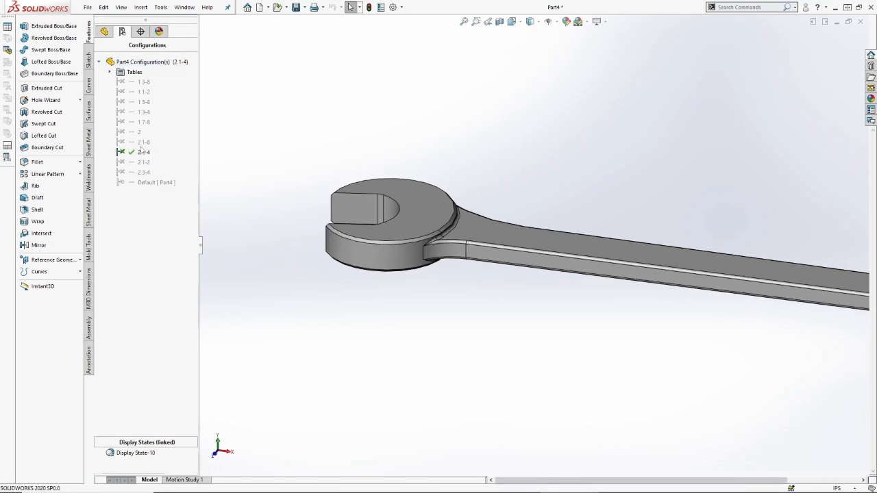
Step: Activate configuration 2 and rebuild it, ignoring the Fillet3 error
{"action": "double_click", "coordinate": [134, 133]}
{"action": "left_click", "coordinate": [447, 258]}
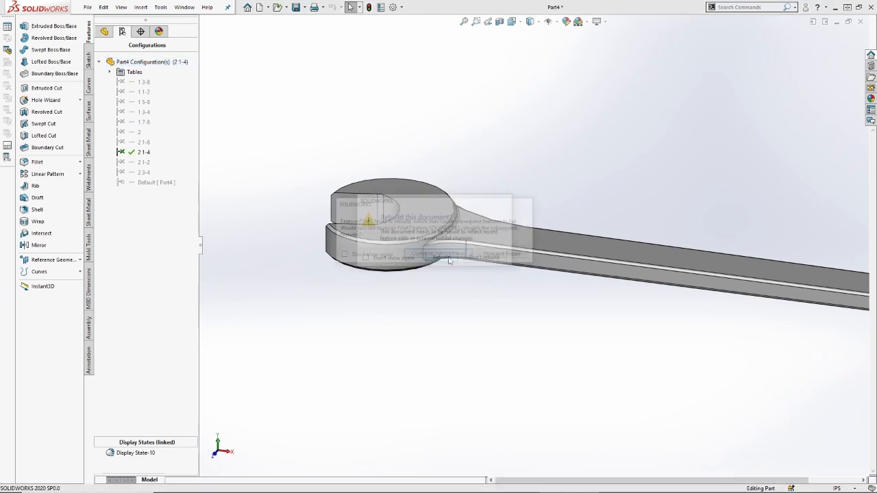
{"action": "left_click", "coordinate": [425, 253]}
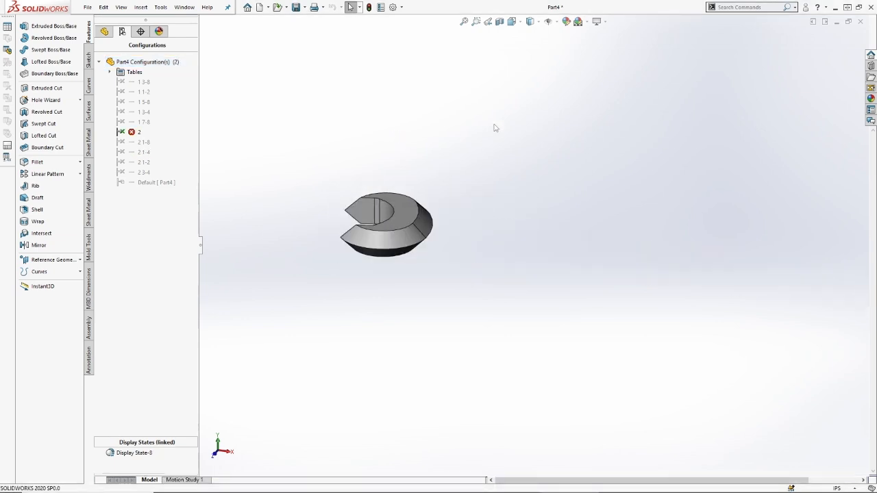
Step: Examine the equations and dimension values of configuration 2
{"action": "left_click", "coordinate": [160, 7]}
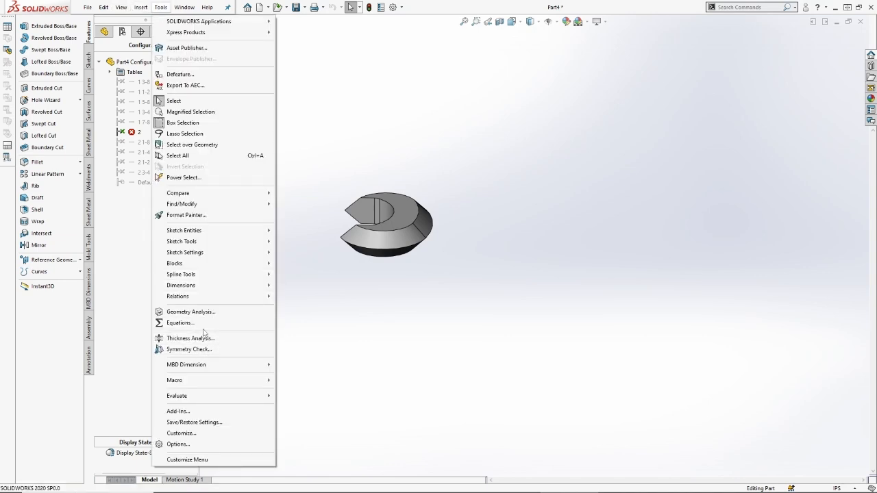
{"action": "left_click", "coordinate": [181, 323]}
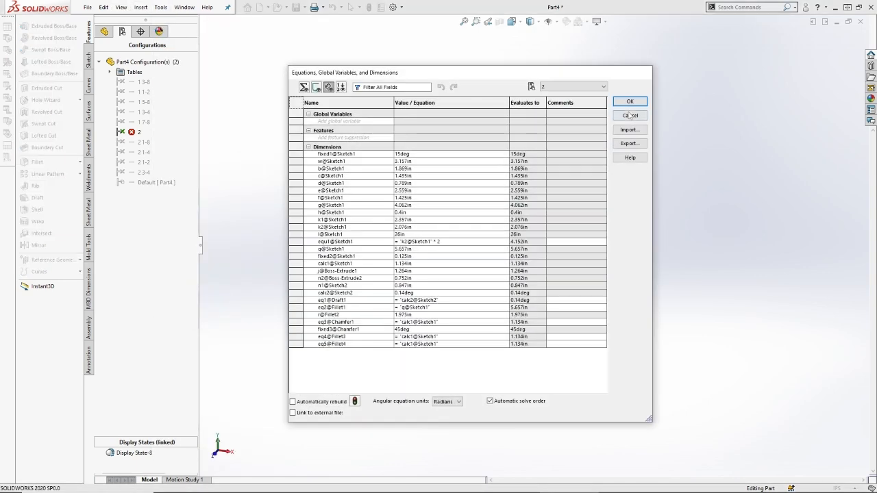
{"action": "left_click", "coordinate": [630, 101]}
Step: Reopen the design table for editing without adding any of the offered configurations or parameters
{"action": "left_click", "coordinate": [104, 7]}
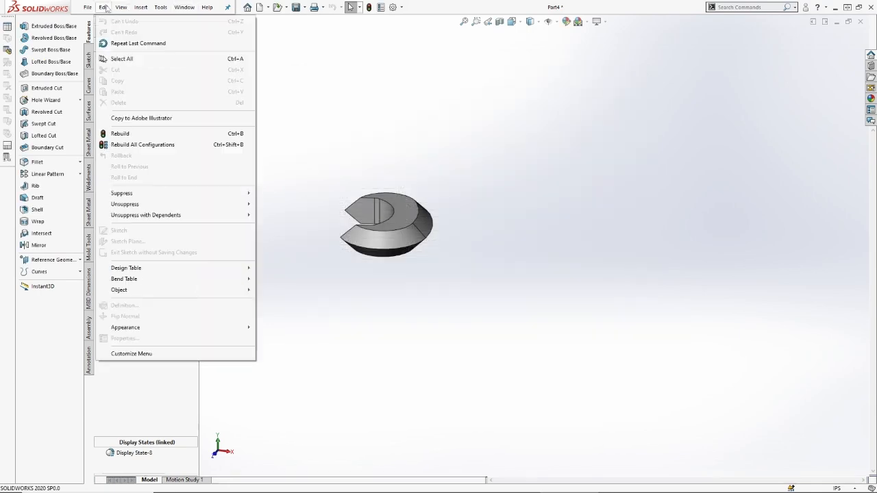
{"action": "mouse_move", "coordinate": [196, 269]}
{"action": "left_click", "coordinate": [290, 278]}
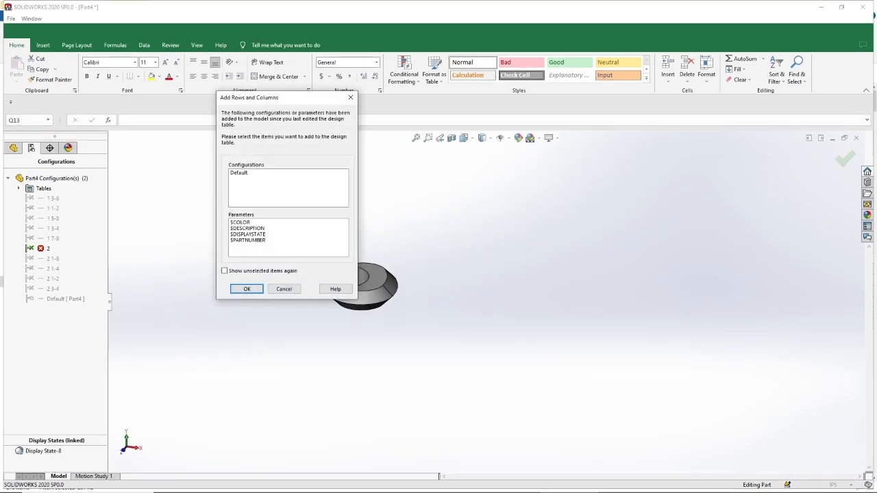
{"action": "left_click", "coordinate": [243, 288]}
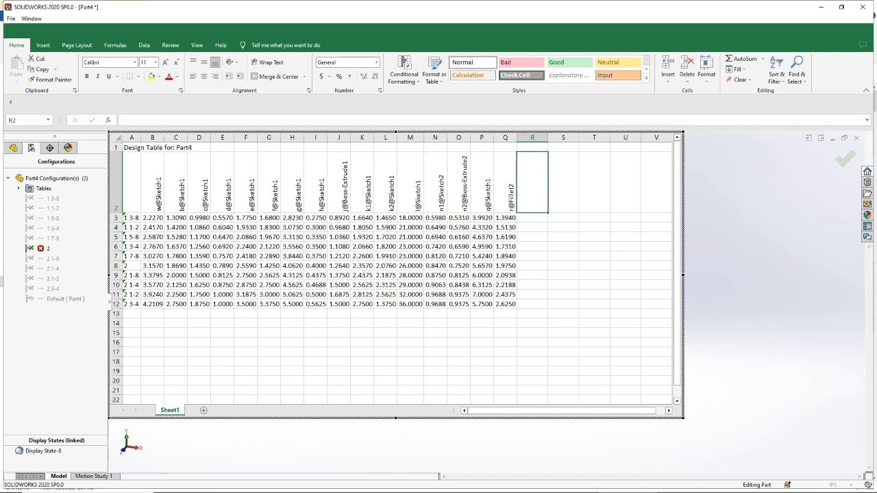
Step: Correct the f@Sketch1 value for configuration 2 in the design table to 2.425
{"action": "left_click", "coordinate": [156, 268]}
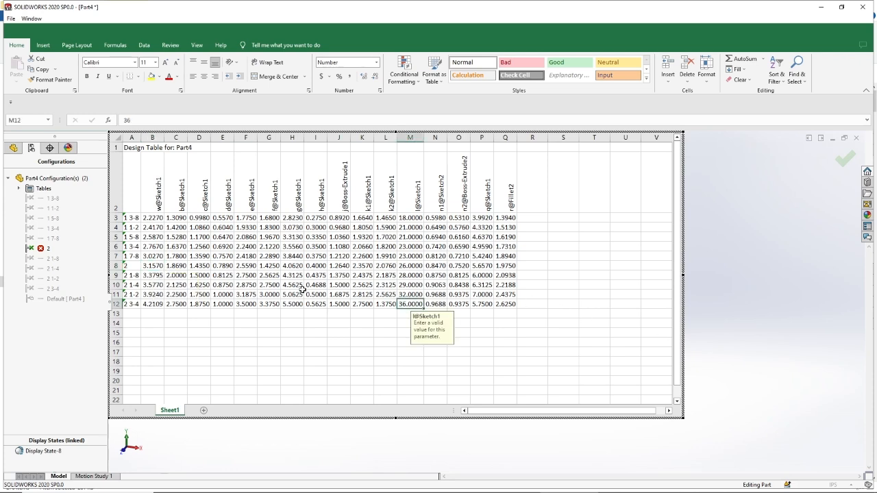
{"action": "left_click", "coordinate": [256, 269]}
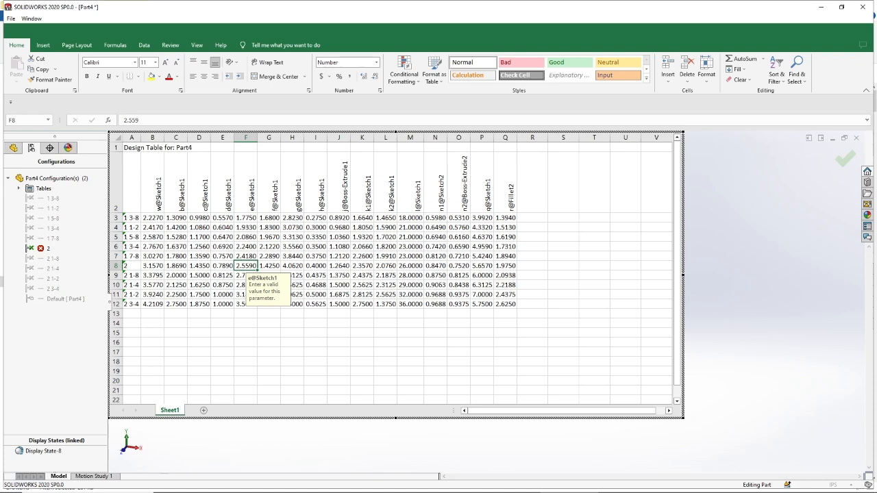
{"action": "left_click", "coordinate": [269, 267]}
{"action": "left_click", "coordinate": [129, 119]}
{"action": "key", "text": "BackSpace"}
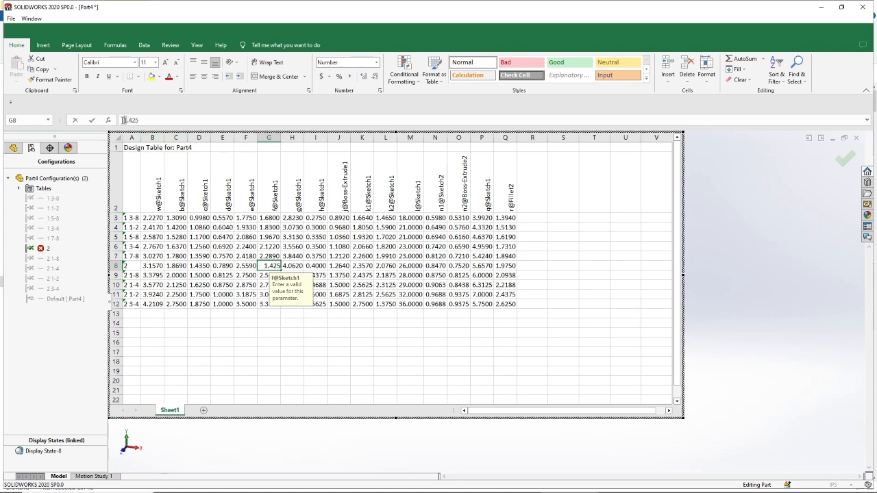
{"action": "type", "text": "2"}
{"action": "key", "text": "Return"}
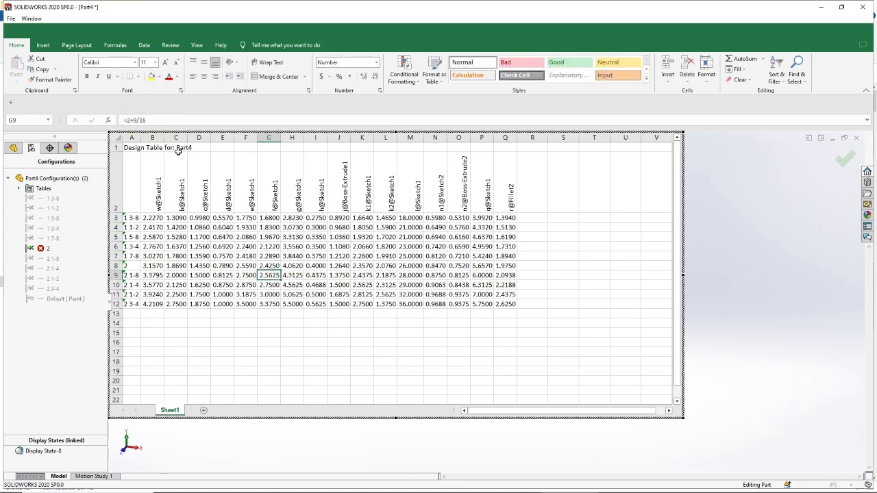
Step: Check the g, j and k1 values of configuration 2, then close the design table and rebuild the part
{"action": "left_click", "coordinate": [297, 267]}
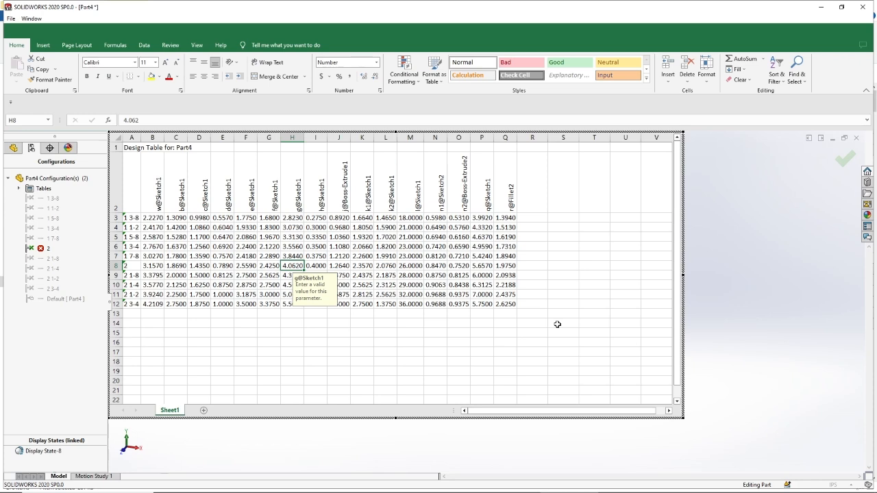
{"action": "left_click", "coordinate": [348, 266]}
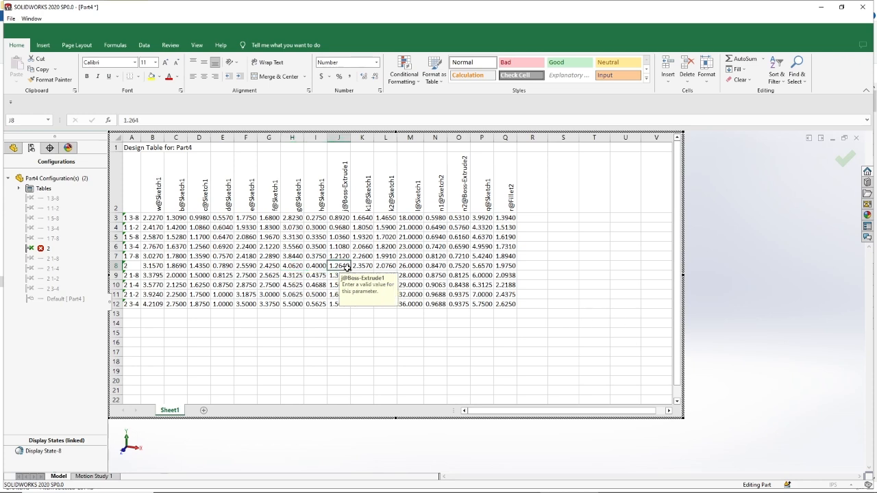
{"action": "left_click", "coordinate": [363, 265]}
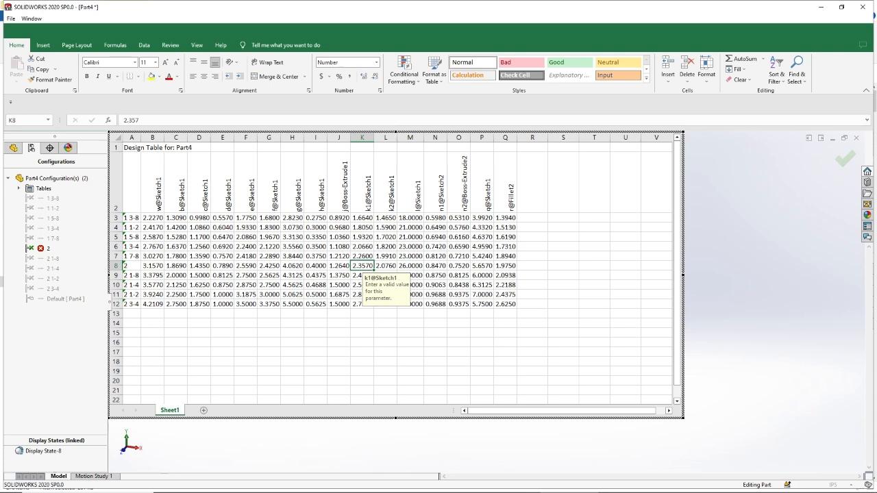
{"action": "left_click", "coordinate": [748, 227]}
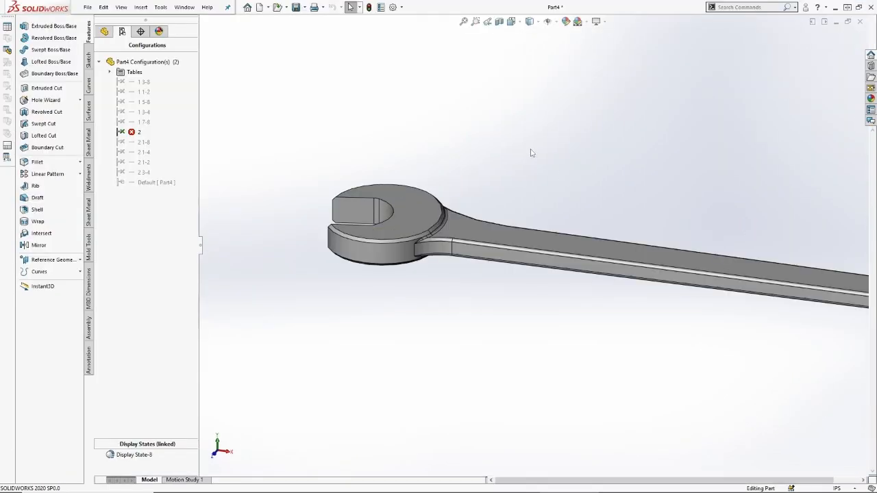
{"action": "scroll", "coordinate": [503, 220], "scroll_direction": "up", "scroll_amount": 2}
{"action": "middle_click_drag", "start_coordinate": [496, 221], "coordinate": [505, 225]}
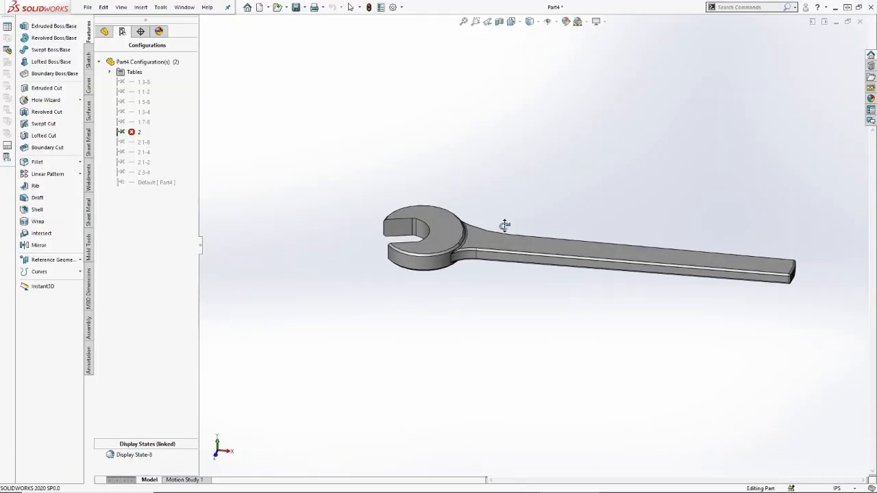
{"action": "left_click", "coordinate": [368, 7]}
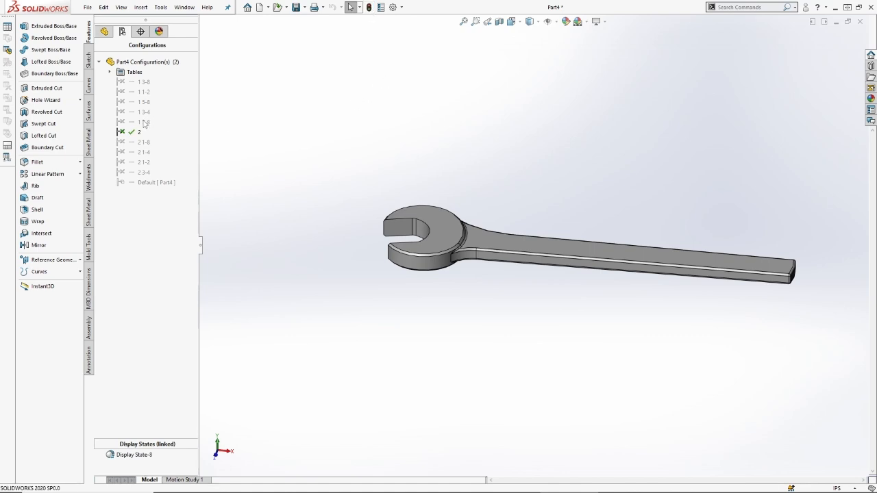
Step: Activate configuration 1 7-8 and then 1 3-8, and delete the Default configuration
{"action": "double_click", "coordinate": [127, 123]}
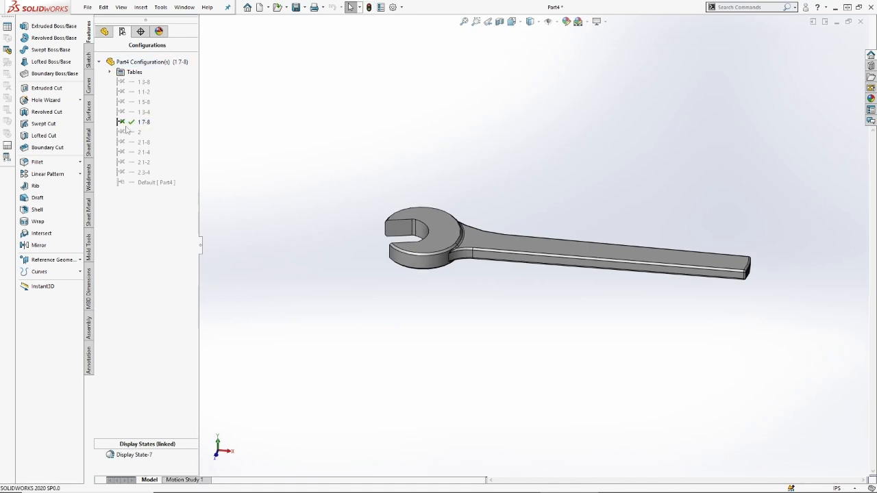
{"action": "double_click", "coordinate": [139, 82]}
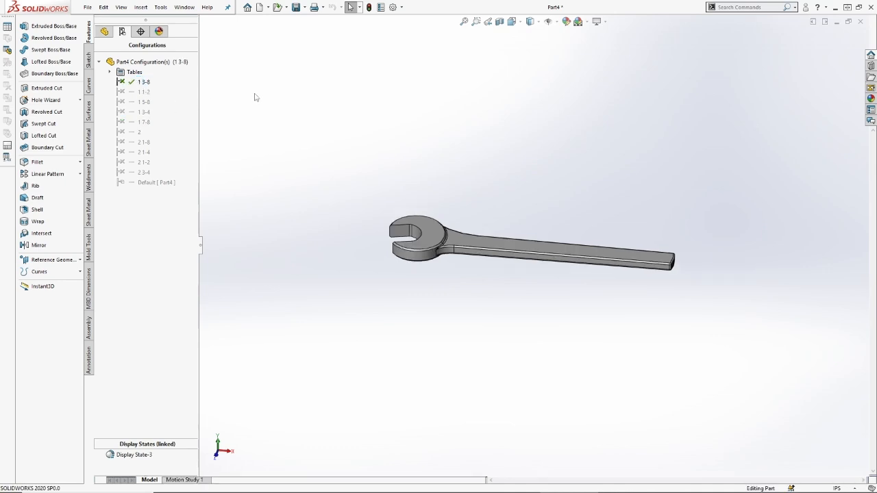
{"action": "right_click", "coordinate": [152, 183]}
{"action": "left_click", "coordinate": [171, 219]}
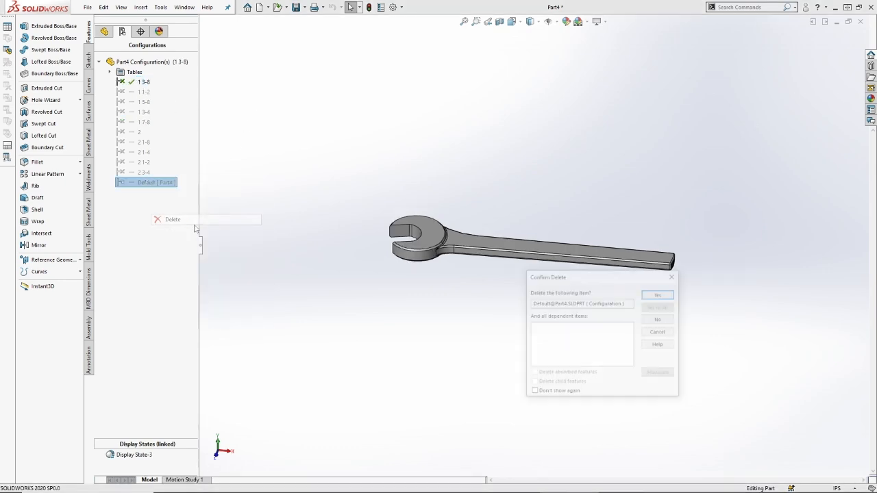
{"action": "left_click", "coordinate": [659, 293]}
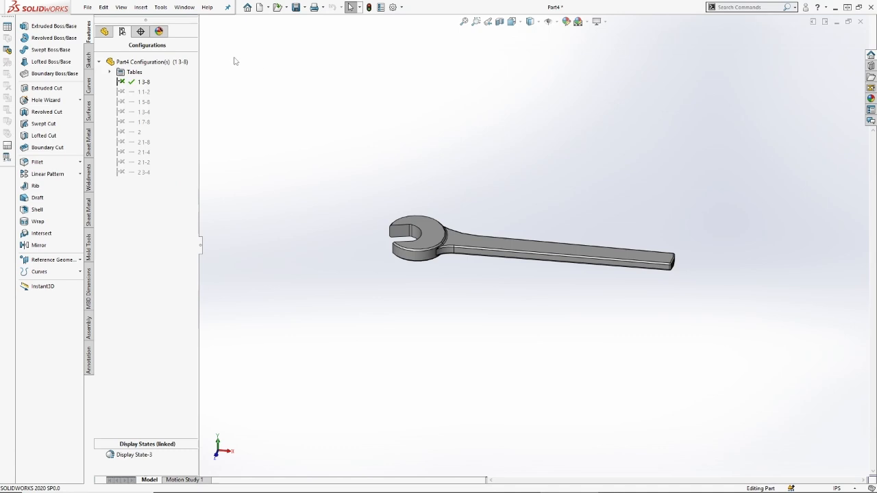